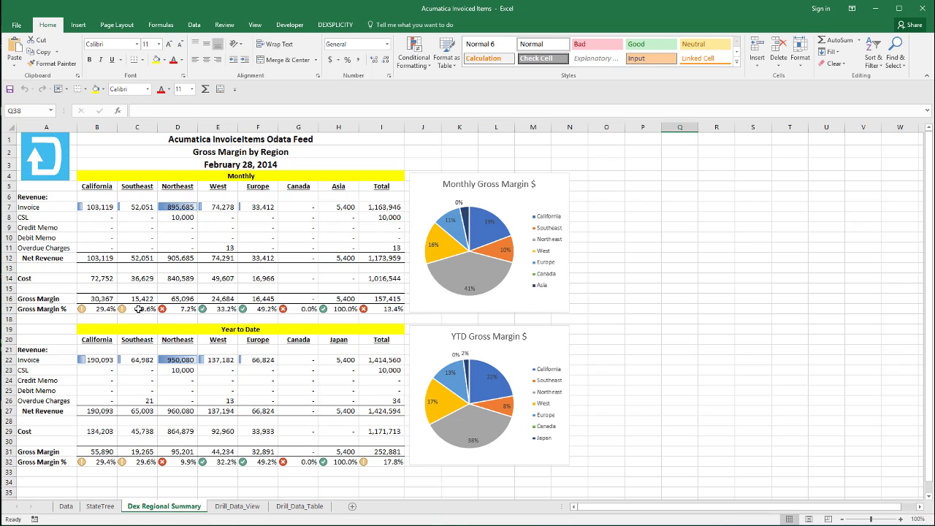
# Step: Examine the invoiced items workbook's Data sheet and, in Internet Explorer, the two YouTube videos on Acumatica OData
pyautogui.click(66, 507)
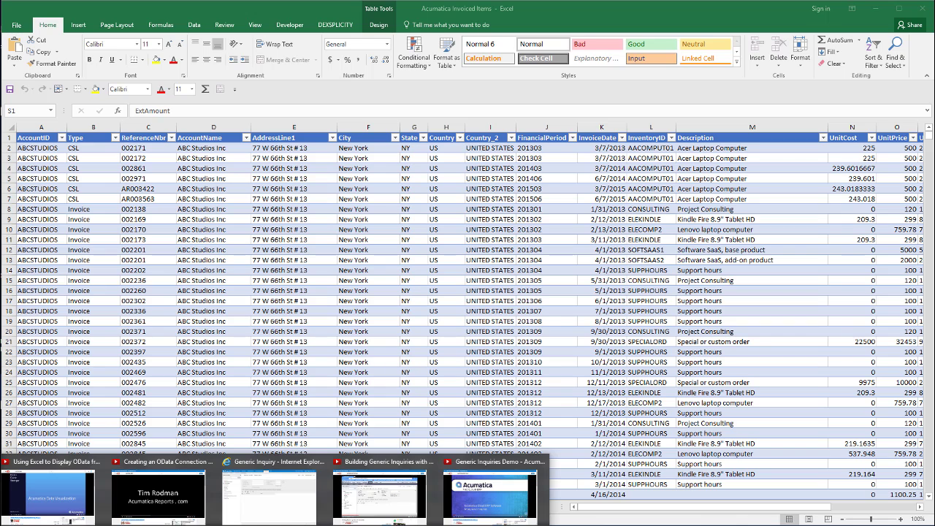
pyautogui.click(264, 485)
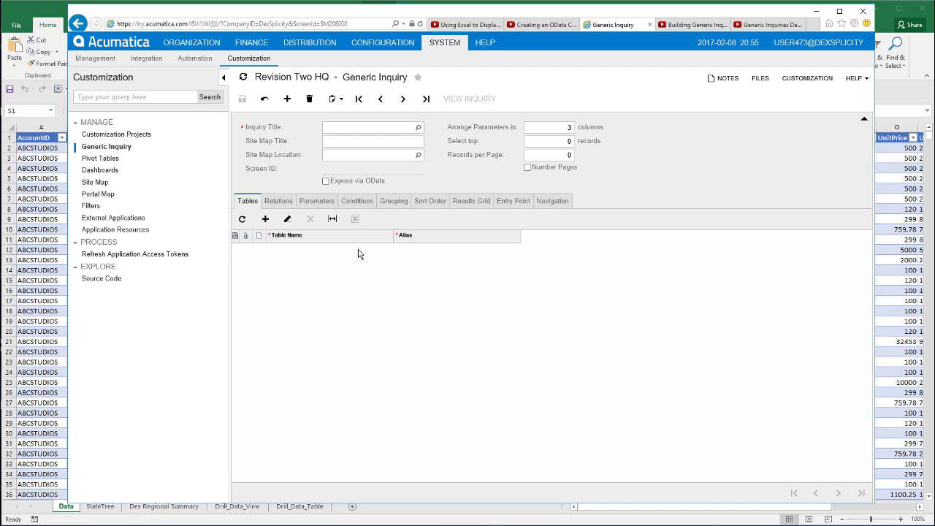
pyautogui.click(463, 27)
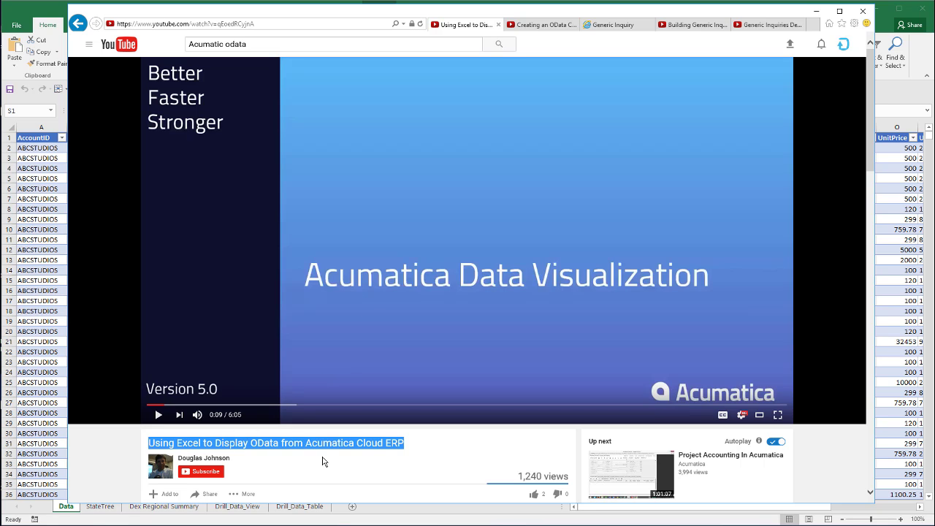
pyautogui.click(538, 26)
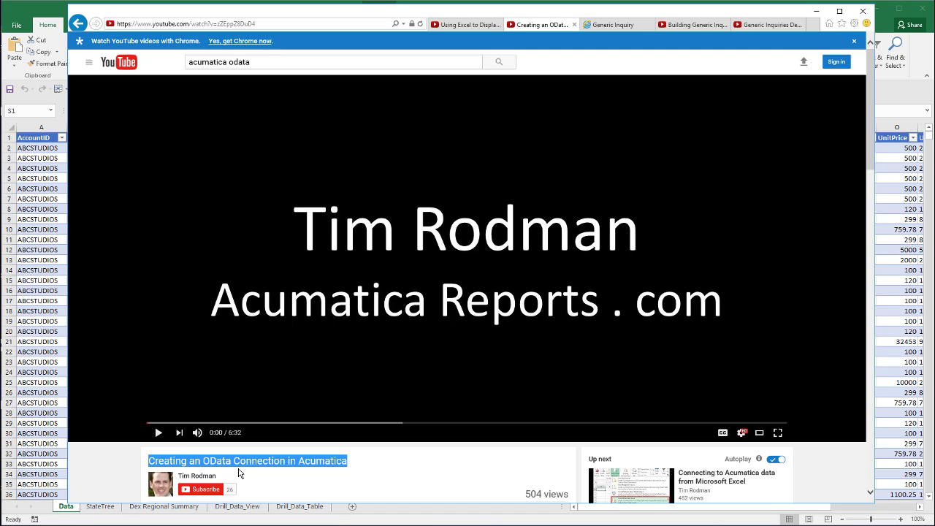
# Step: Load the InvoicedItems inquiry on Acumatica's Generic Inquiry page and review its table relations and parameters
pyautogui.click(607, 27)
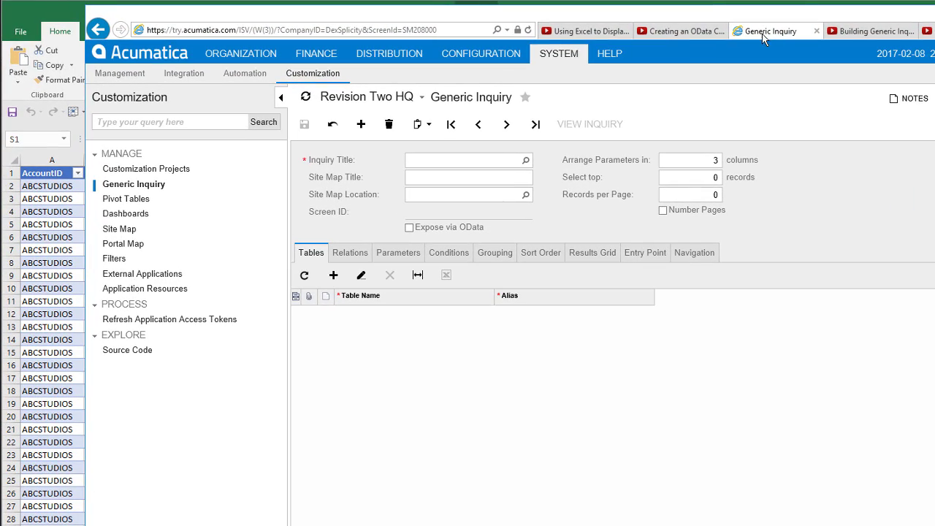
pyautogui.click(526, 161)
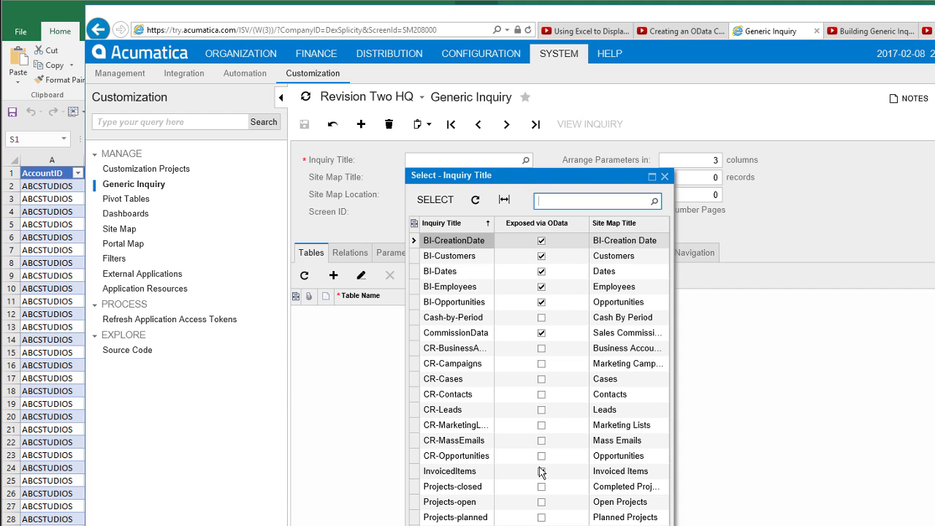
pyautogui.click(462, 474)
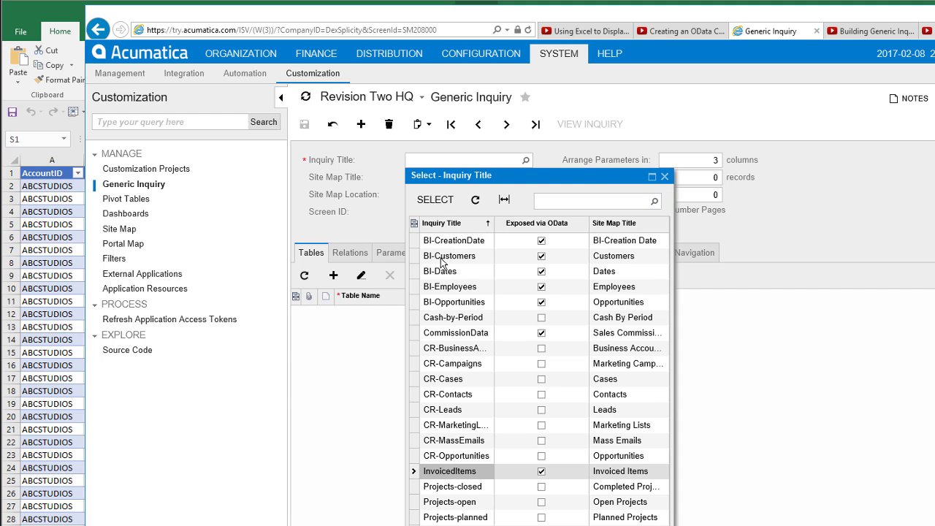
pyautogui.click(435, 200)
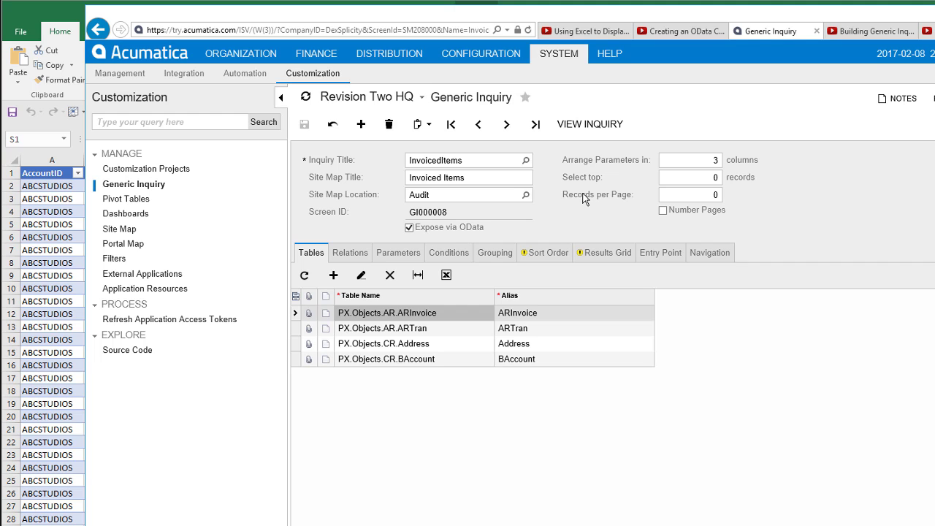
pyautogui.click(349, 255)
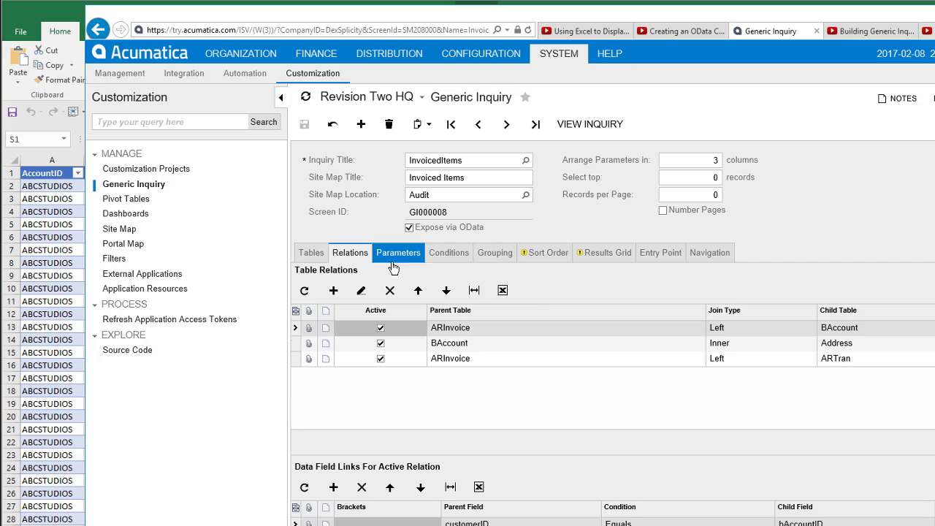
pyautogui.click(396, 259)
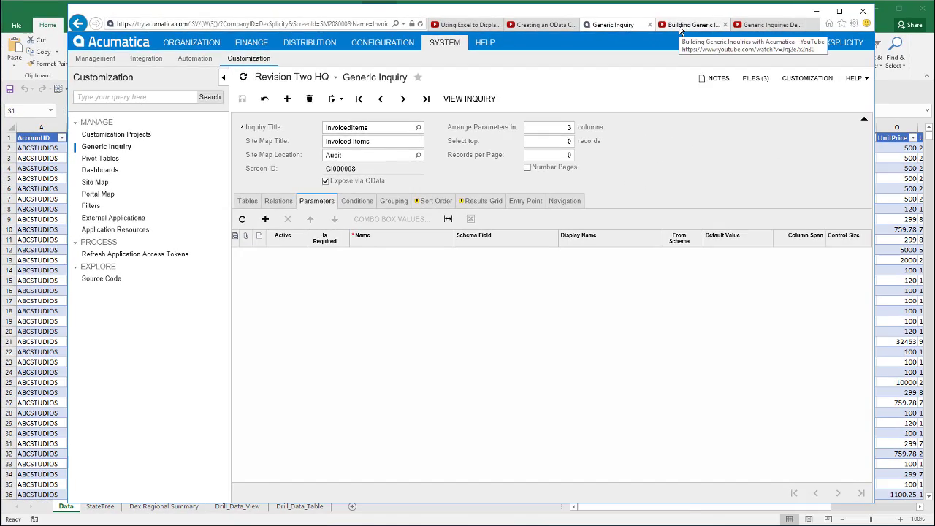
# Step: View the two YouTube video pages about building generic inquiries in Acumatica
pyautogui.click(836, 32)
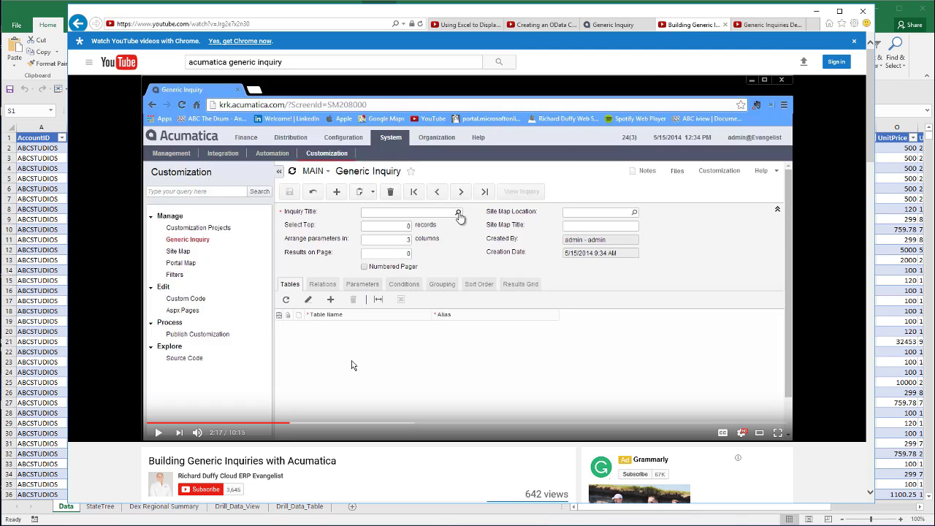
pyautogui.moveTo(151, 461); pyautogui.dragTo(318, 459)
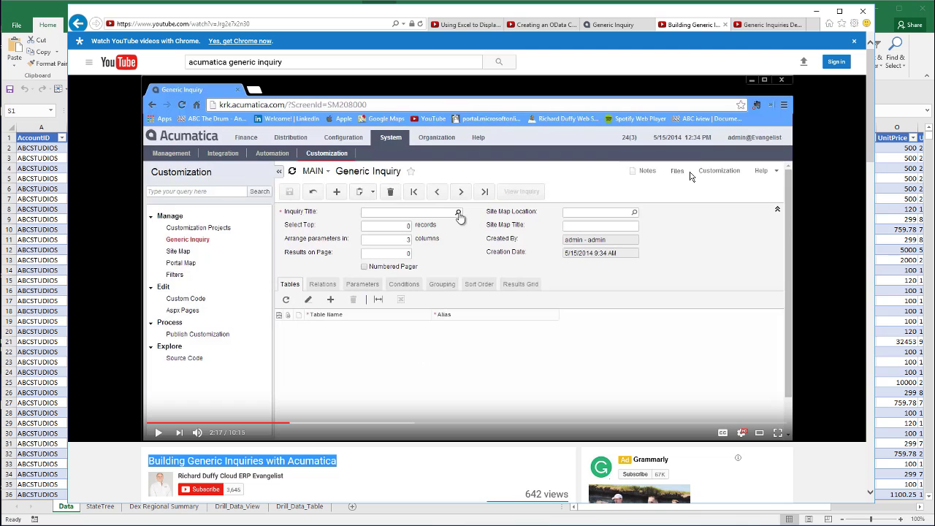
pyautogui.click(760, 25)
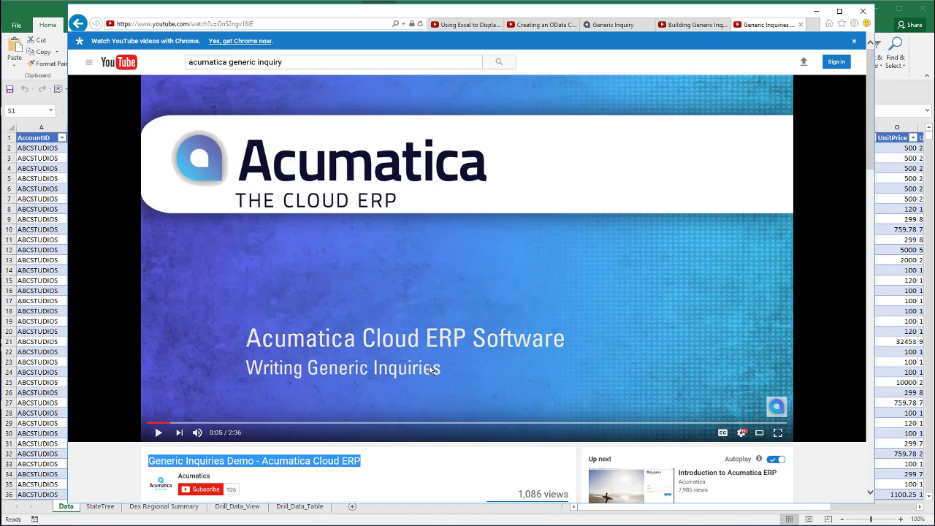
pyautogui.click(605, 26)
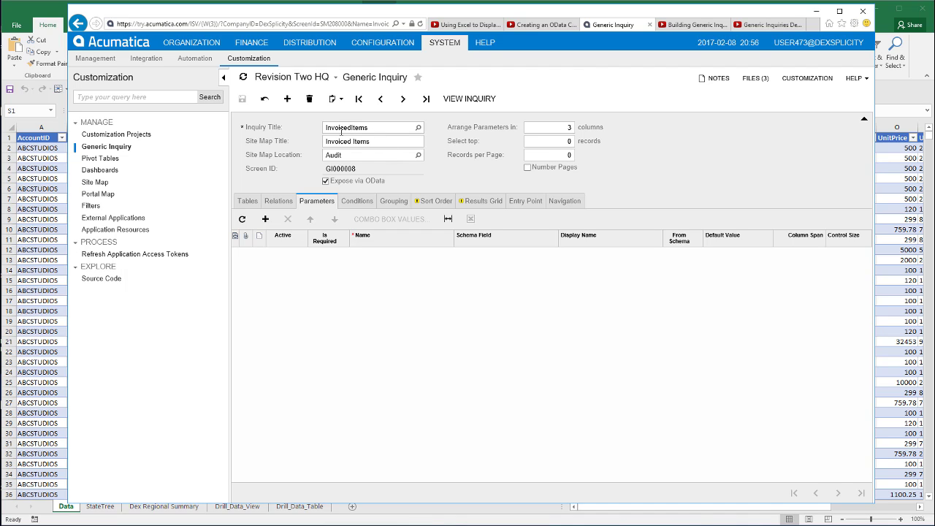
pyautogui.click(188, 24)
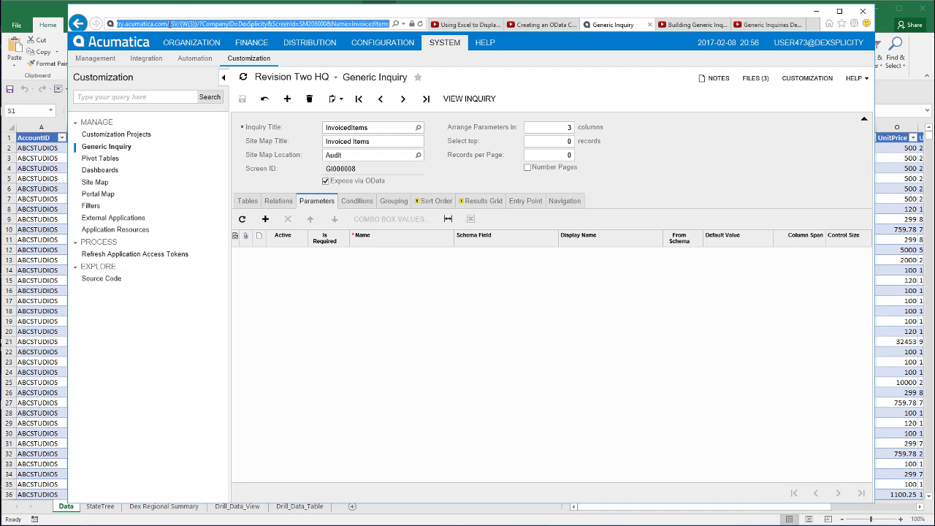
pyautogui.moveTo(180, 24); pyautogui.dragTo(90, 26)
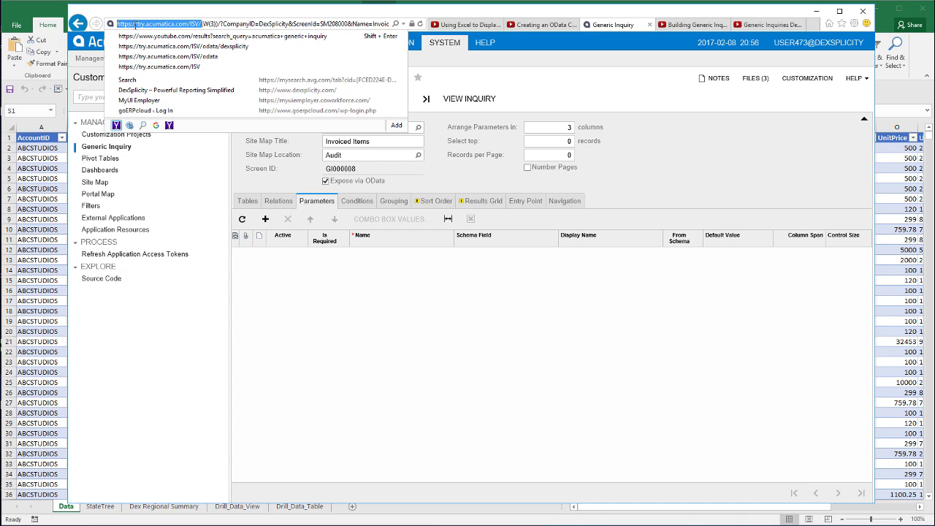
pyautogui.rightClick(135, 25)
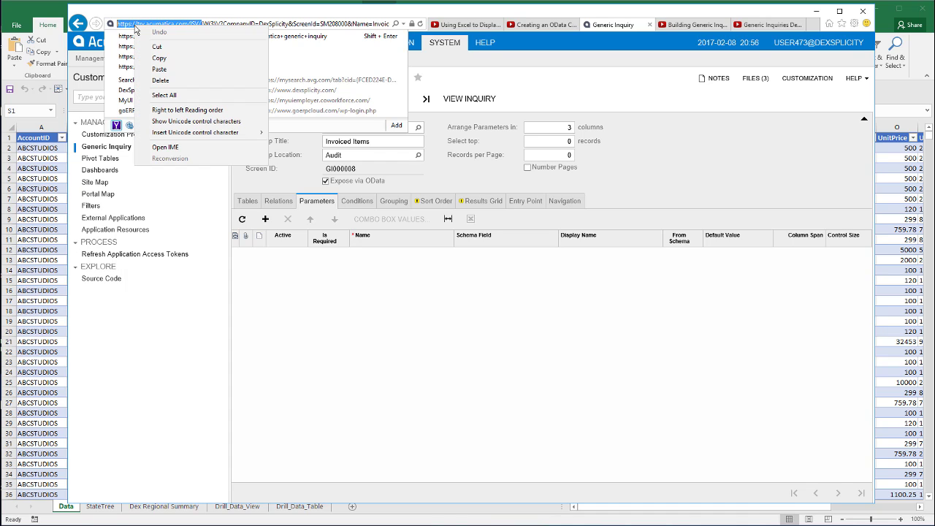
pyautogui.click(157, 57)
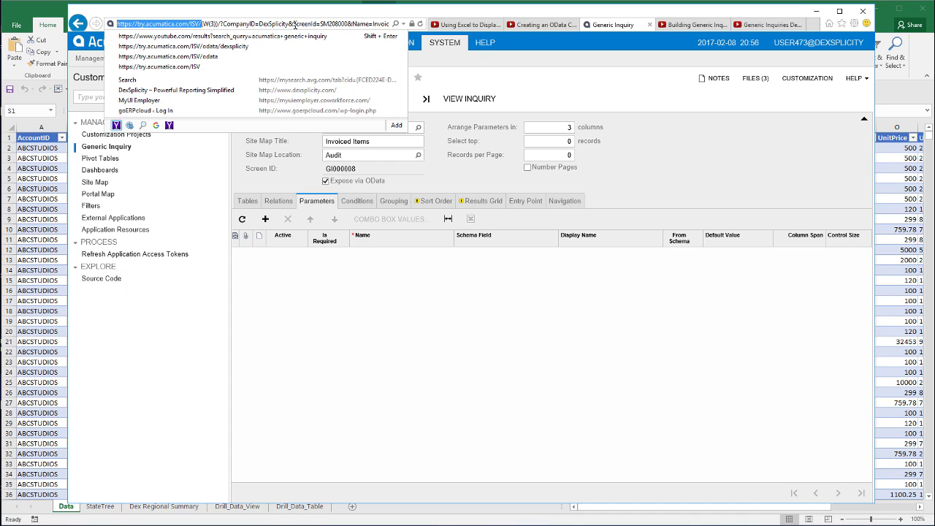
# Step: Switch back to Excel and create a new blank workbook
pyautogui.click(816, 11)
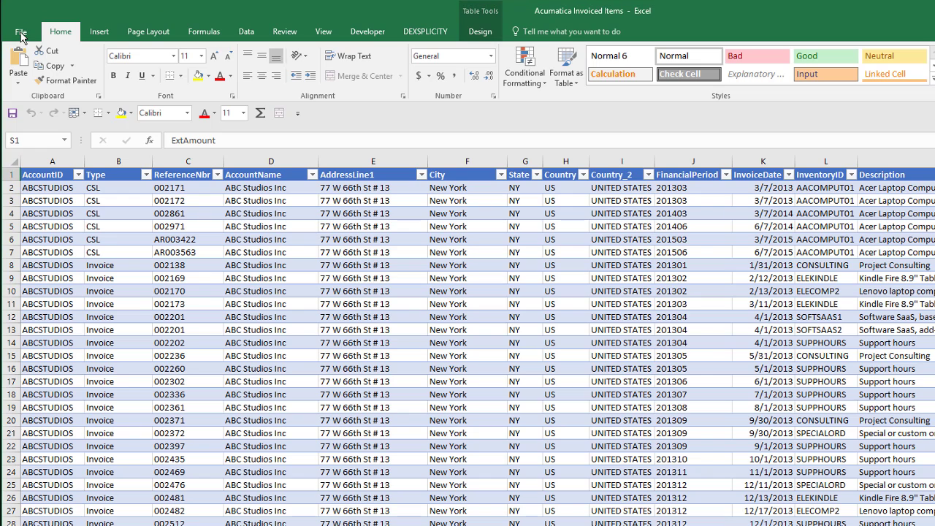
pyautogui.click(18, 27)
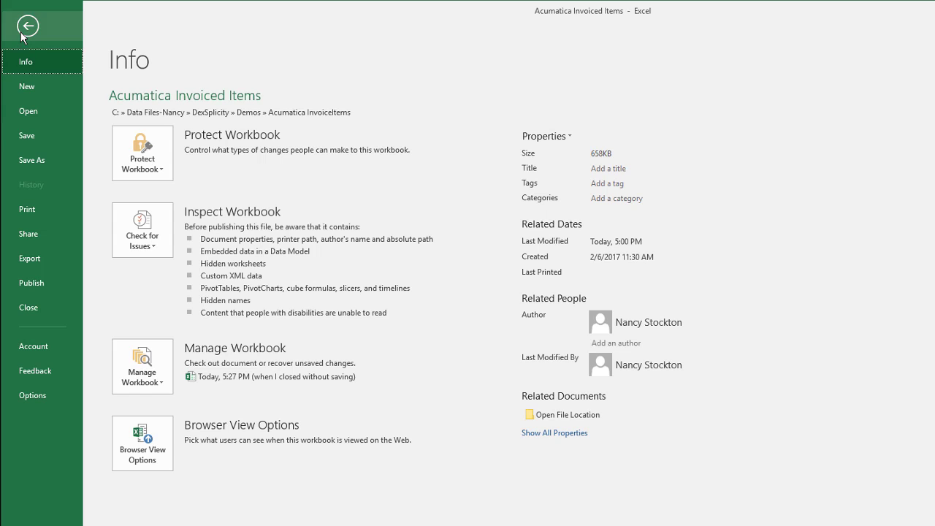
pyautogui.click(27, 88)
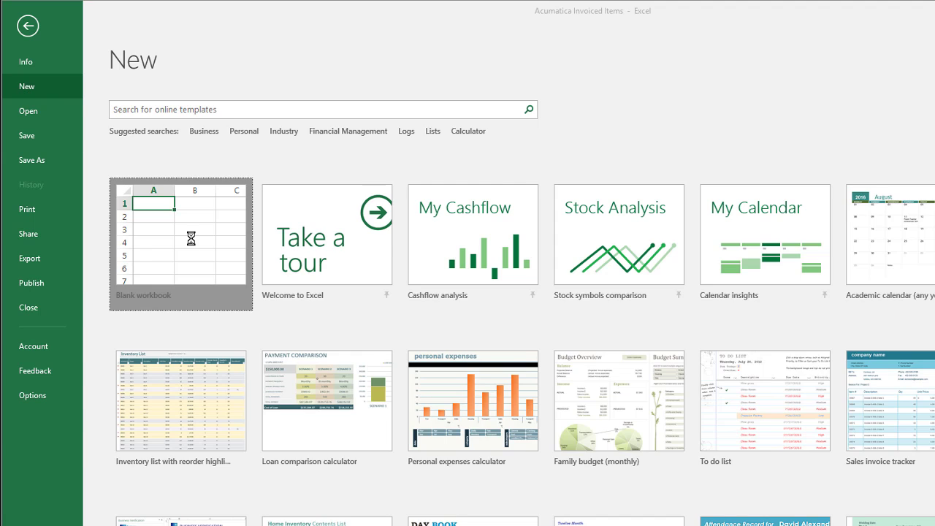
pyautogui.click(192, 252)
pyautogui.click(320, 40)
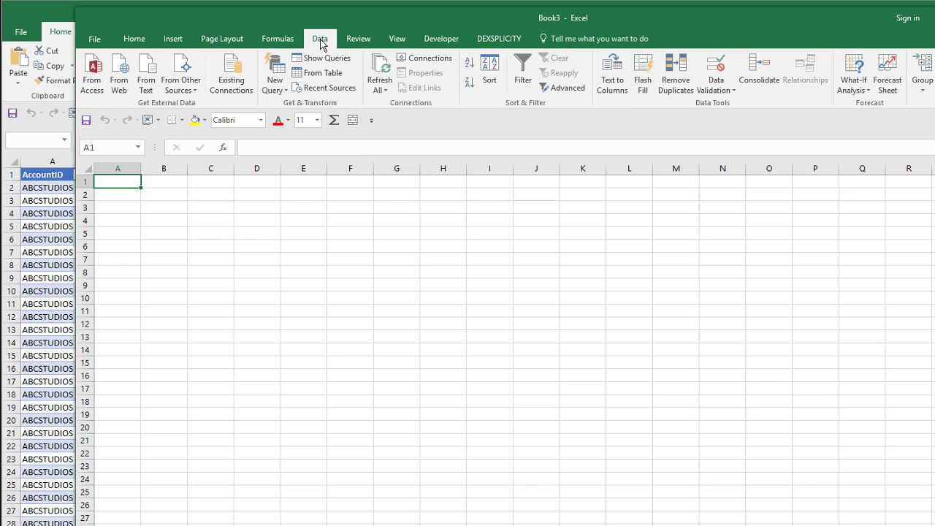
pyautogui.click(187, 95)
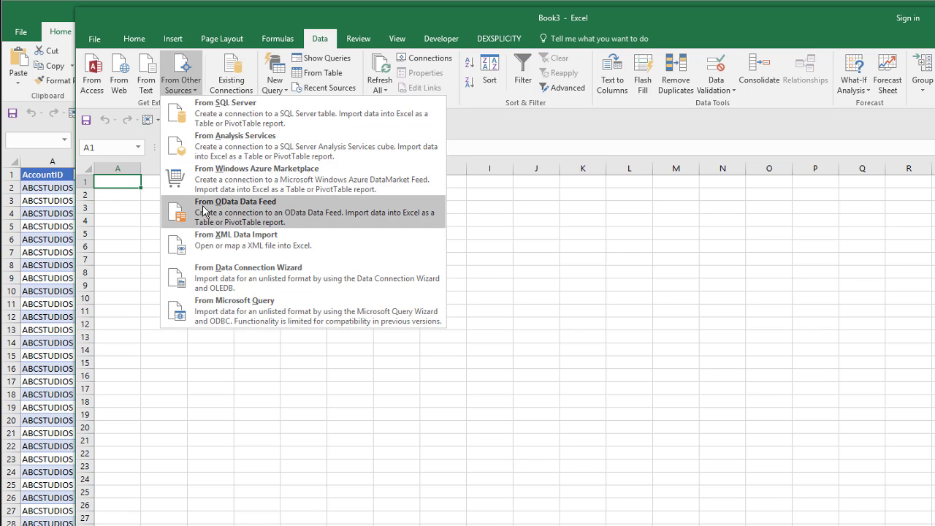
pyautogui.click(236, 210)
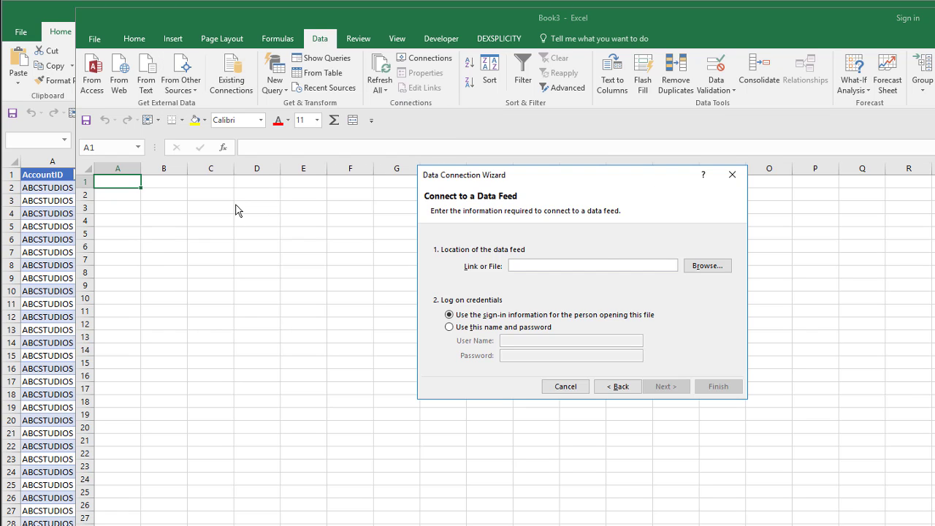
pyautogui.click(600, 266)
pyautogui.rightClick(585, 266)
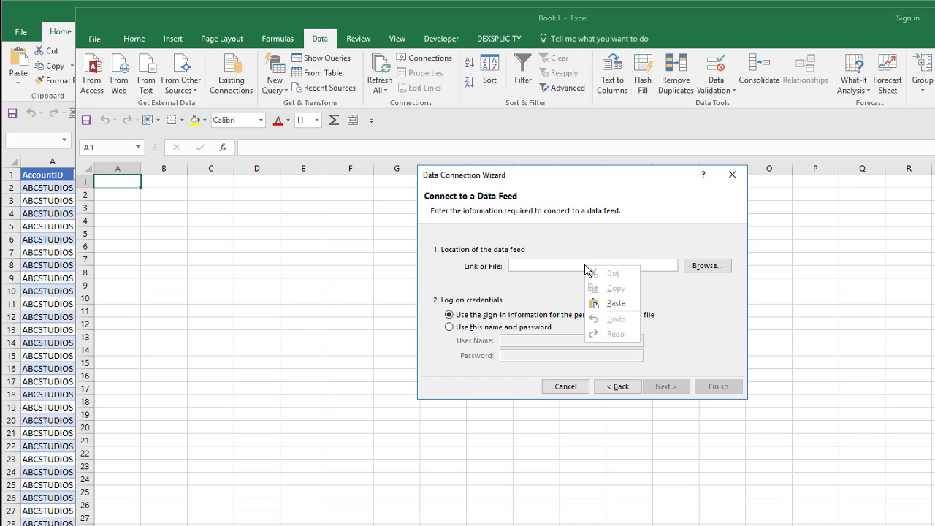
pyautogui.click(625, 307)
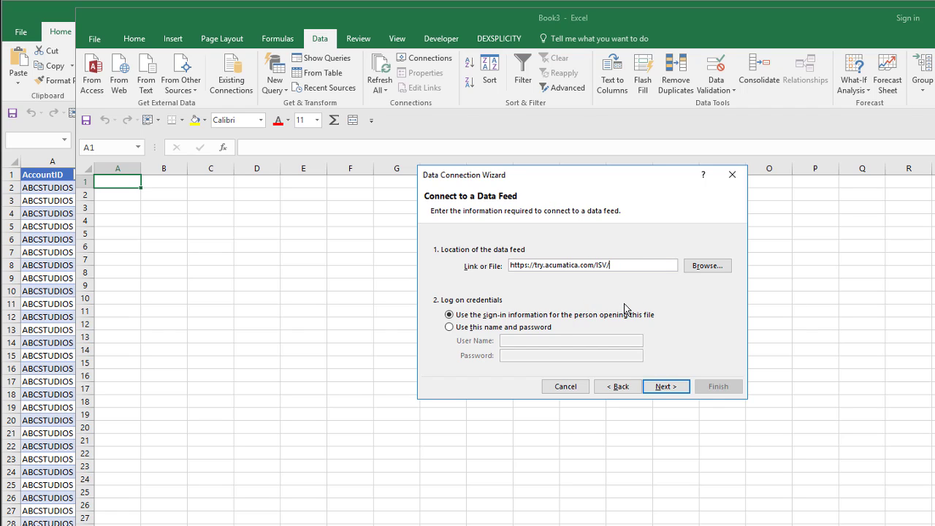
pyautogui.write('Odata/DexSplicity')
# Step: Set the data feed to log on with a specific name and password, enter the account's user name and password, and proceed to table selection
pyautogui.click(449, 327)
pyautogui.click(520, 339)
pyautogui.write('user473')
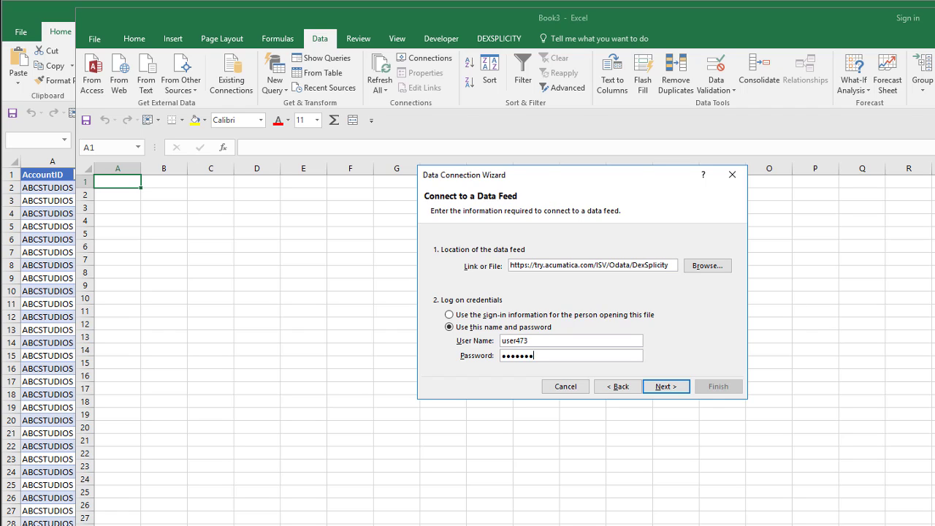
pyautogui.click(662, 386)
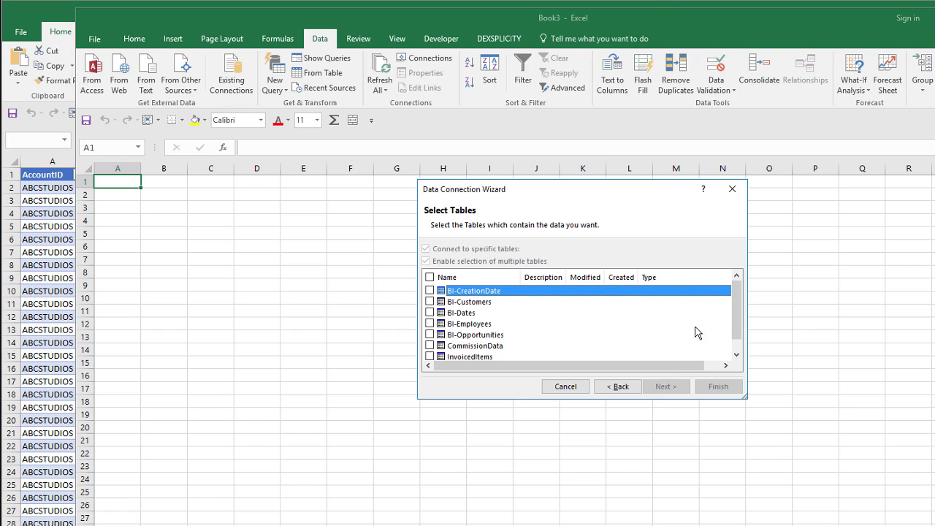
# Step: Select the InvoicedItems table for the connection and save the data connection file, replacing the existing one
pyautogui.click(729, 305)
pyautogui.moveTo(737, 322); pyautogui.dragTo(738, 347)
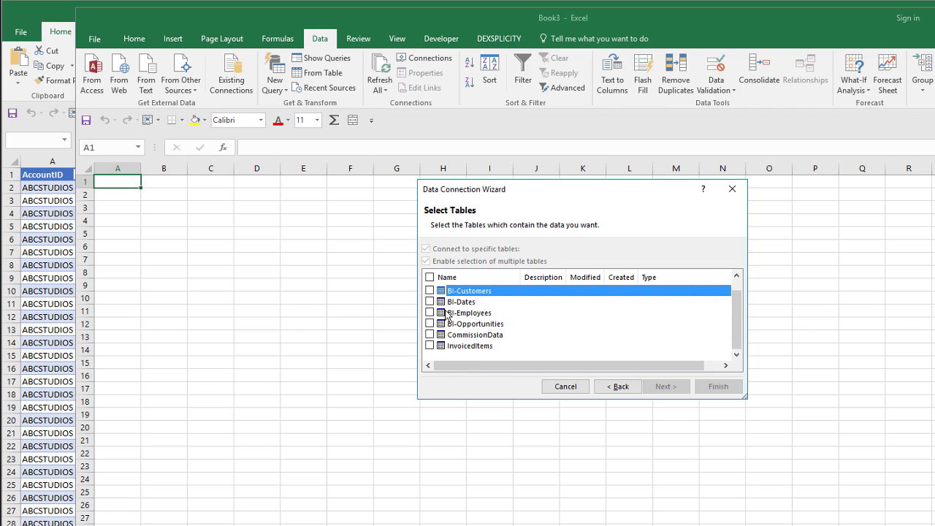
pyautogui.click(429, 347)
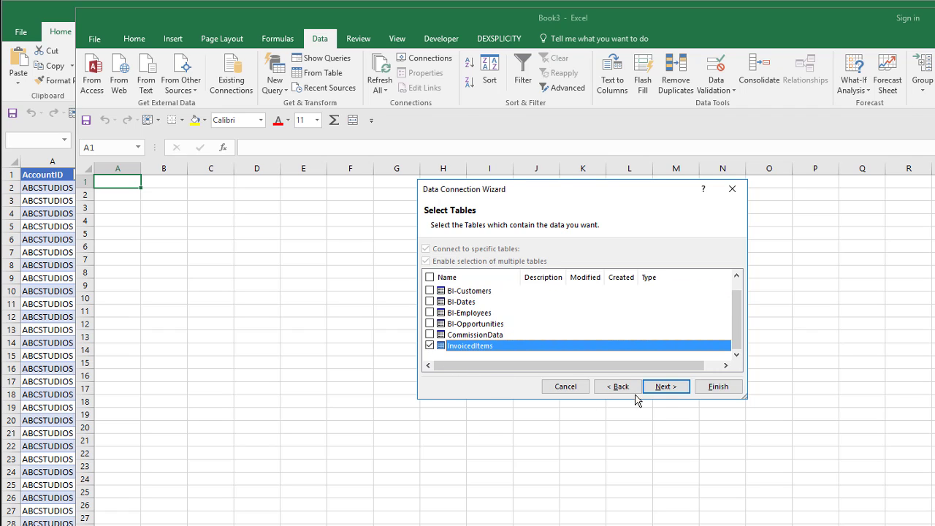
pyautogui.click(668, 387)
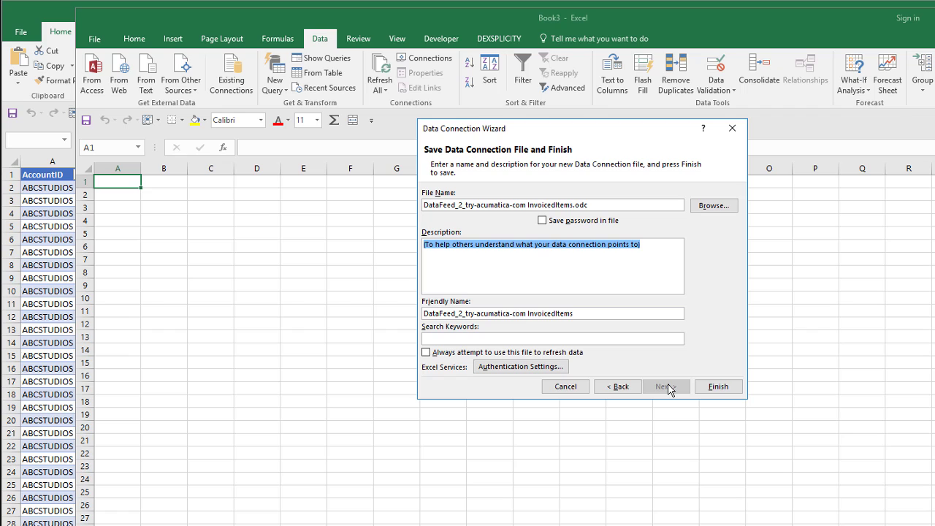
pyautogui.click(722, 388)
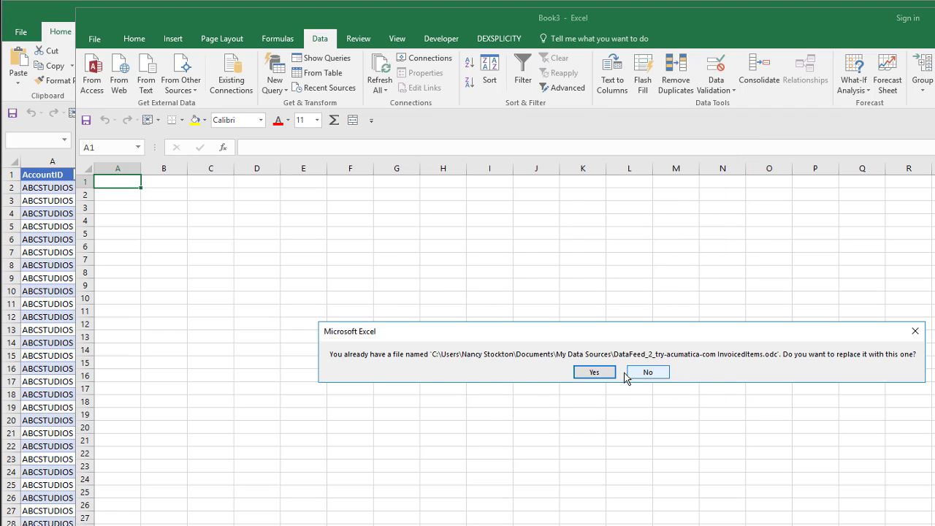
pyautogui.click(594, 373)
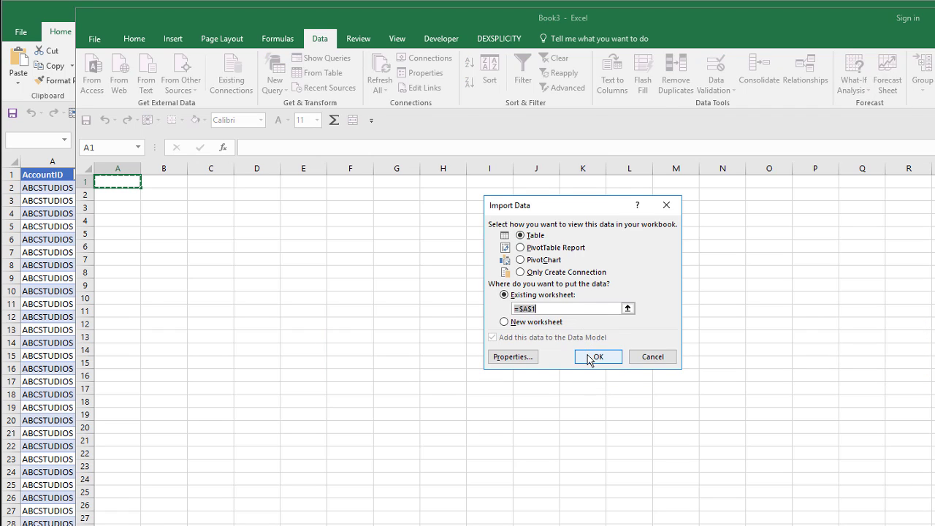
# Step: Import the feed as a table at cell A1 of the existing worksheet and close the new workbook
pyautogui.click(591, 358)
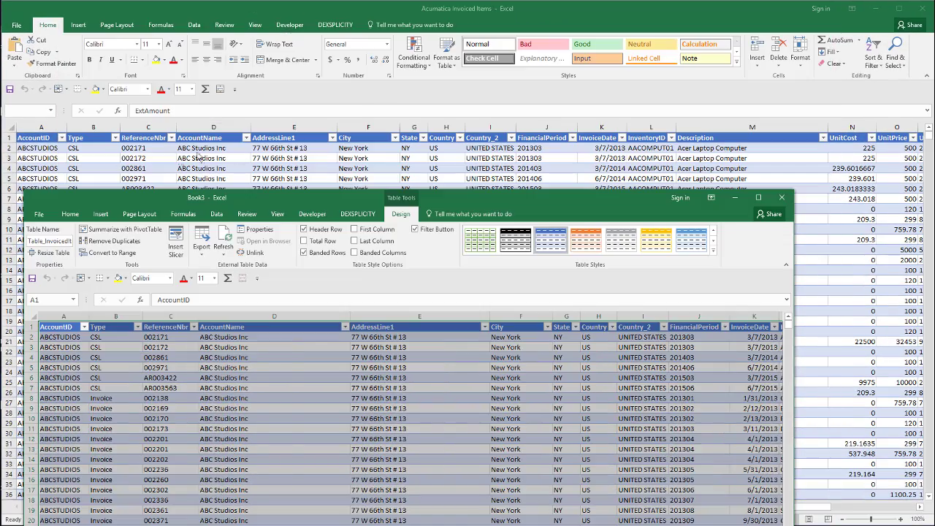
pyautogui.click(782, 198)
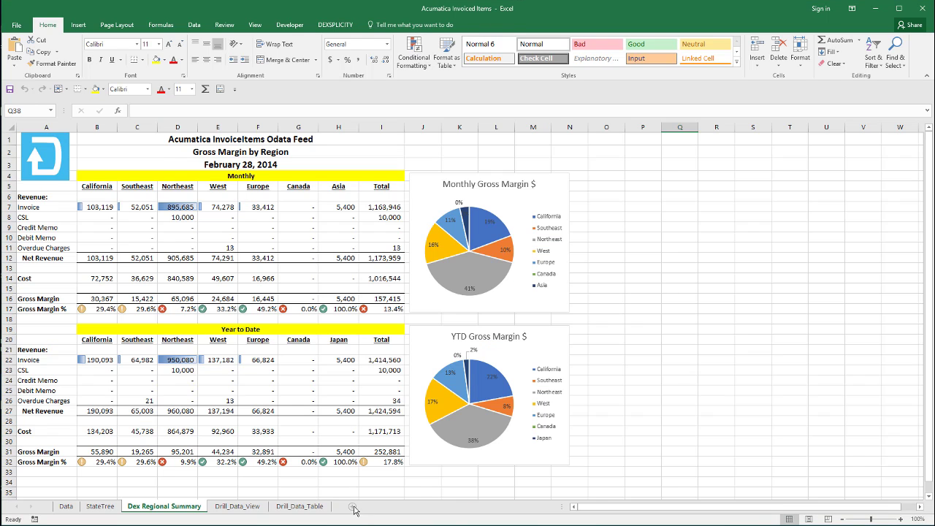
# Step: Add a new worksheet after Dex Regional Summary and name it Demo
pyautogui.click(352, 506)
pyautogui.doubleClick(224, 507)
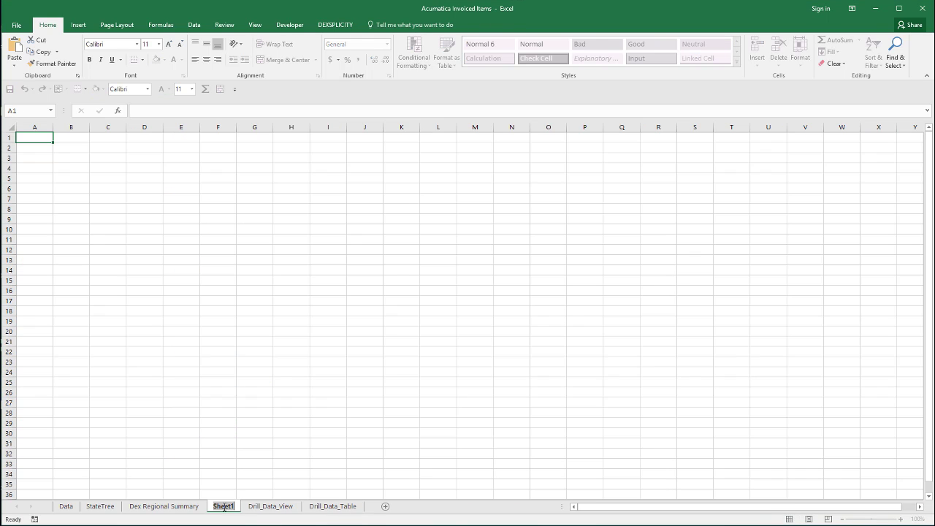
pyautogui.write('Demo')
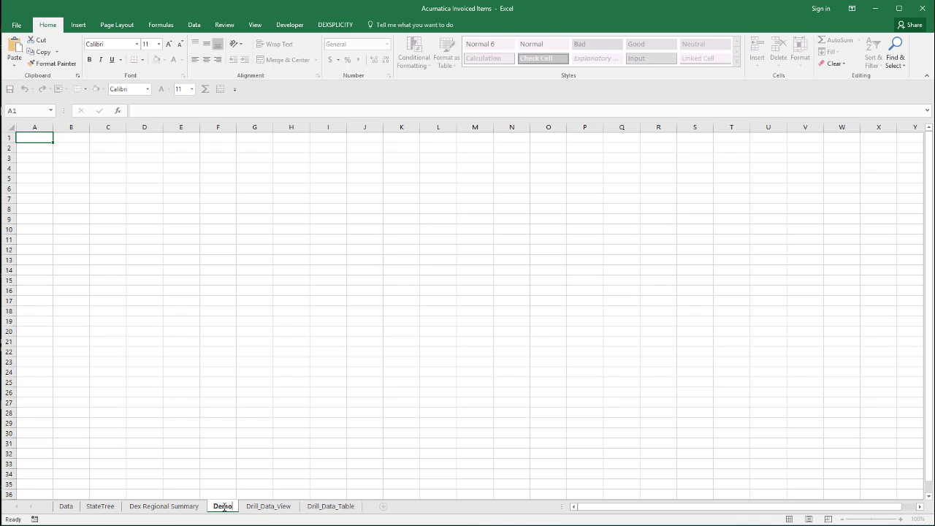
pyautogui.click(214, 371)
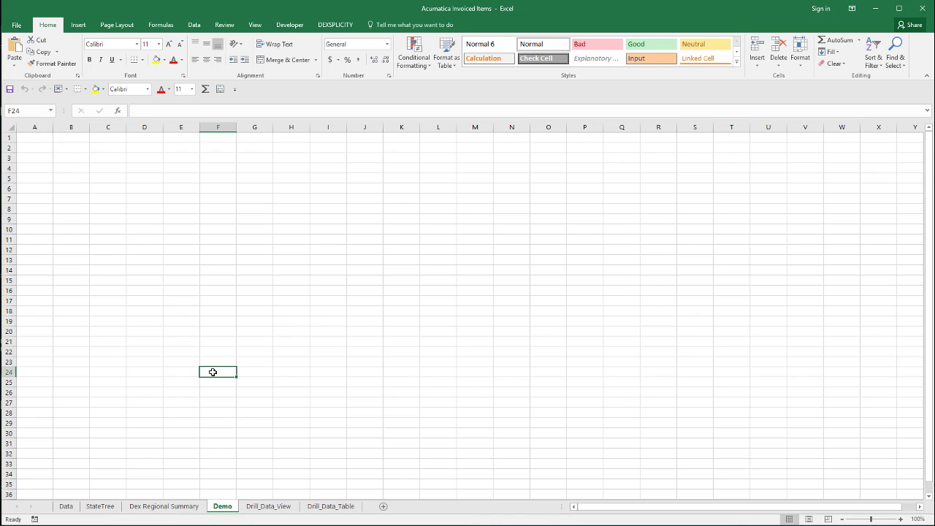
# Step: Enable DexSplicity and show its Data Sources task pane beside the Demo sheet
pyautogui.click(335, 27)
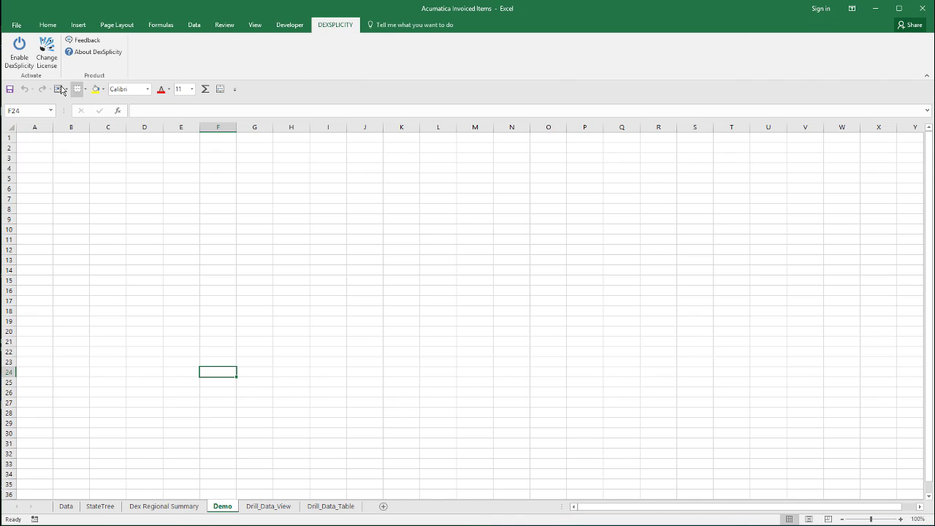
pyautogui.click(19, 59)
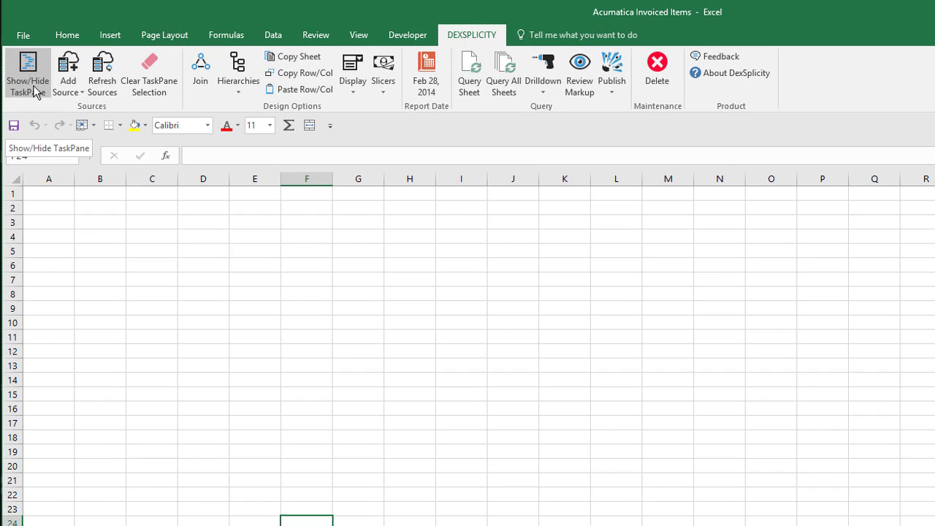
pyautogui.click(25, 68)
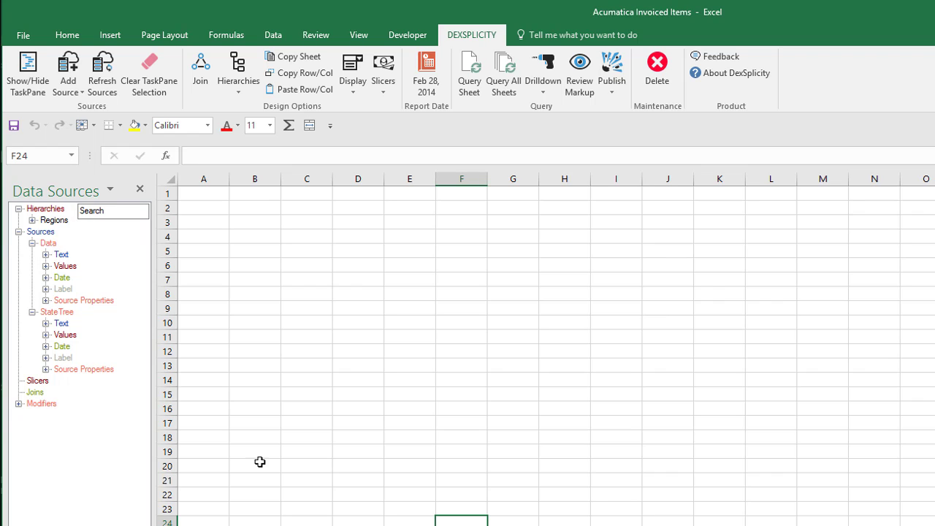
# Step: Compare the Data source's Text, Values and Date fields with the matching columns on the Data sheet, including ExtCost, ExtAmount and InvoiceDate
pyautogui.hotkey('ctrl', 'pagedown')
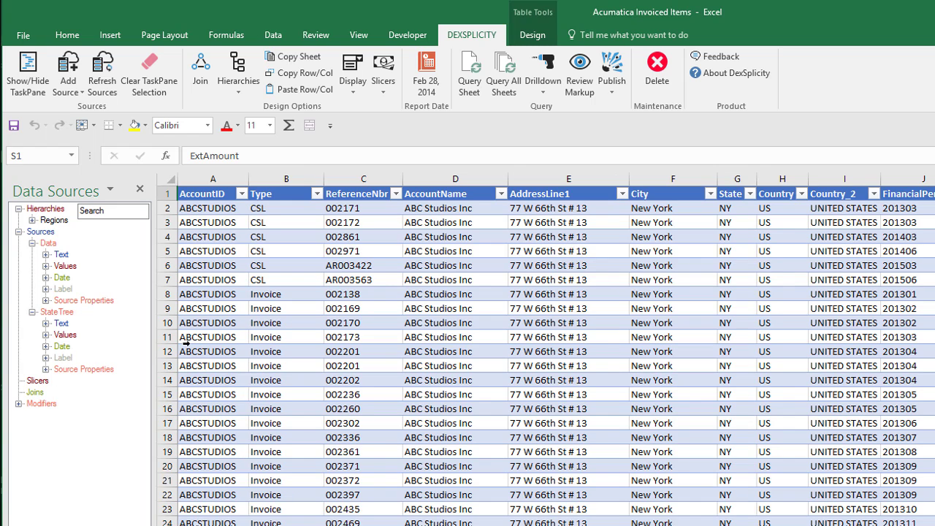
pyautogui.click(45, 255)
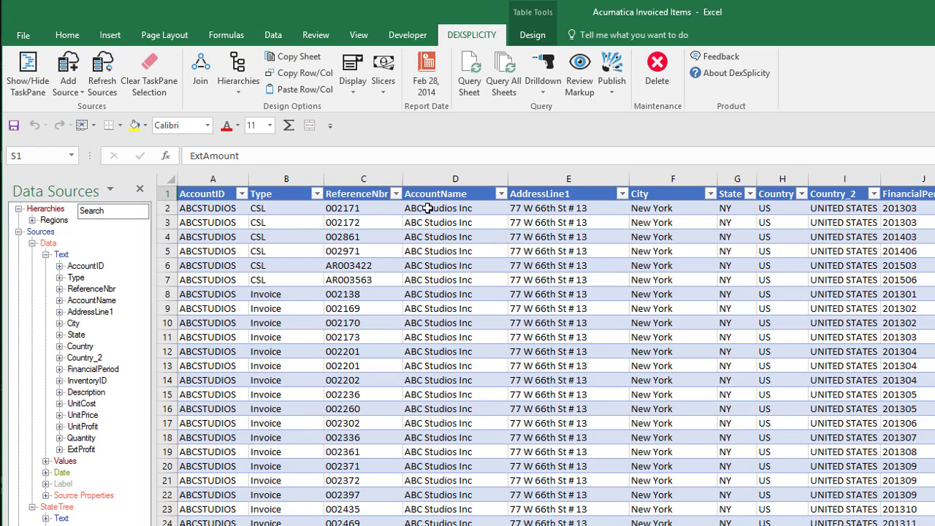
pyautogui.click(46, 254)
pyautogui.click(46, 267)
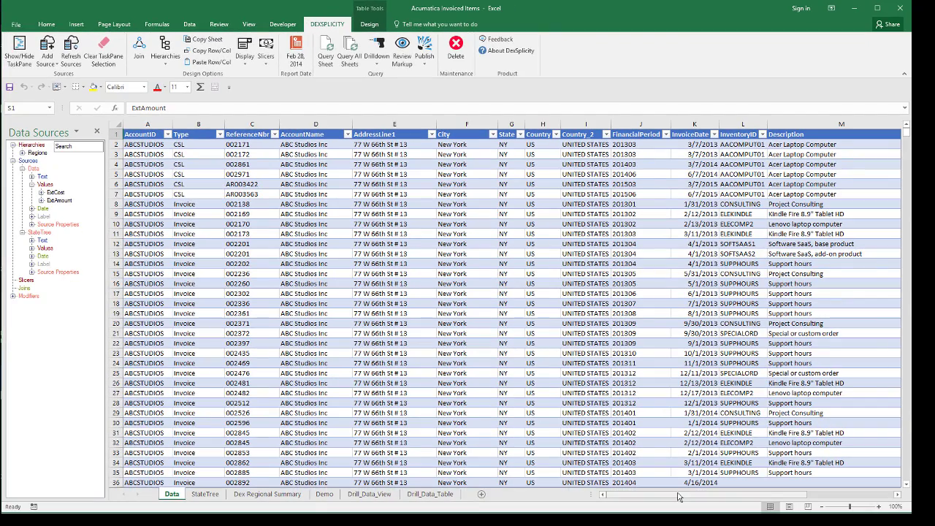
pyautogui.moveTo(678, 497); pyautogui.dragTo(769, 480)
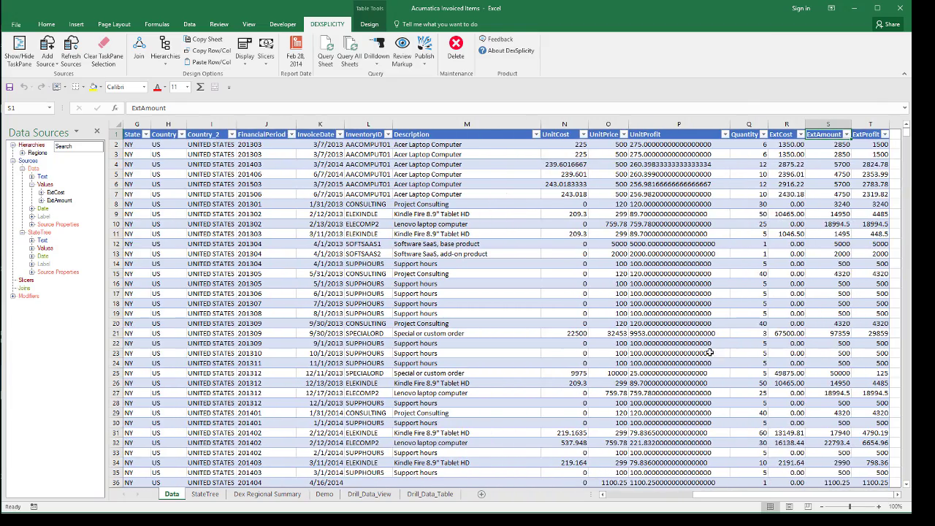
pyautogui.moveTo(781, 127); pyautogui.dragTo(822, 127)
pyautogui.click(32, 185)
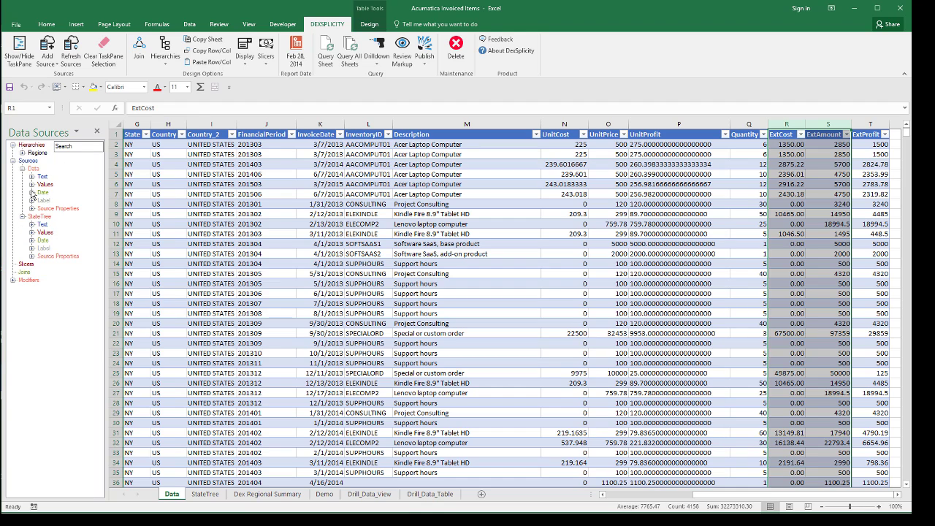
pyautogui.click(32, 193)
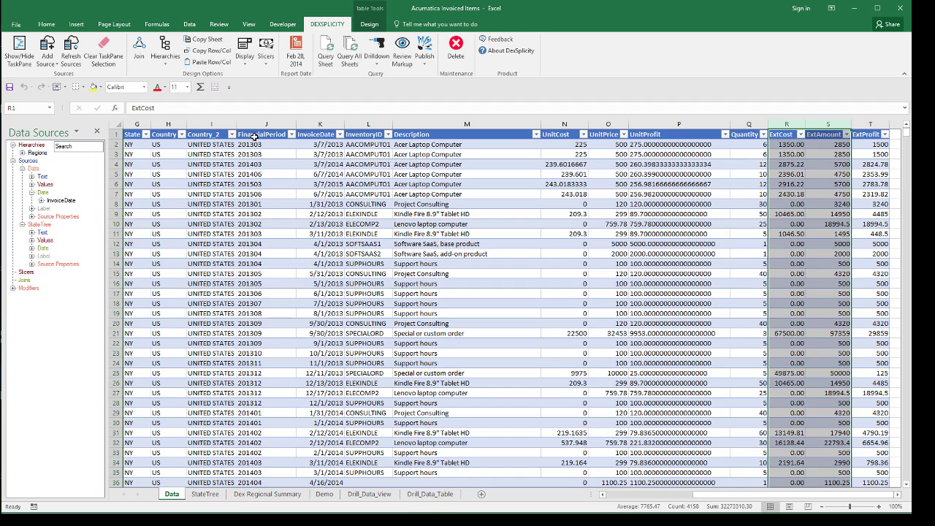
pyautogui.click(312, 124)
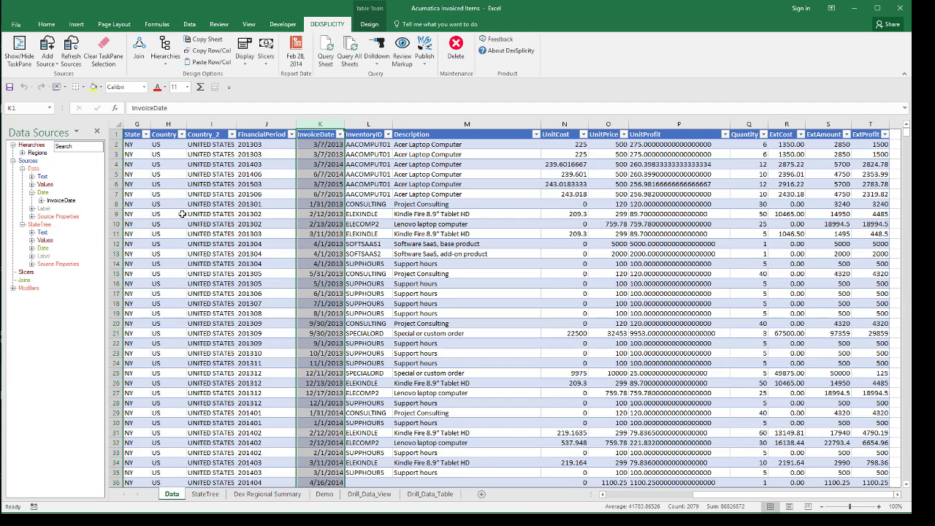
pyautogui.click(32, 193)
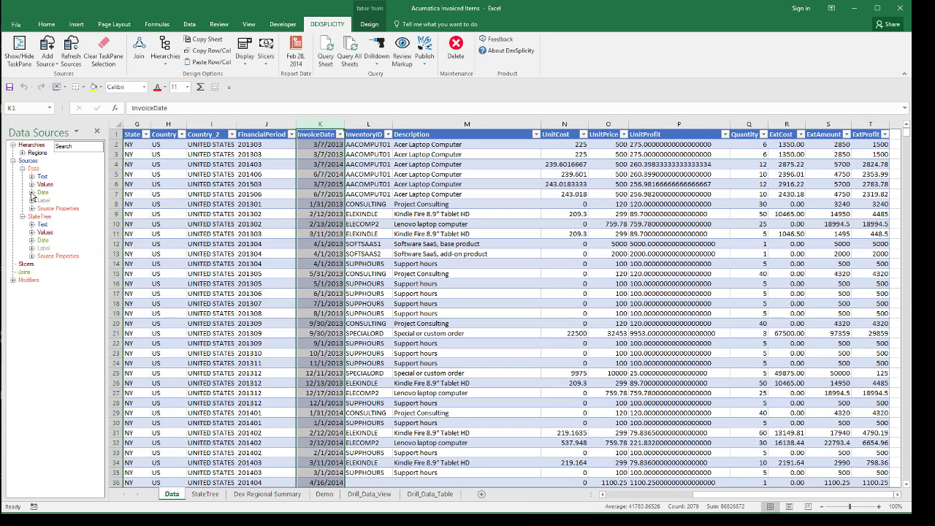
# Step: On the Demo sheet, apply all Type values from row 4 down as one item per row, and fit column A's width
pyautogui.click(325, 494)
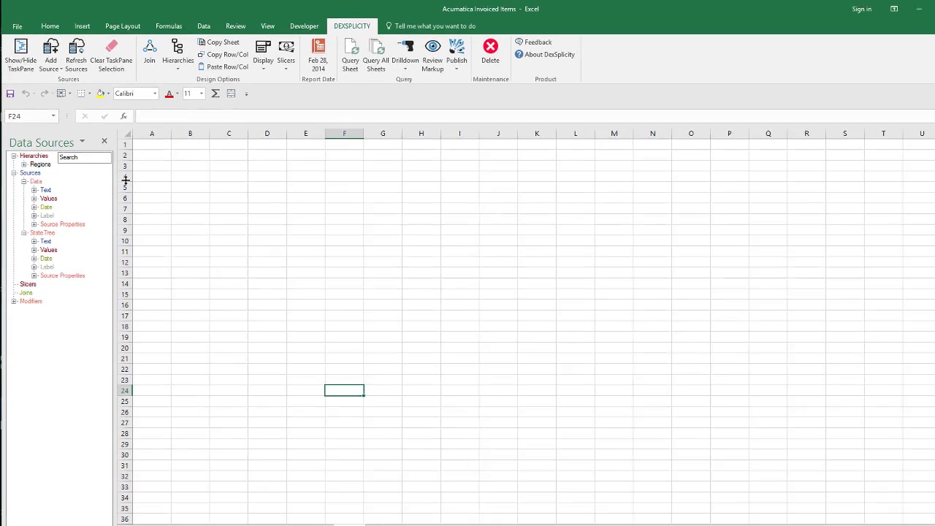
pyautogui.click(117, 165)
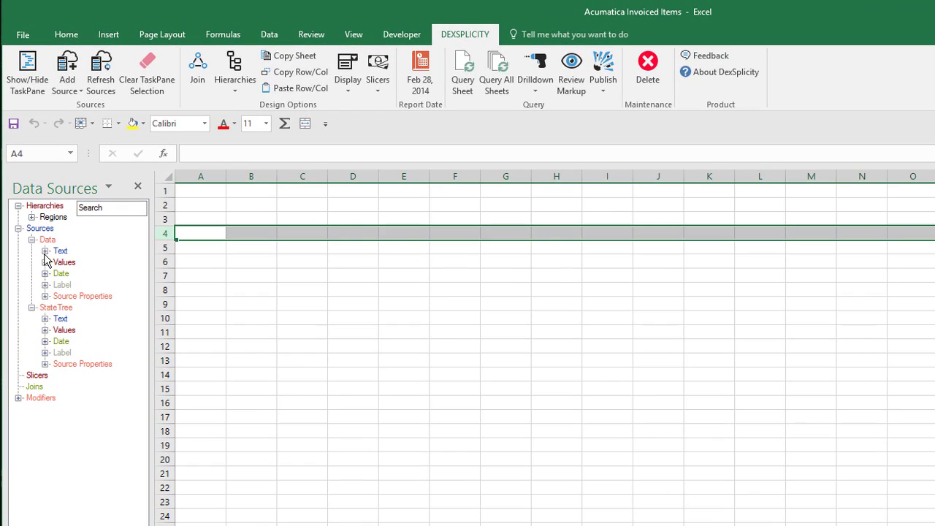
pyautogui.click(44, 252)
pyautogui.click(58, 274)
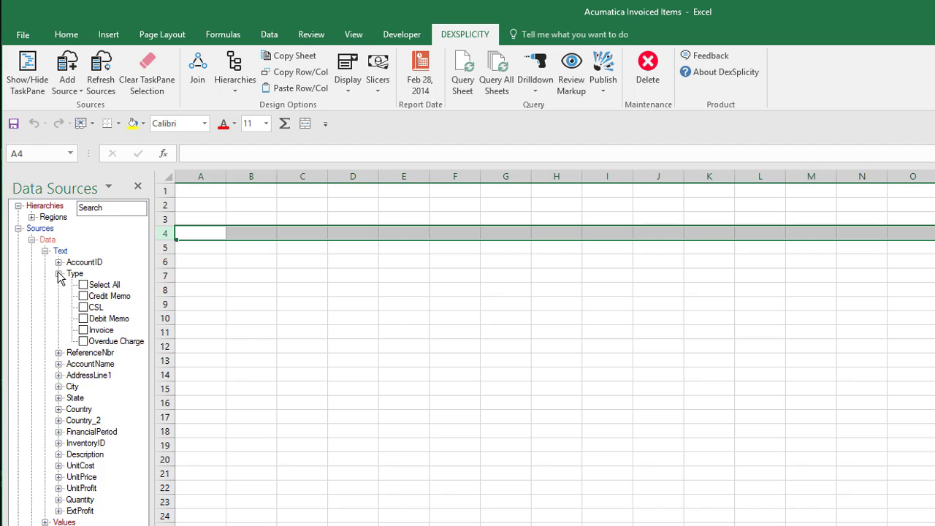
pyautogui.click(84, 285)
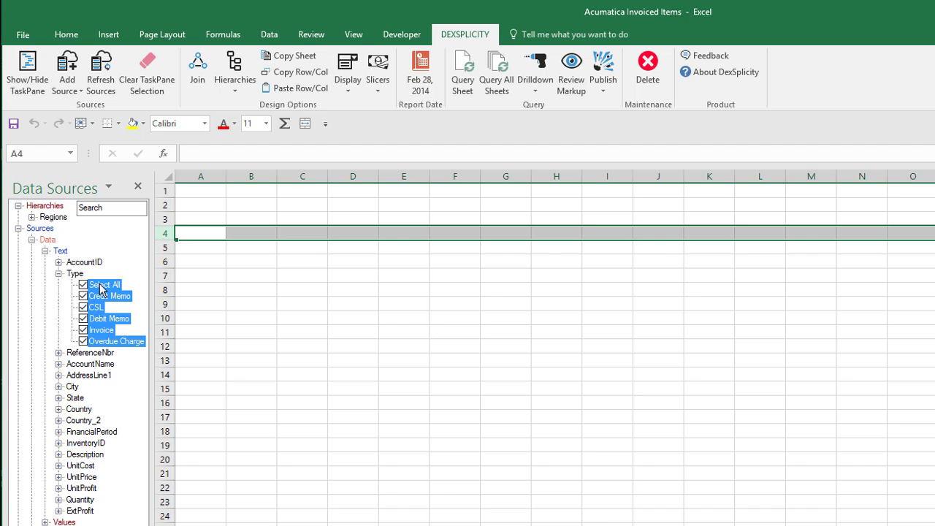
pyautogui.moveTo(102, 285); pyautogui.dragTo(192, 241)
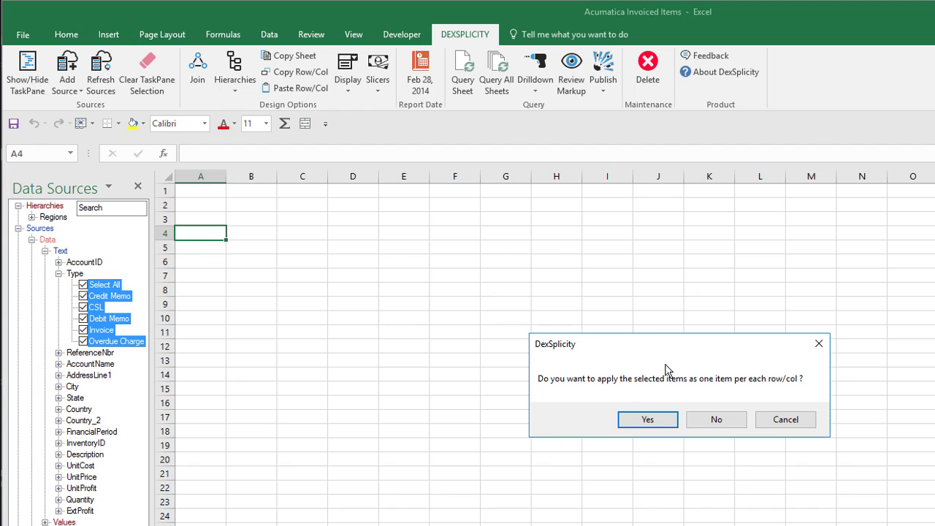
pyautogui.click(646, 420)
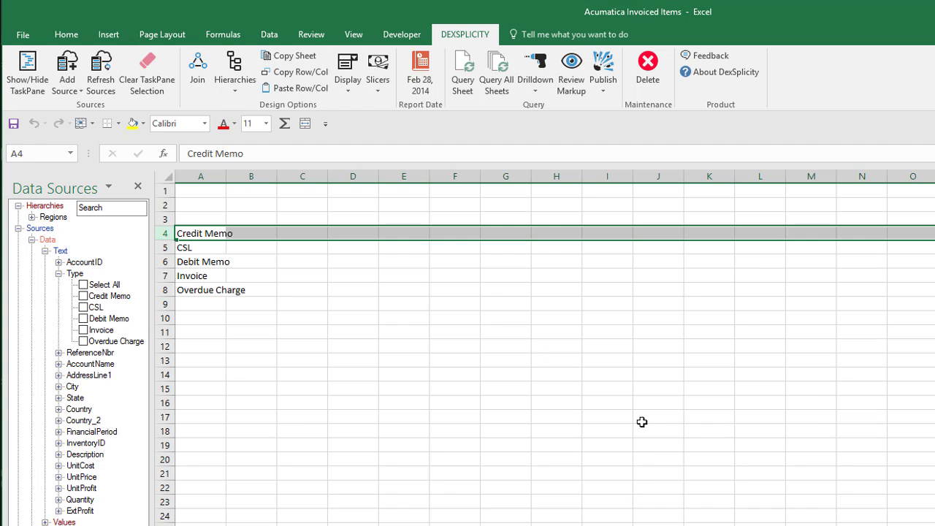
pyautogui.doubleClick(226, 176)
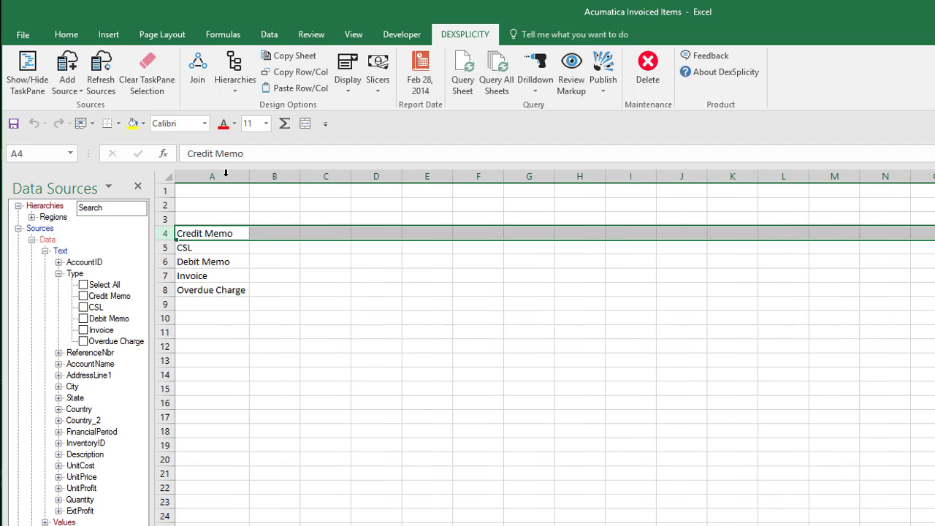
# Step: Label the Type rows with "Revenue:" in cell A3 and "Net Revenue" in cell A9
pyautogui.click(207, 219)
pyautogui.write('Revenue')
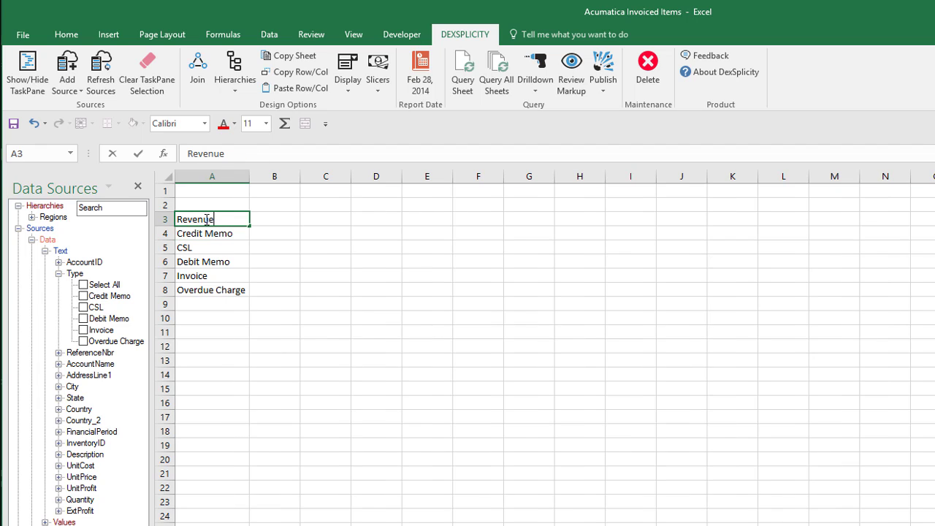
pyautogui.write(':')
pyautogui.click(200, 301)
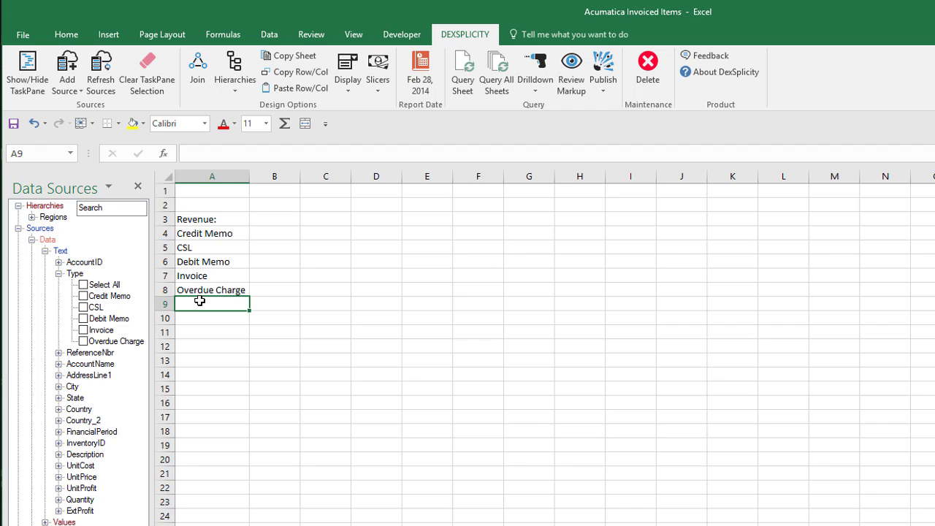
pyautogui.write('Net Revenue')
# Step: Move the Invoice row from row 7 to row 4, directly above Credit Memo
pyautogui.click(164, 276)
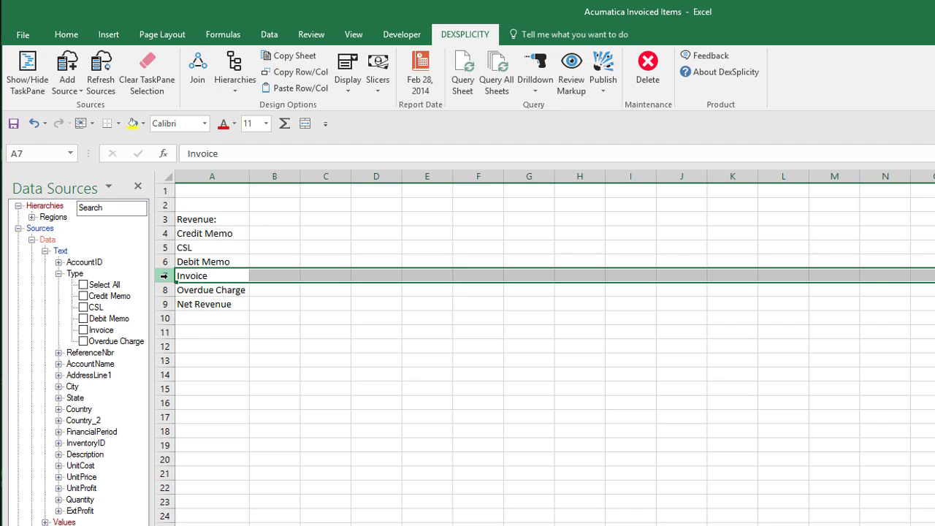
pyautogui.rightClick(164, 275)
pyautogui.click(183, 285)
pyautogui.rightClick(165, 233)
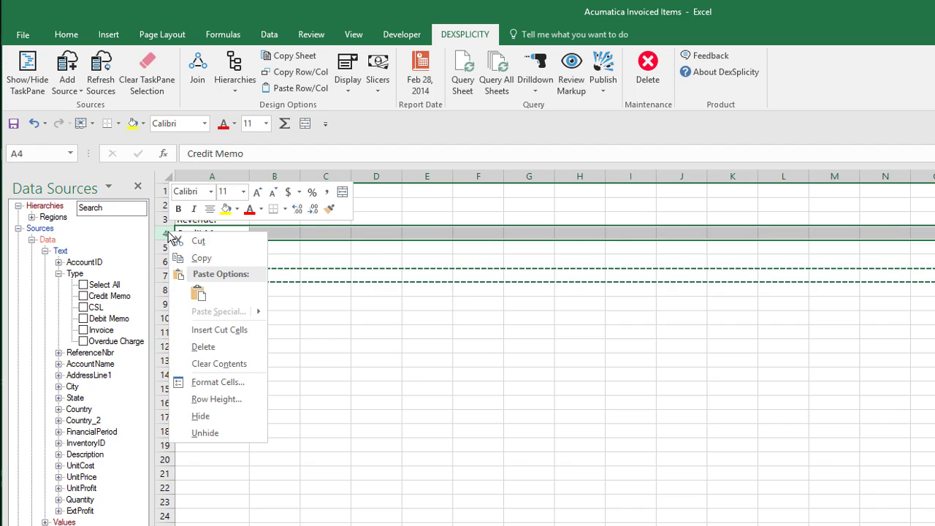
pyautogui.click(210, 334)
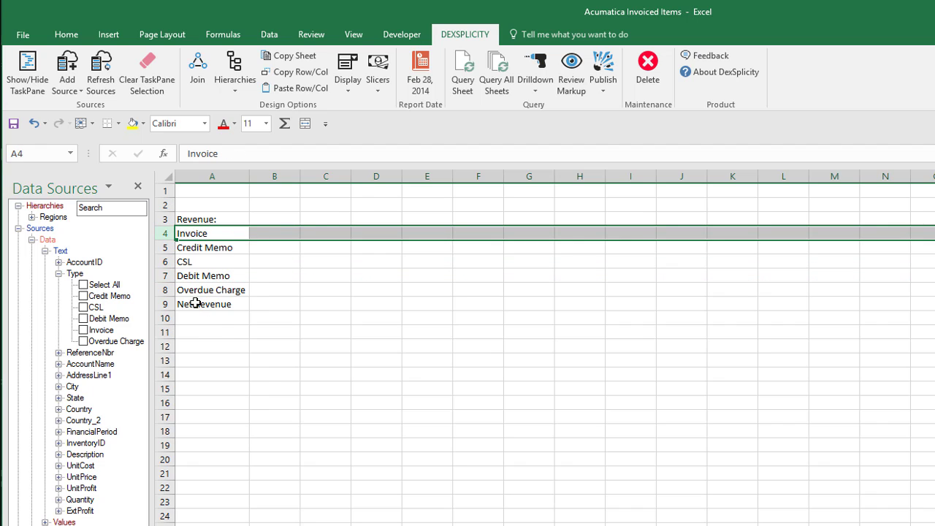
# Step: Move the CSL row from row 6 to row 5, above Credit Memo
pyautogui.click(163, 262)
pyautogui.rightClick(164, 261)
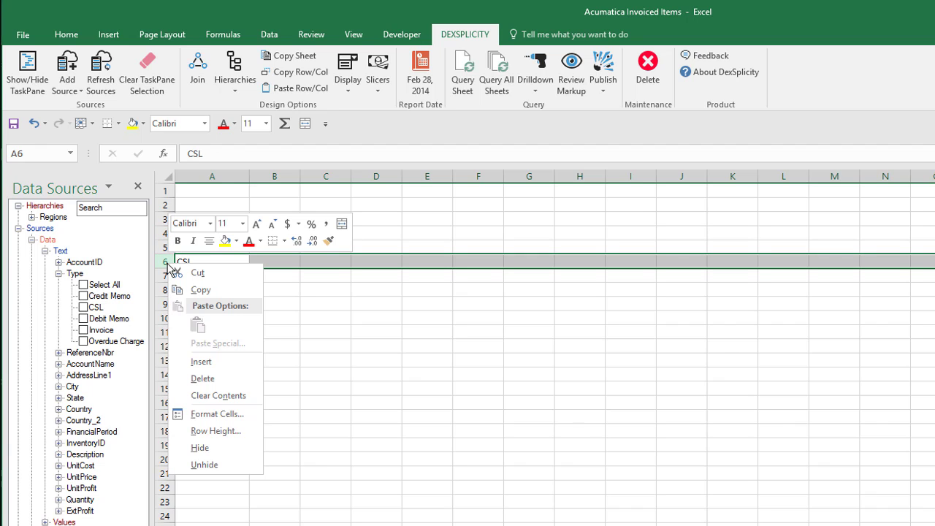
pyautogui.click(196, 273)
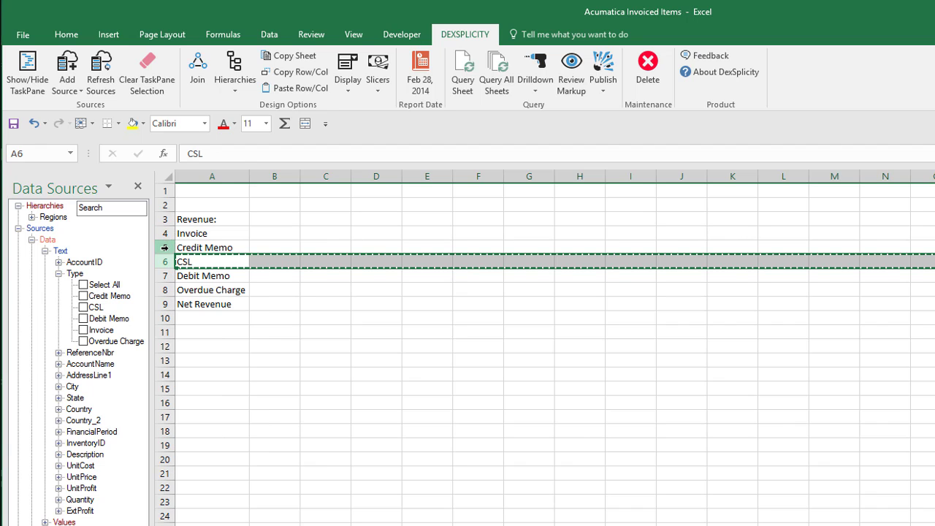
pyautogui.click(166, 247)
pyautogui.rightClick(168, 248)
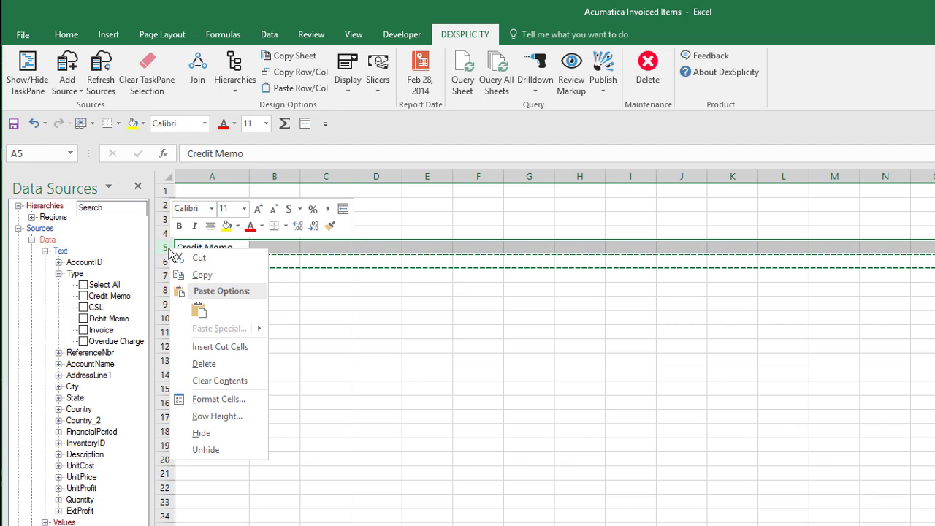
pyautogui.click(228, 347)
# Step: Review the DexSplicity markup of the CSL, Credit Memo and Debit Memo rows, and close the markup display
pyautogui.click(164, 234)
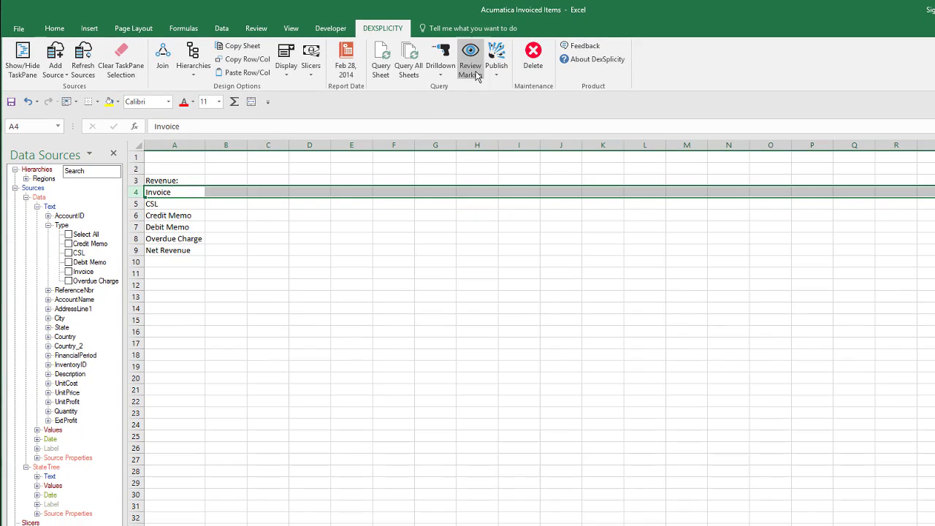
pyautogui.click(476, 74)
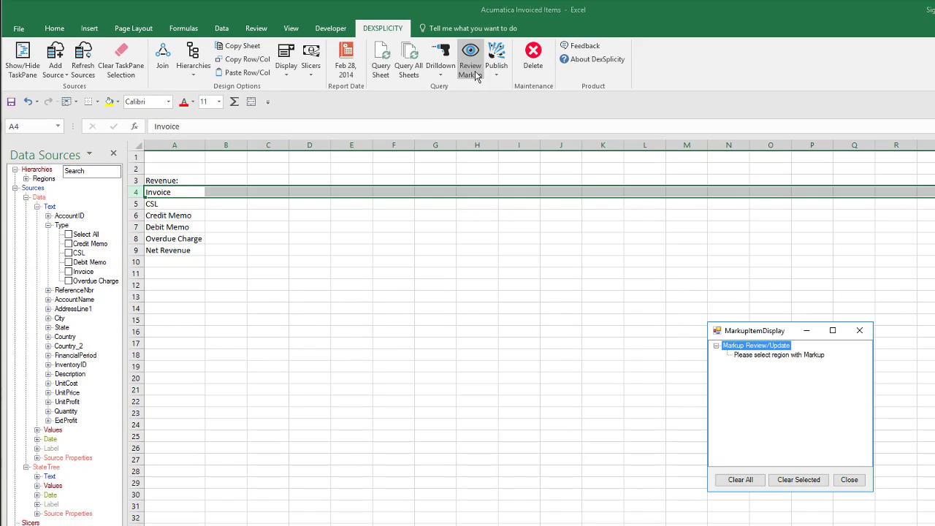
pyautogui.click(136, 204)
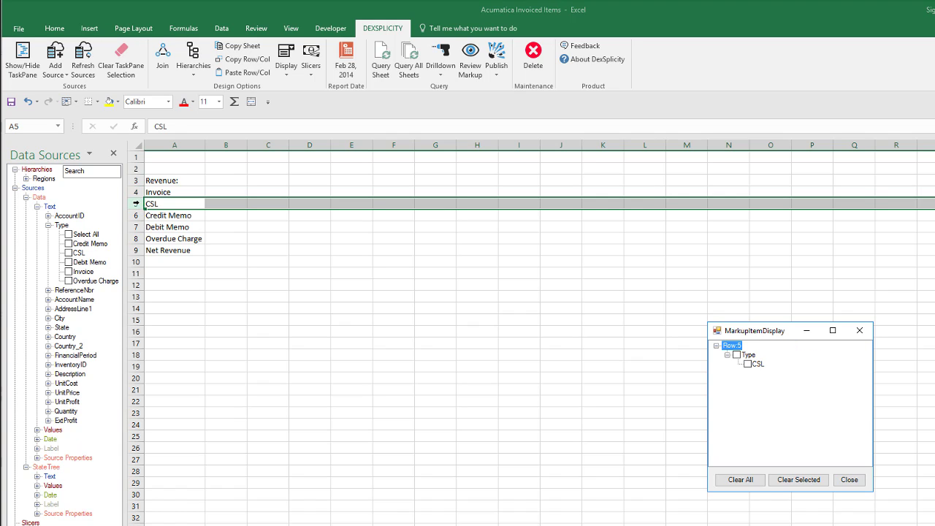
pyautogui.click(136, 215)
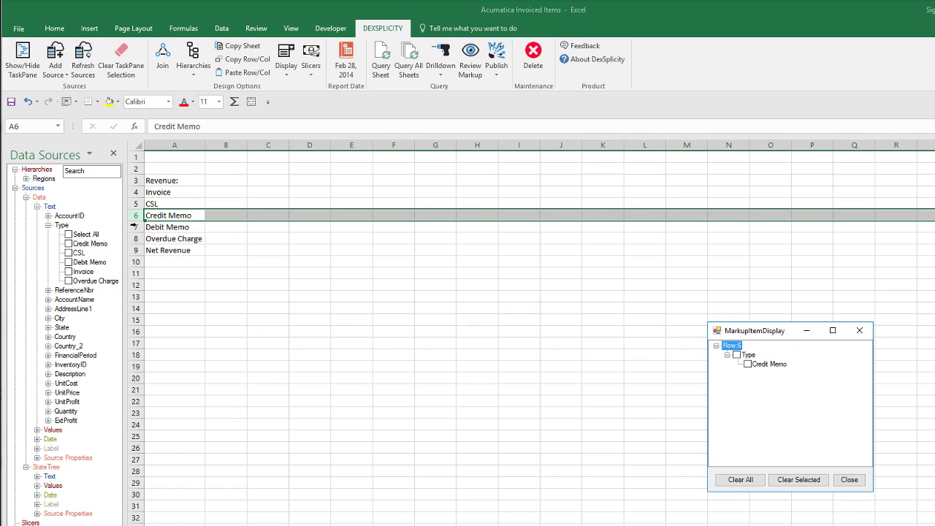
pyautogui.click(135, 226)
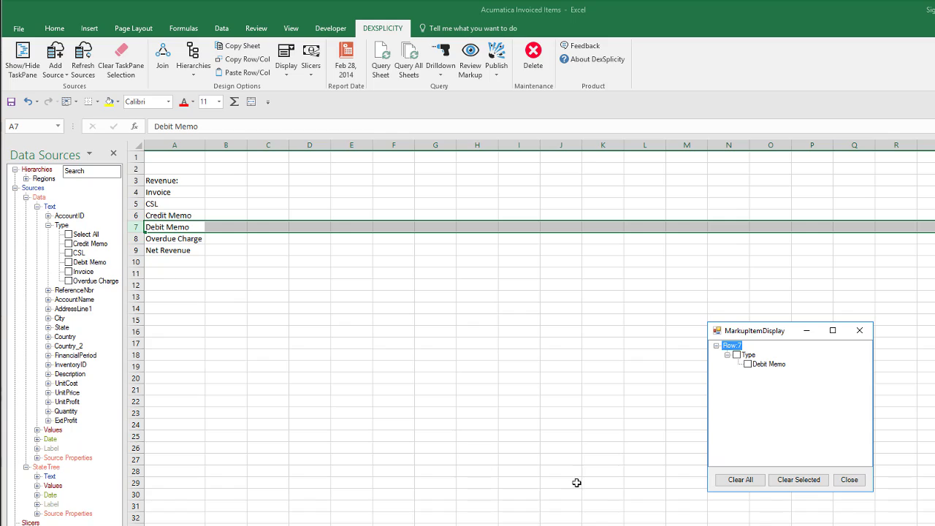
pyautogui.click(849, 480)
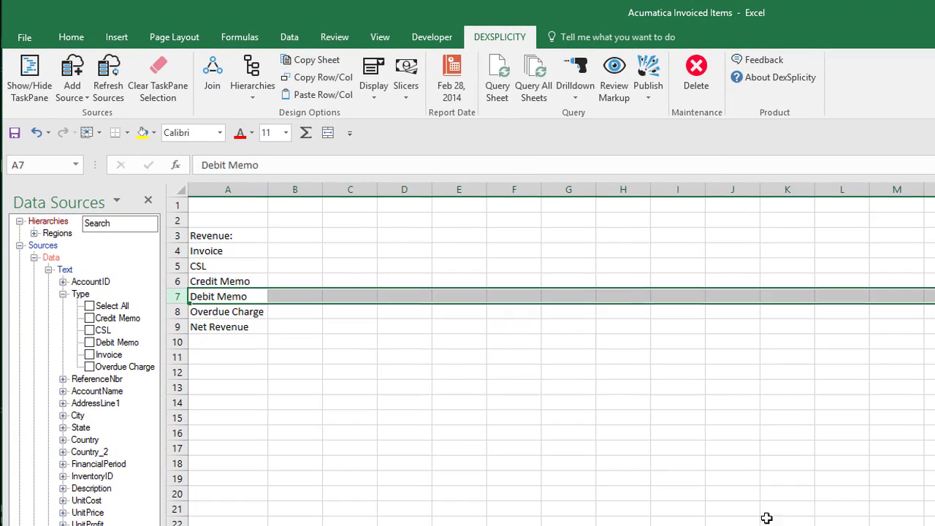
# Step: Label cell A11 "Cost of Sales", two rows below Net Revenue
pyautogui.click(239, 357)
pyautogui.write('Cost ')
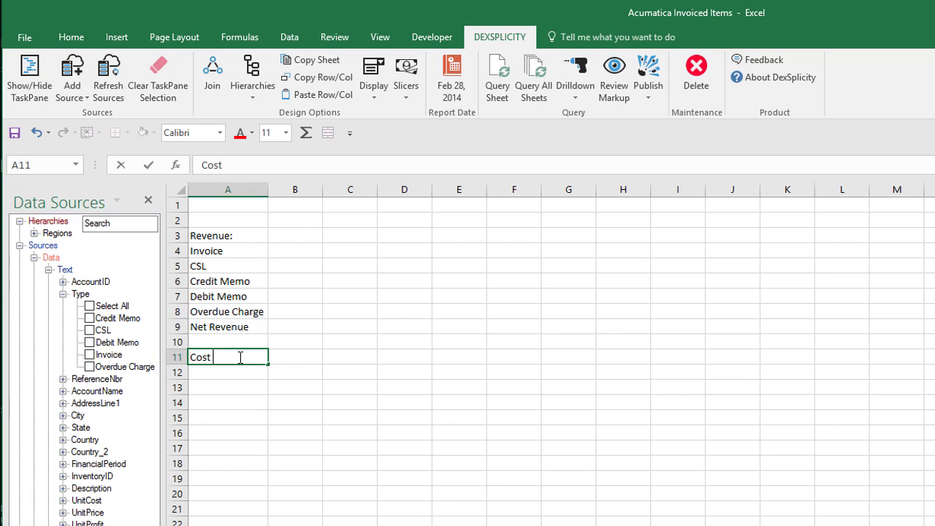
pyautogui.write('of Sales')
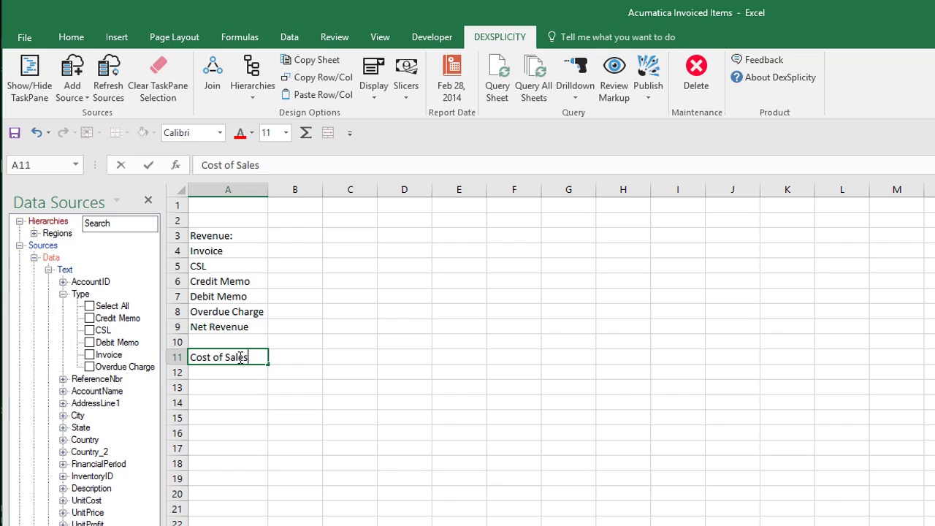
# Step: Apply the Sum of ExtCost from the Data source's values to the Cost of Sales row, row 11
pyautogui.click(177, 358)
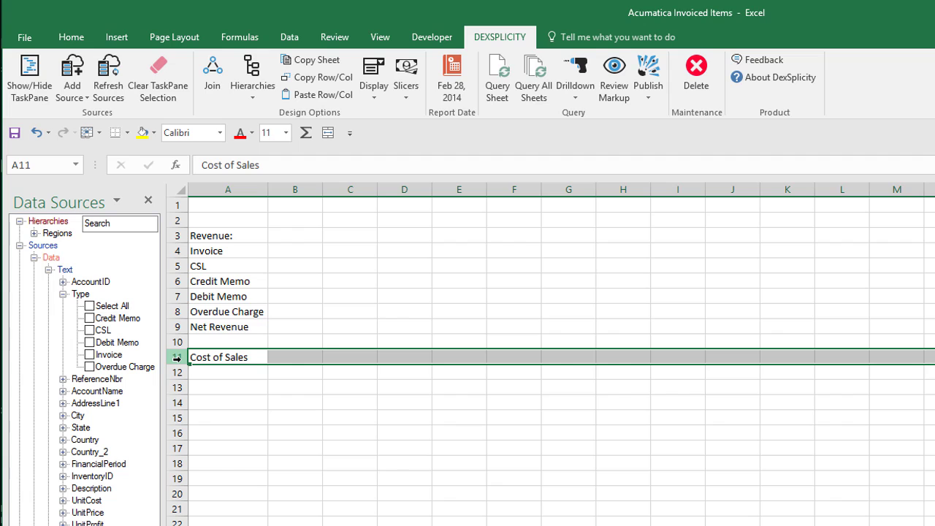
pyautogui.click(63, 294)
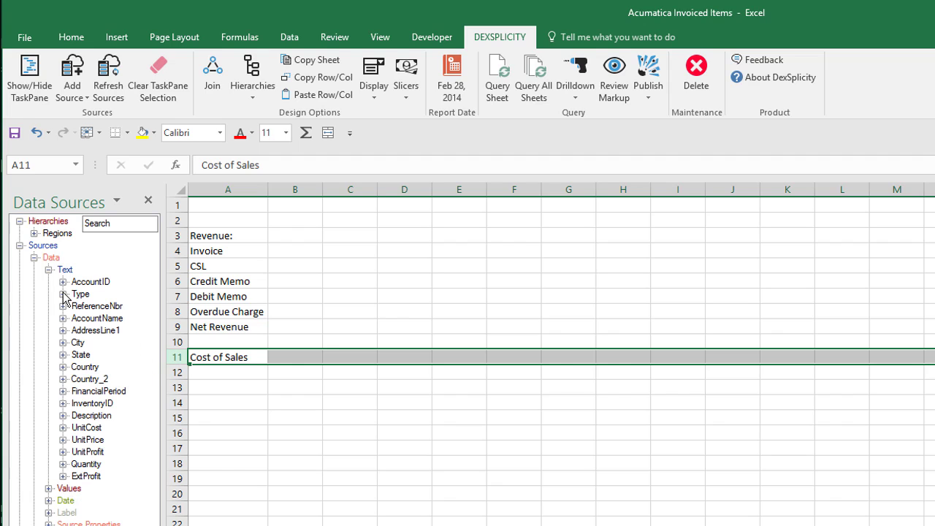
pyautogui.click(47, 488)
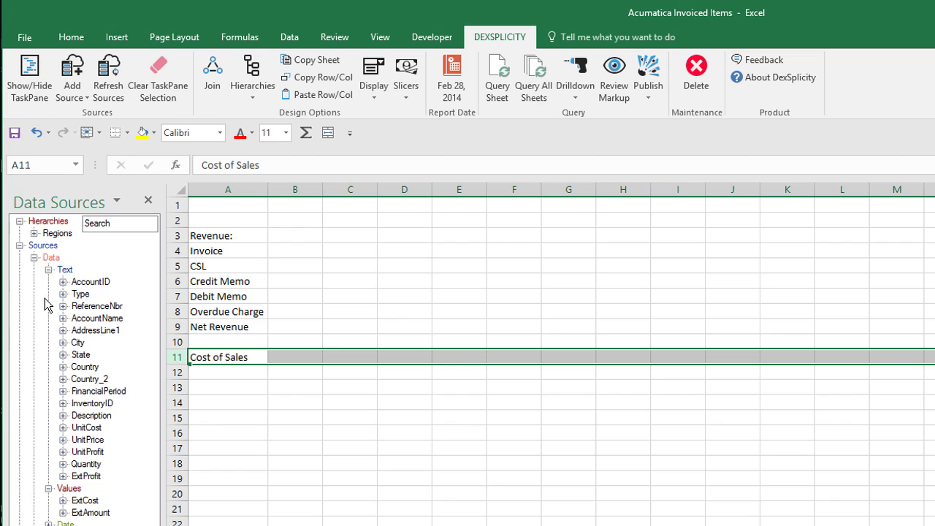
pyautogui.click(49, 270)
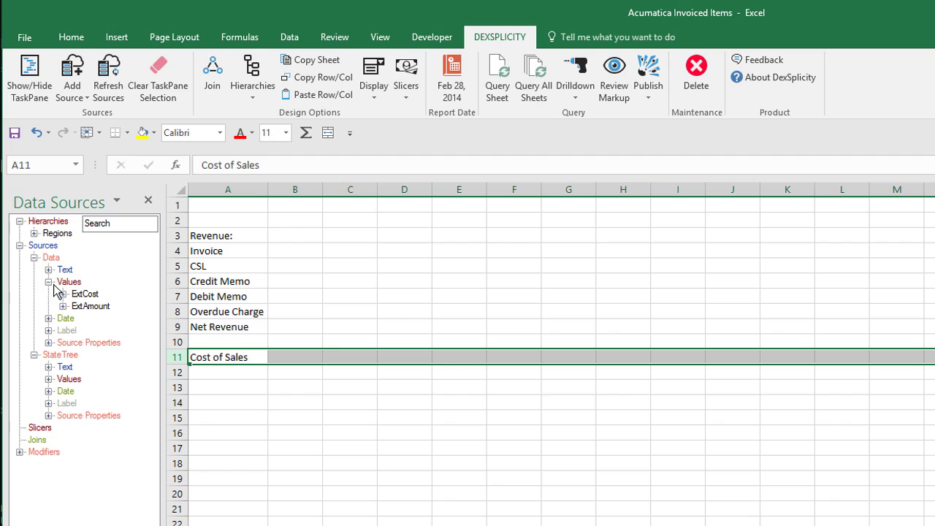
pyautogui.click(63, 293)
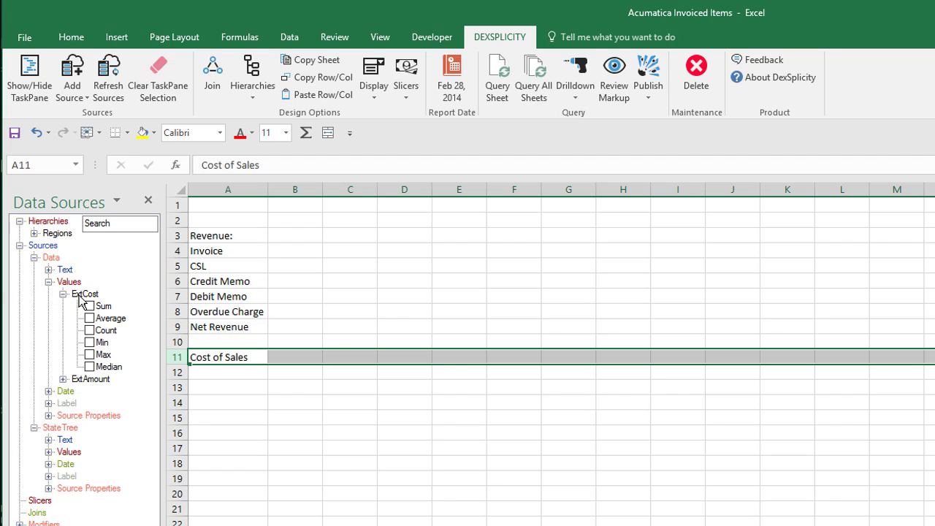
pyautogui.click(89, 307)
pyautogui.moveTo(105, 310); pyautogui.dragTo(210, 367)
# Step: Apply the Sum of ExtAmount to the revenue rows 4 to 8, from Invoice through Overdue Charge
pyautogui.moveTo(179, 250); pyautogui.dragTo(175, 305)
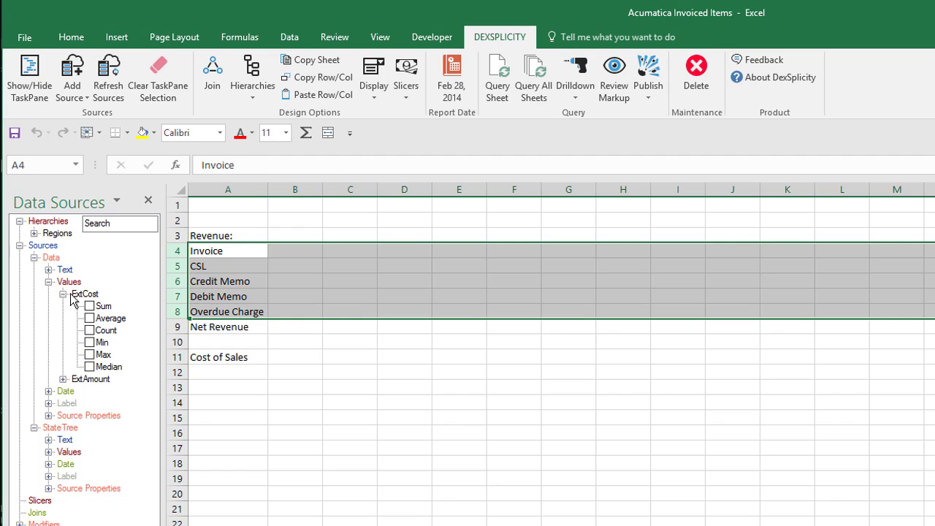
pyautogui.click(63, 293)
pyautogui.click(63, 306)
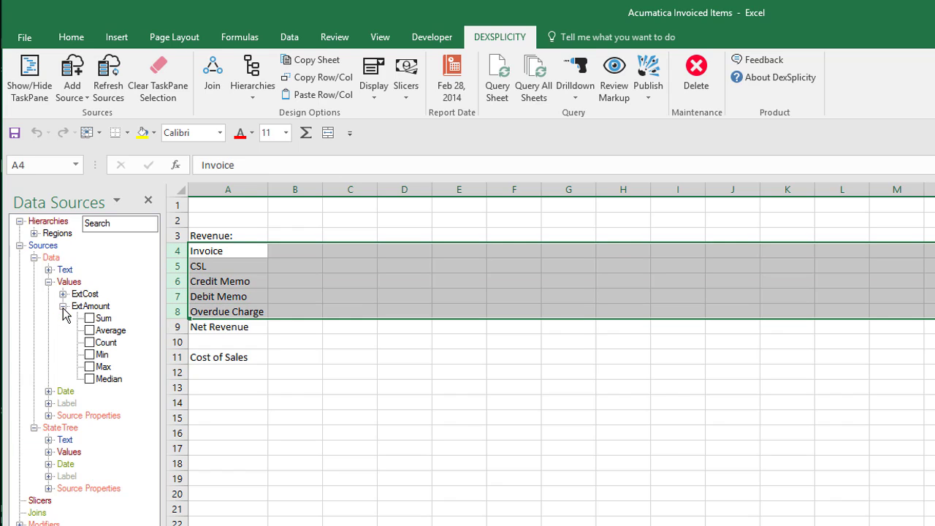
pyautogui.click(90, 319)
pyautogui.moveTo(104, 323); pyautogui.dragTo(217, 266)
# Step: Label cell A13 "Gross Margin" and cell A14 "Gross Margin %"
pyautogui.click(217, 388)
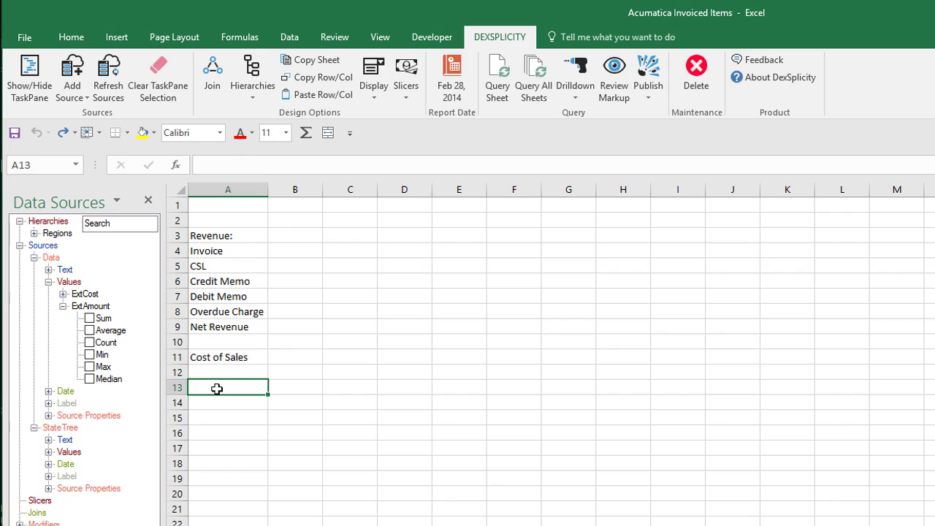
pyautogui.write('Gross Margin')
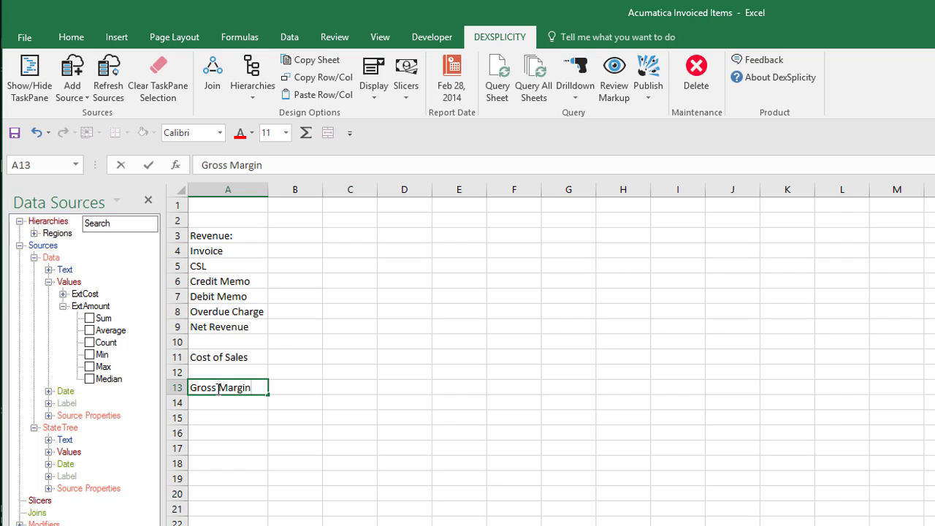
pyautogui.press('Return')
pyautogui.write('Gross Margin')
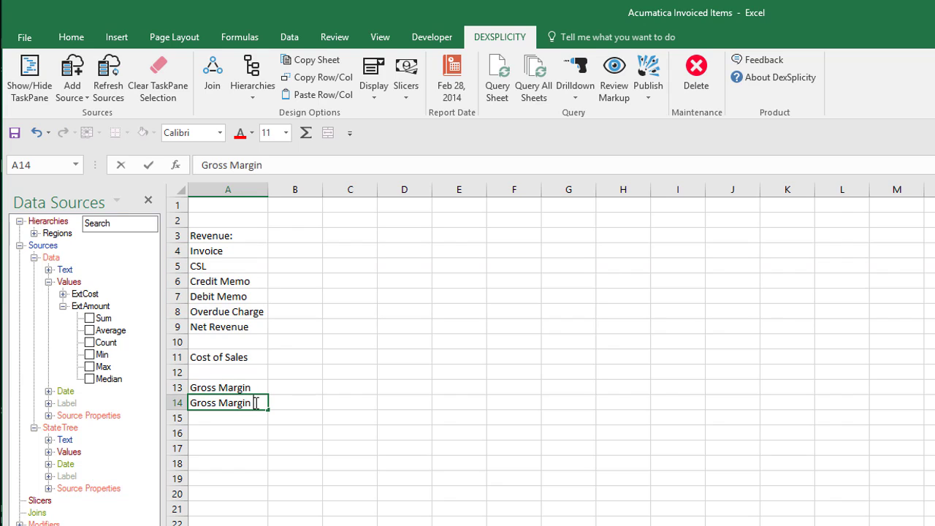
pyautogui.write(' %')
pyautogui.press('Return')
# Step: Compare the finished report's region columns with the State and Country_2 values available in the Data source
pyautogui.click(310, 186)
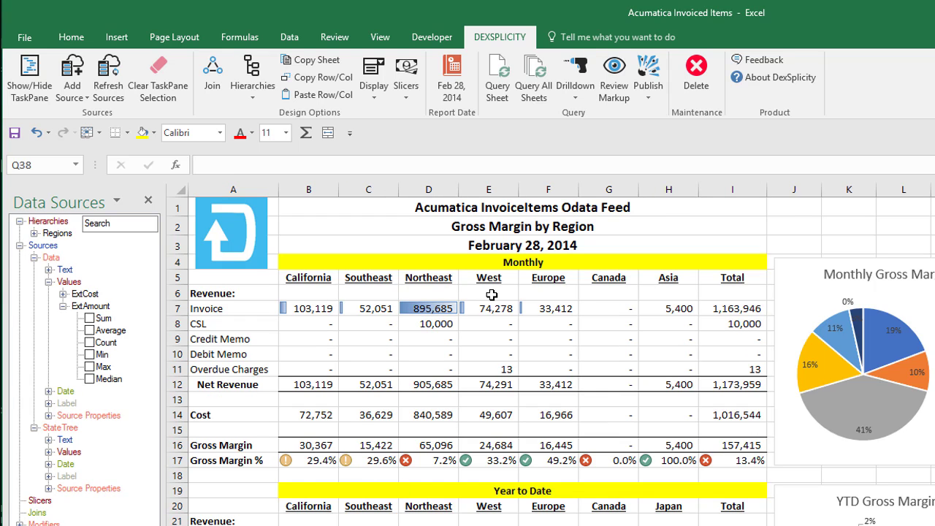
pyautogui.click(64, 310)
pyautogui.click(49, 283)
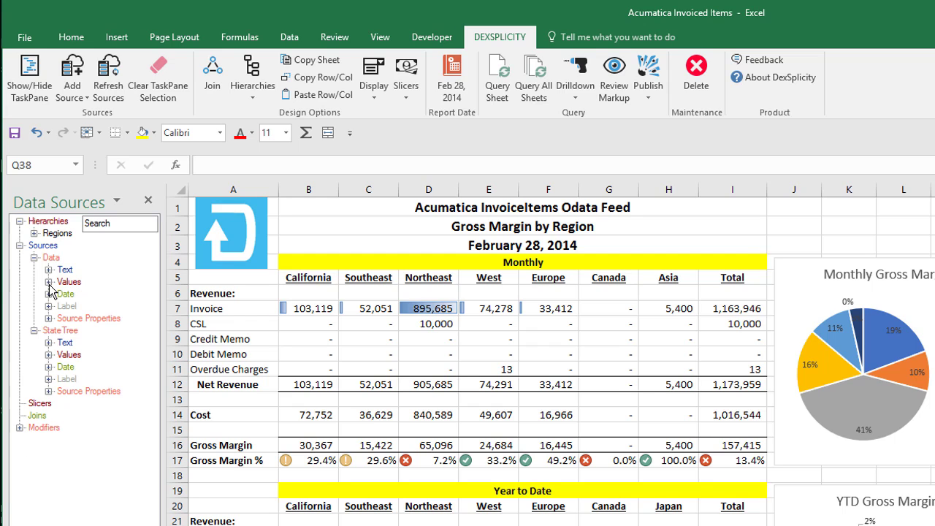
pyautogui.click(49, 270)
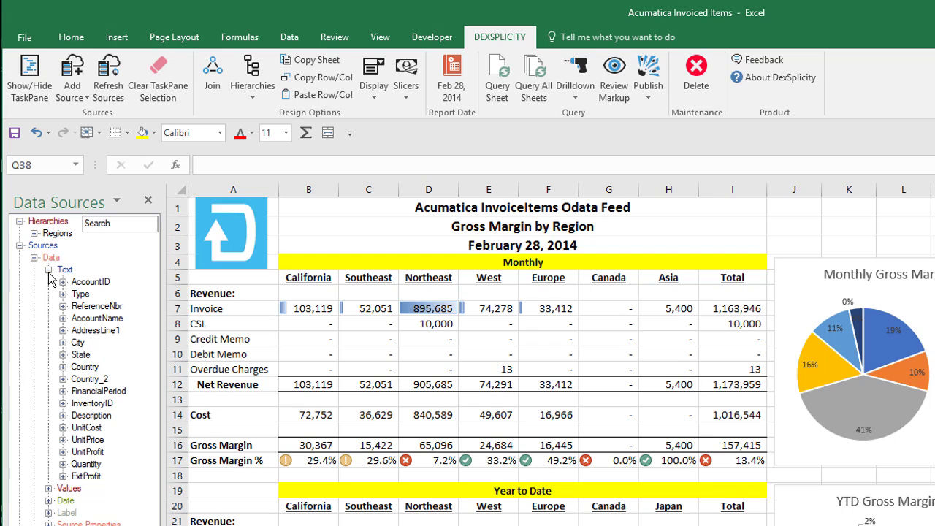
pyautogui.click(64, 355)
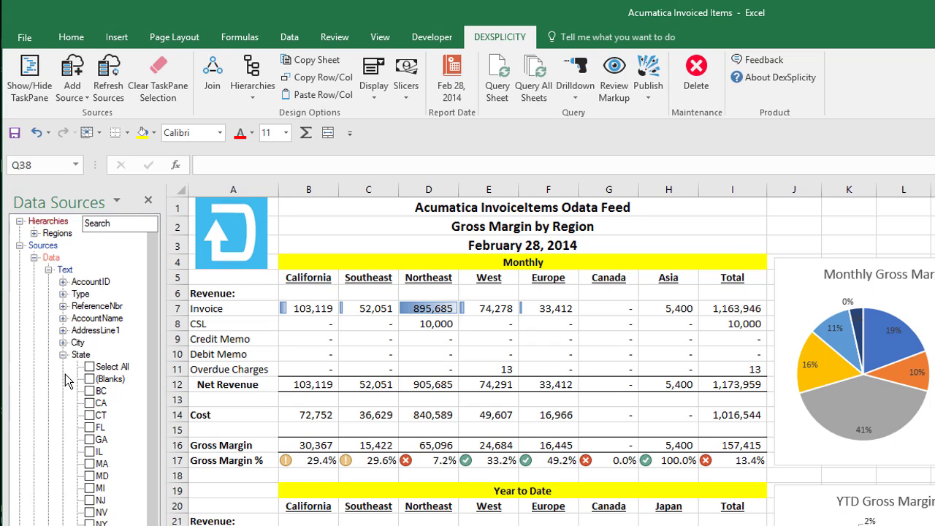
pyautogui.click(63, 355)
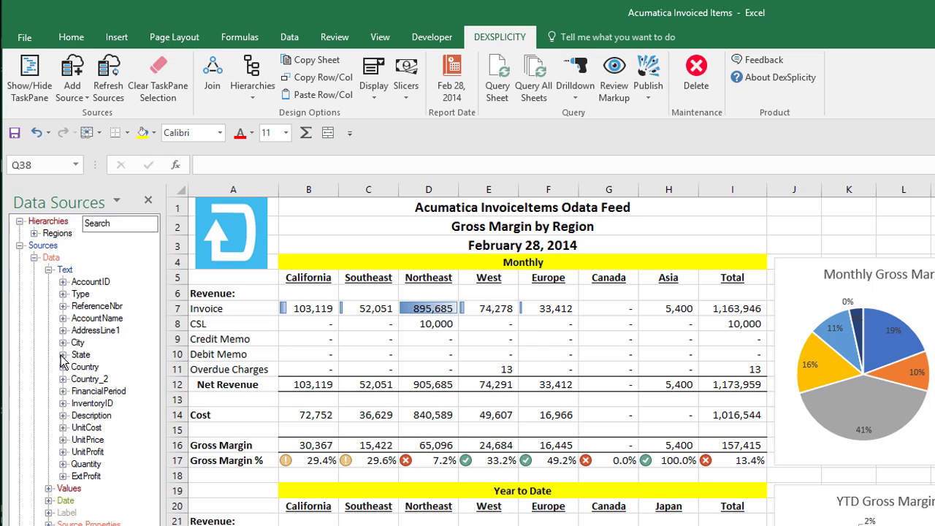
pyautogui.click(63, 380)
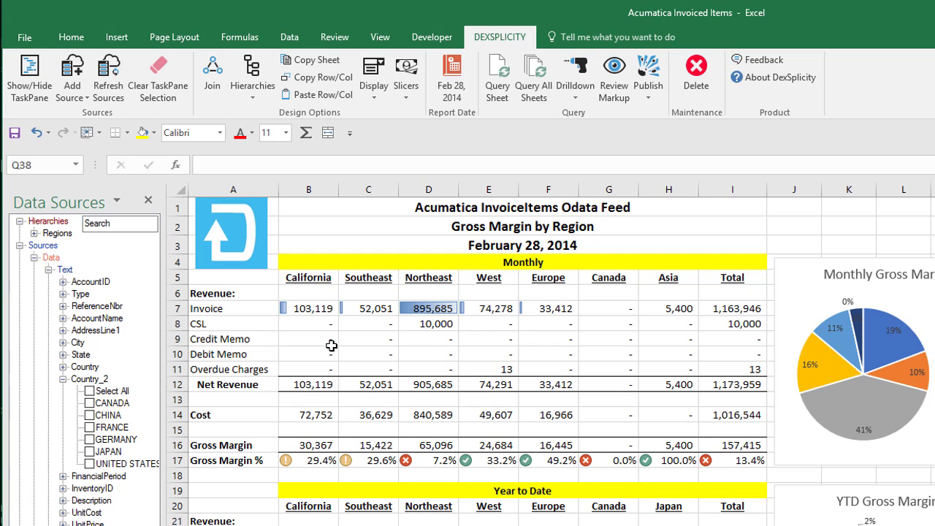
pyautogui.click(63, 380)
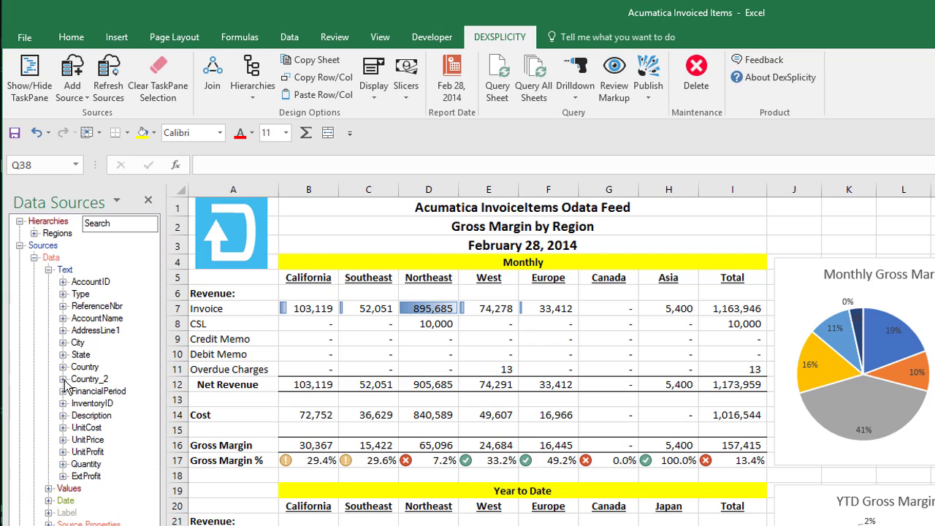
# Step: Examine the All US Regions level of the Regions hierarchy and the states grouped under Southeast and Northeast
pyautogui.click(34, 234)
pyautogui.click(49, 247)
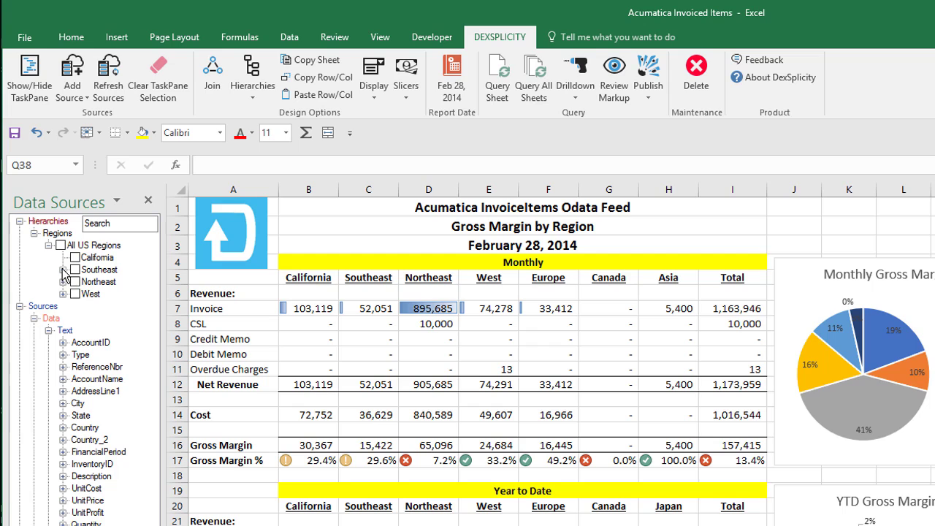
pyautogui.click(63, 270)
pyautogui.click(63, 307)
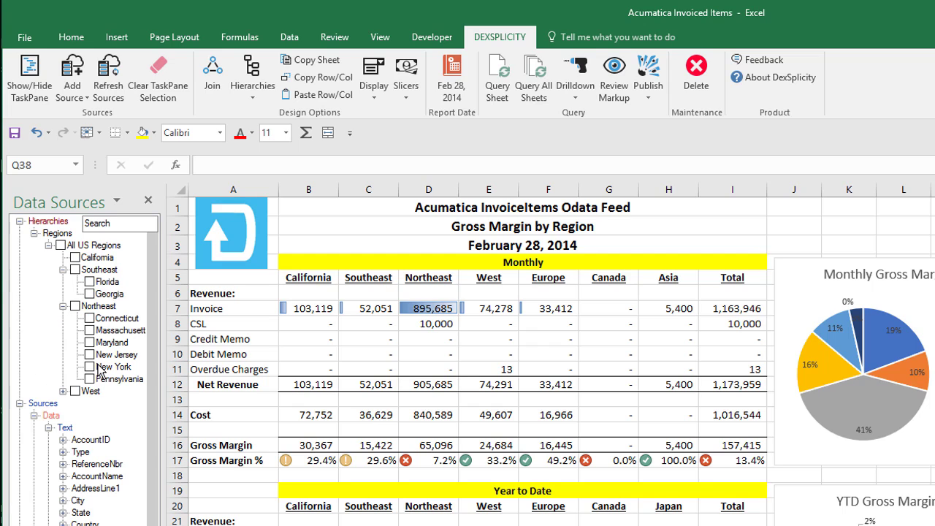
pyautogui.click(63, 306)
pyautogui.click(63, 270)
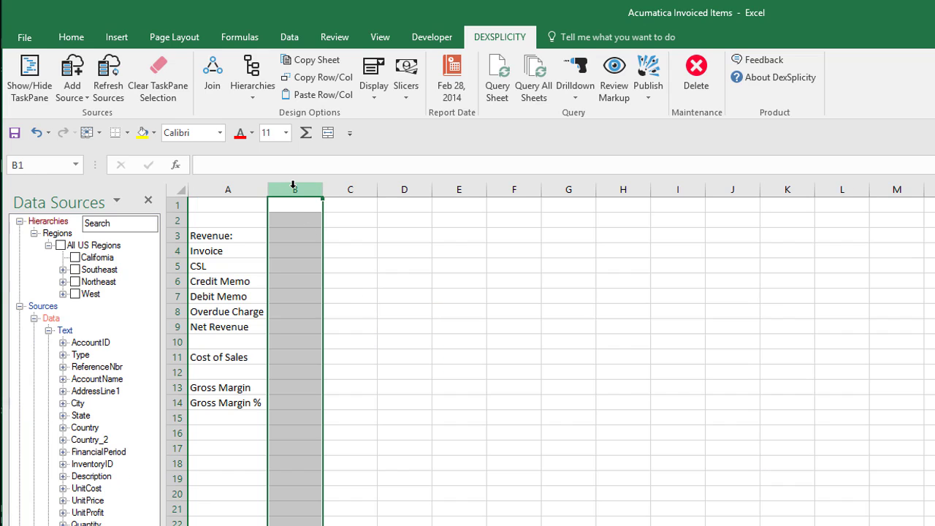
# Step: Apply the California, Southeast, Northeast and West regions from cell B2 onward, one region per column
pyautogui.click(74, 257)
pyautogui.click(75, 270)
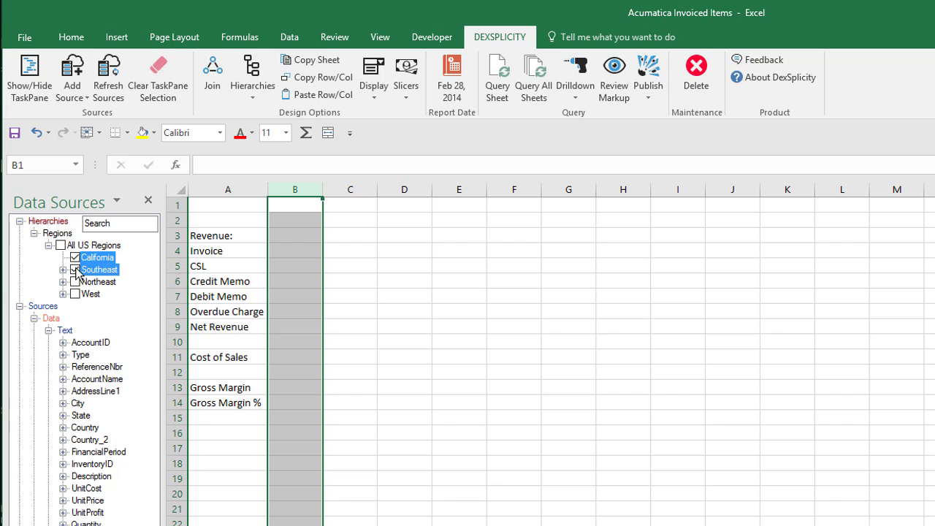
pyautogui.click(74, 282)
pyautogui.click(75, 293)
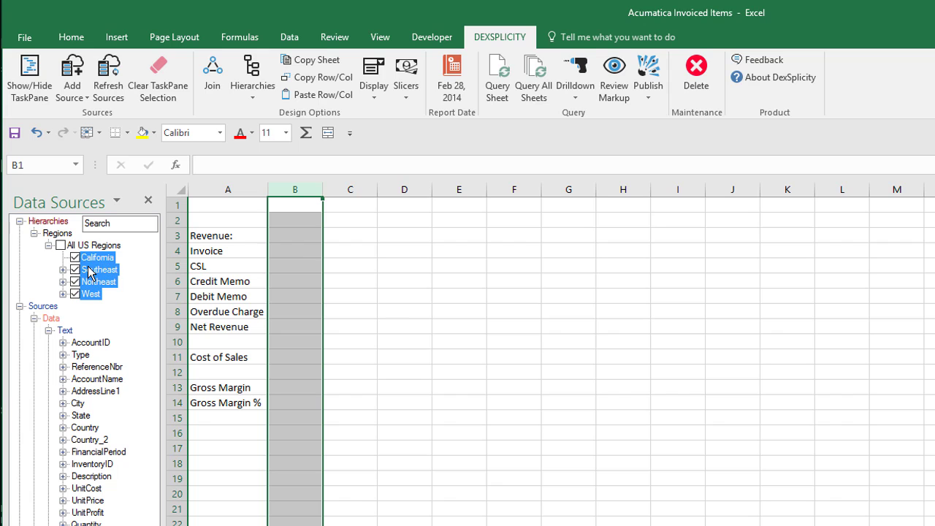
pyautogui.moveTo(89, 272); pyautogui.dragTo(294, 222)
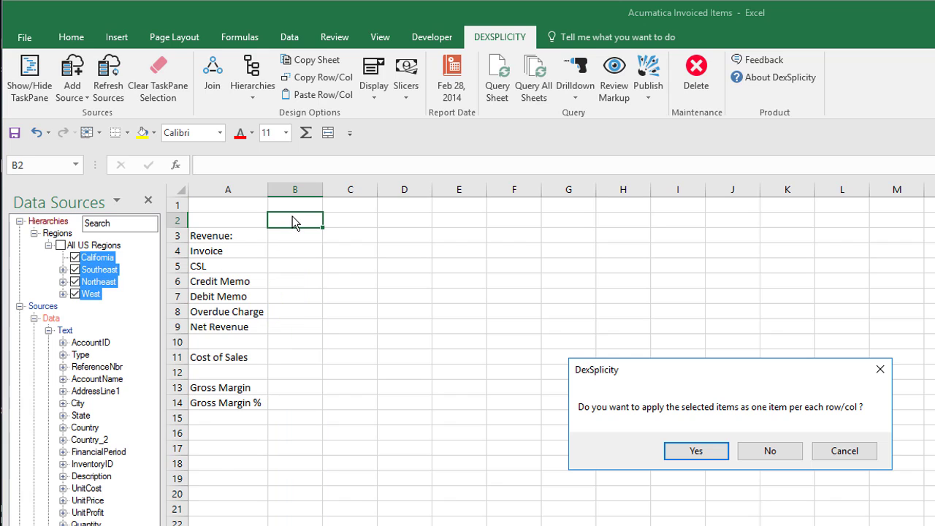
pyautogui.click(694, 452)
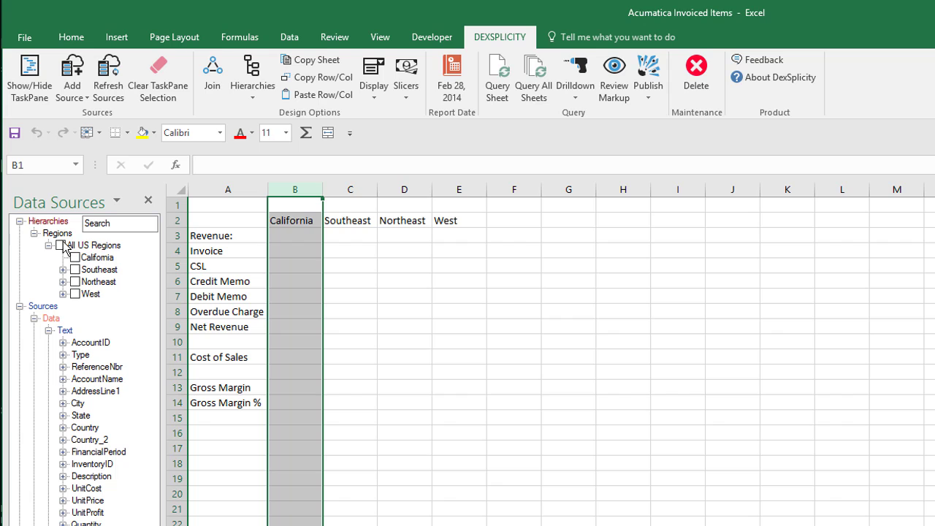
# Step: Collapse the hierarchies and enter the column headings "Europe" in F2, "Canada" in G2 and "Asia" in H2
pyautogui.click(20, 221)
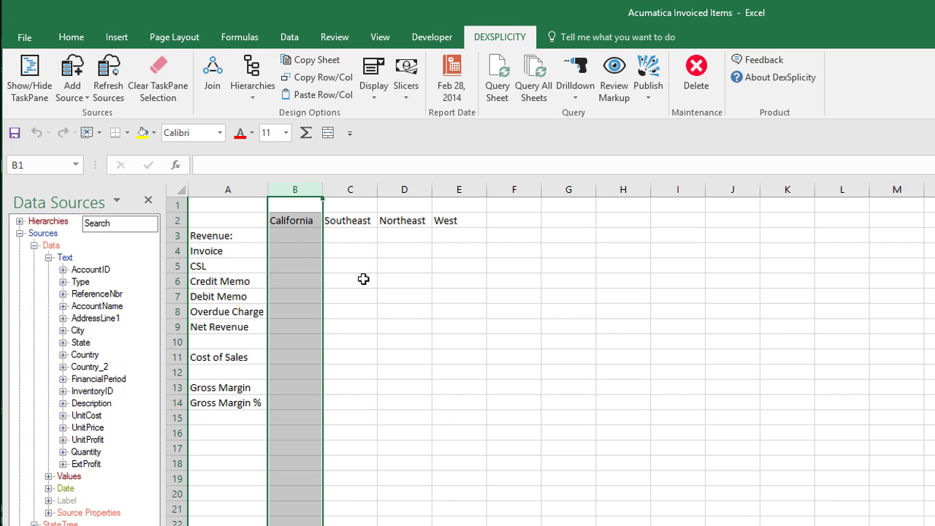
pyautogui.click(530, 221)
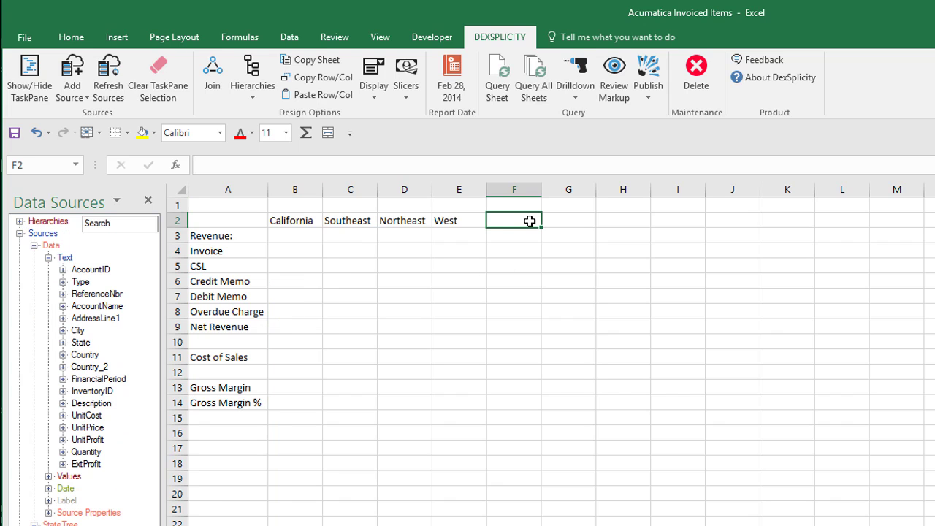
pyautogui.write('Europe')
pyautogui.click(578, 218)
pyautogui.write('Canada')
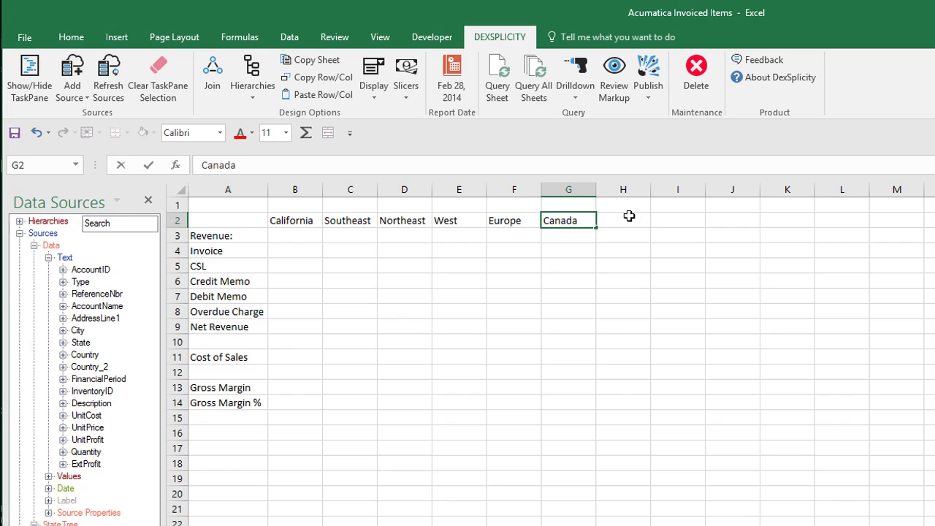
pyautogui.click(627, 220)
pyautogui.write('Asia')
pyautogui.click(627, 250)
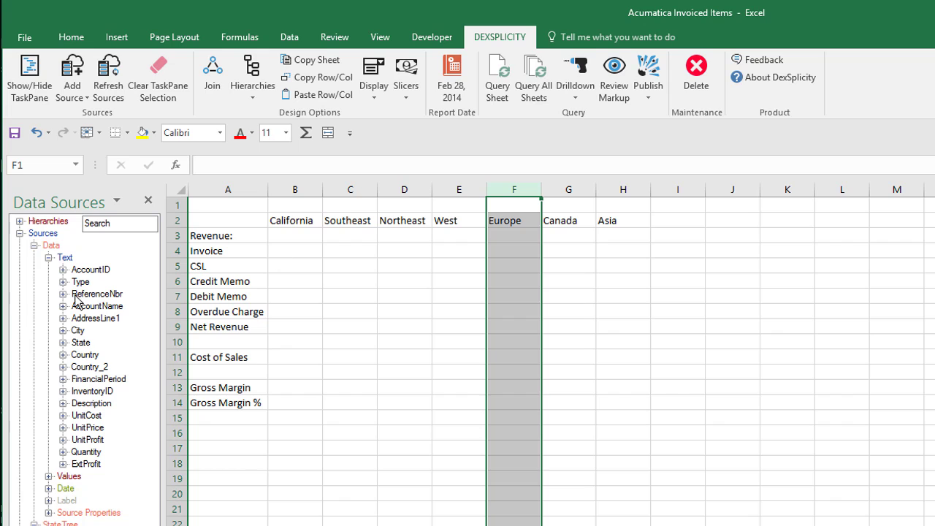
# Step: Apply the Country_2 values FRANCE and GERMANY together to the Europe column F, not as one item per column
pyautogui.click(63, 367)
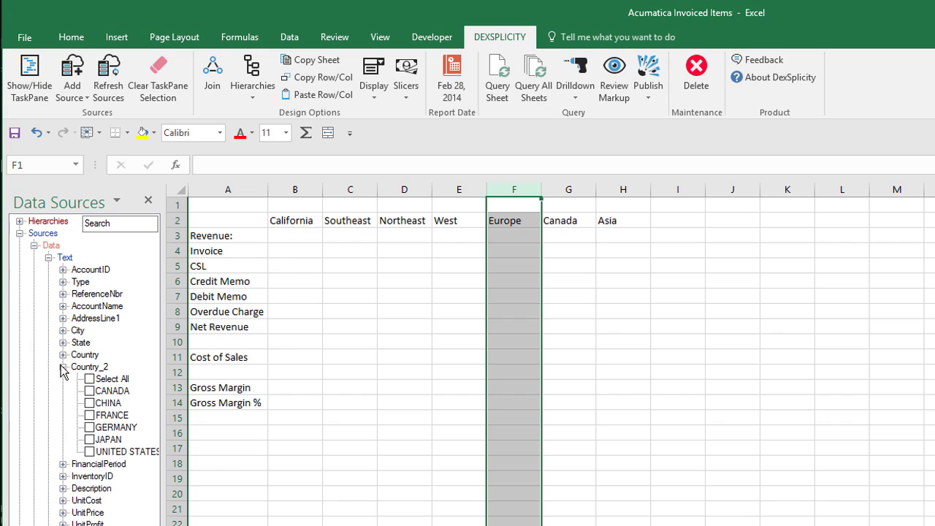
pyautogui.click(89, 415)
pyautogui.click(89, 427)
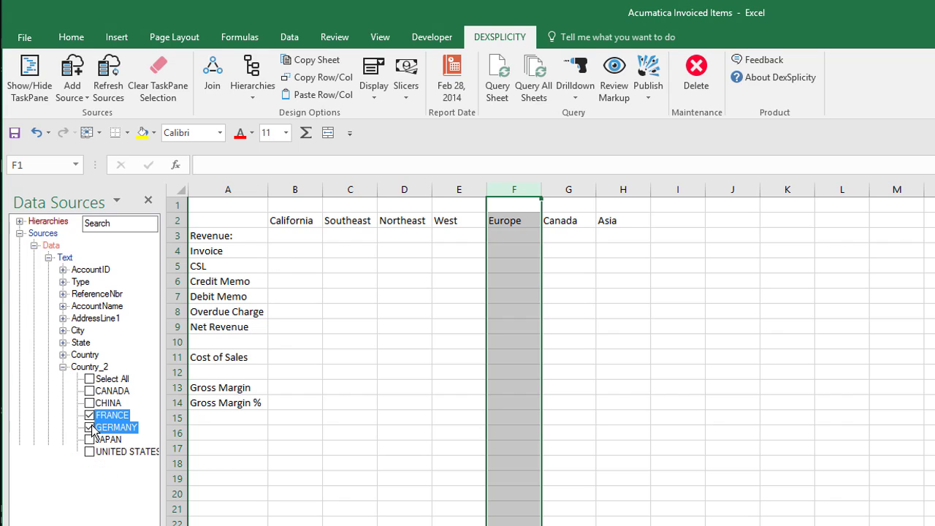
pyautogui.moveTo(505, 346); pyautogui.dragTo(514, 341)
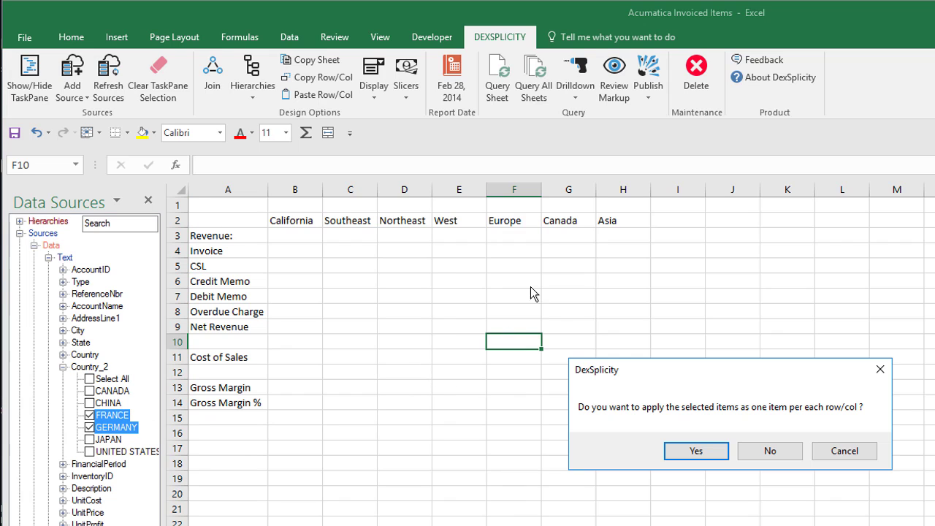
pyautogui.click(774, 452)
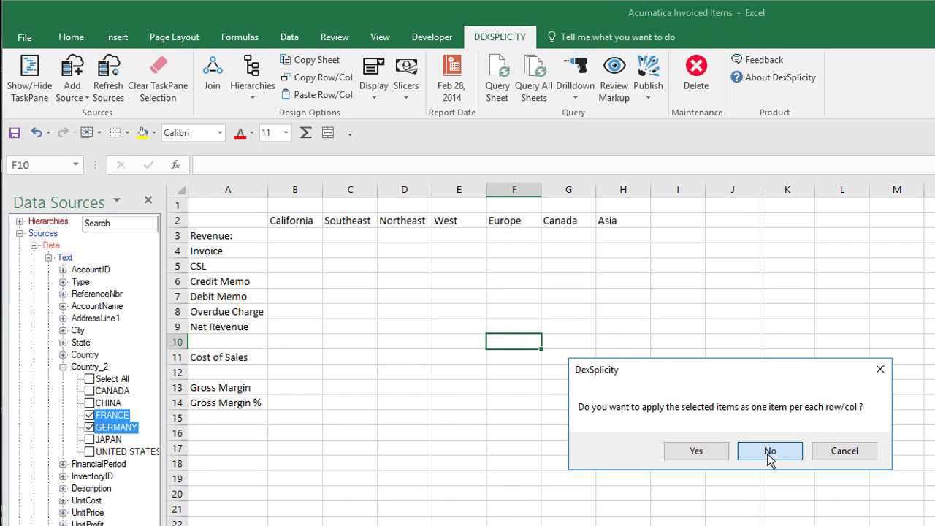
# Step: Apply the Country_2 value CANADA to the Canada column G
pyautogui.click(567, 189)
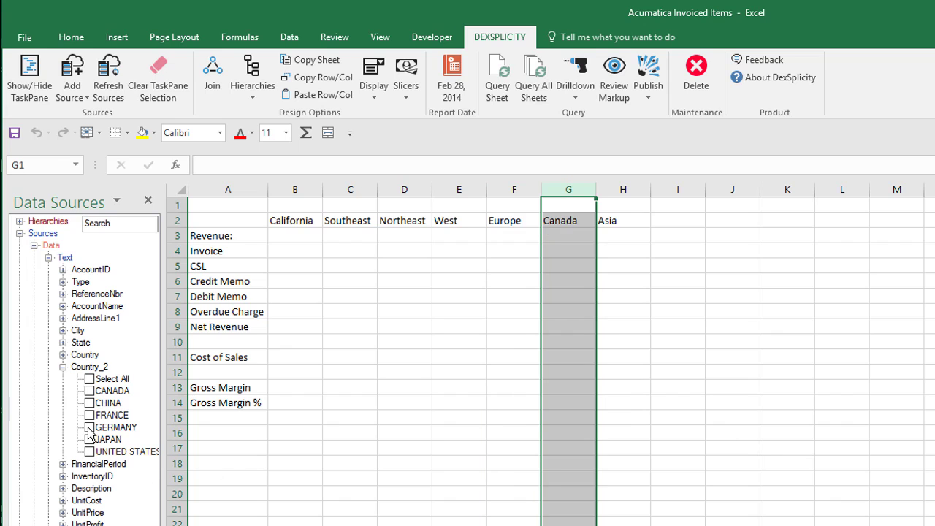
pyautogui.click(90, 393)
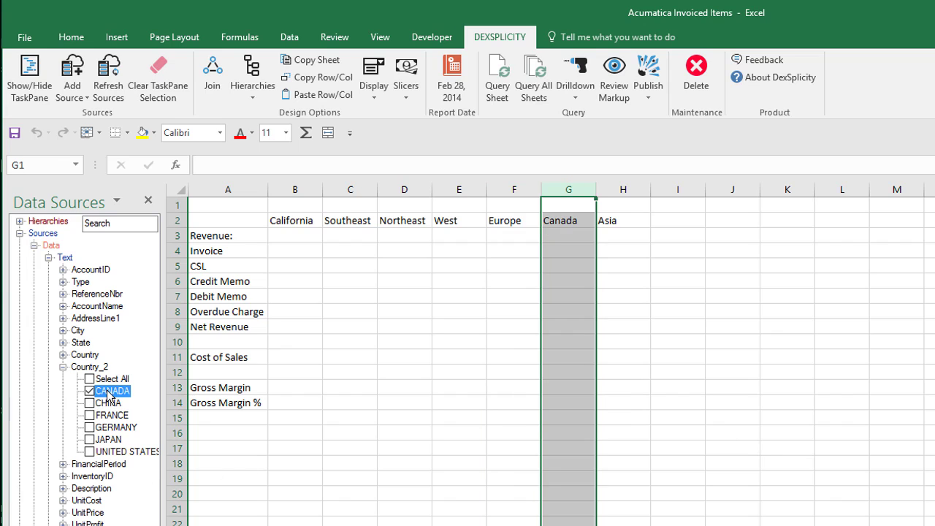
pyautogui.moveTo(110, 397); pyautogui.dragTo(585, 413)
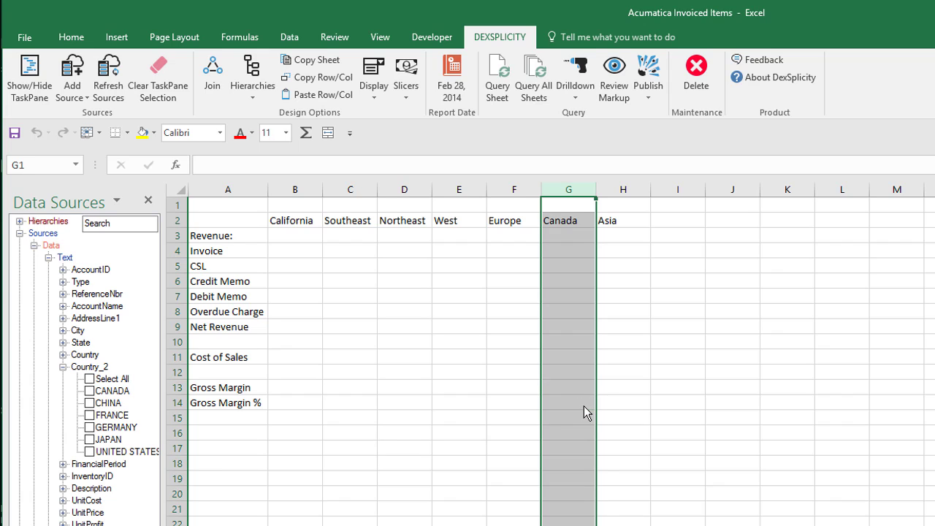
# Step: Apply the Country_2 values CHINA and JAPAN together to the Asia column H, not as one item per column
pyautogui.click(633, 187)
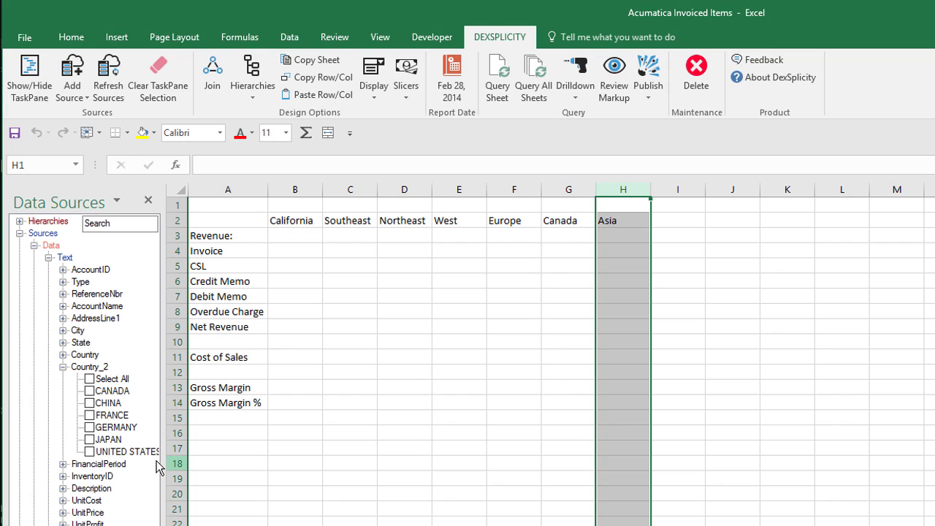
pyautogui.click(89, 404)
pyautogui.click(89, 440)
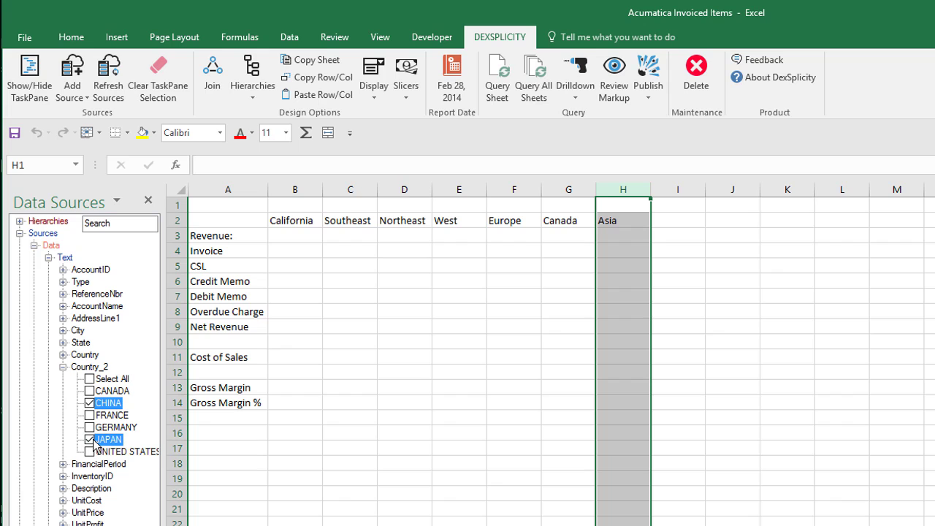
pyautogui.moveTo(108, 410); pyautogui.dragTo(618, 377)
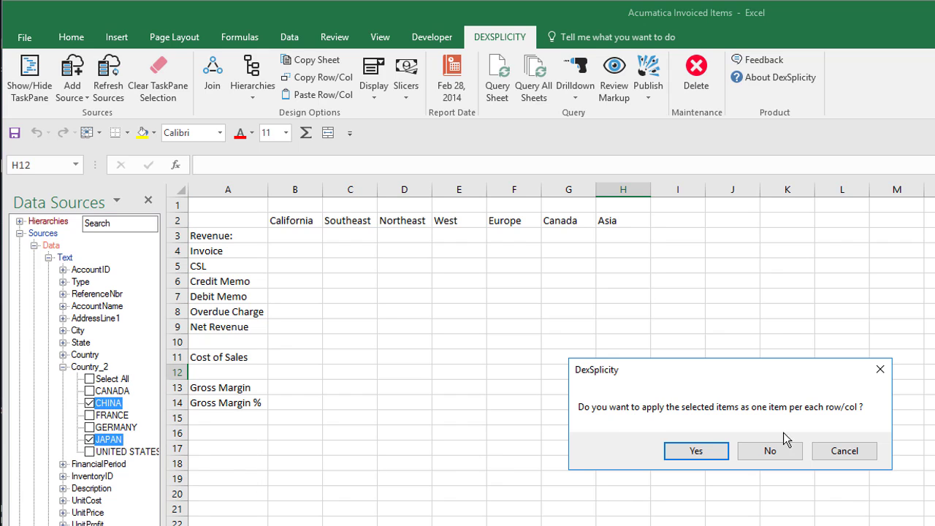
pyautogui.click(773, 453)
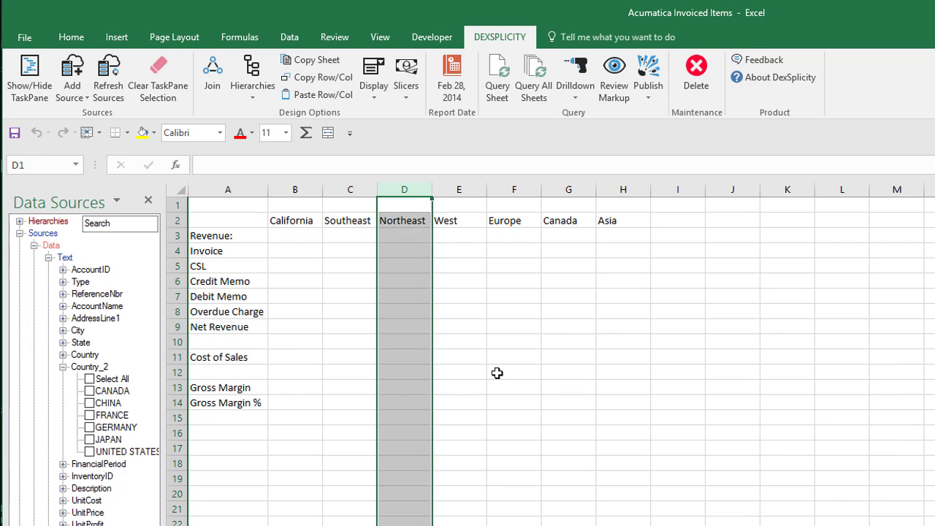
# Step: Collapse the Text fields, expand InvoiceDate down to its context Months, and widen the Data Sources pane to show the full month names
pyautogui.click(64, 366)
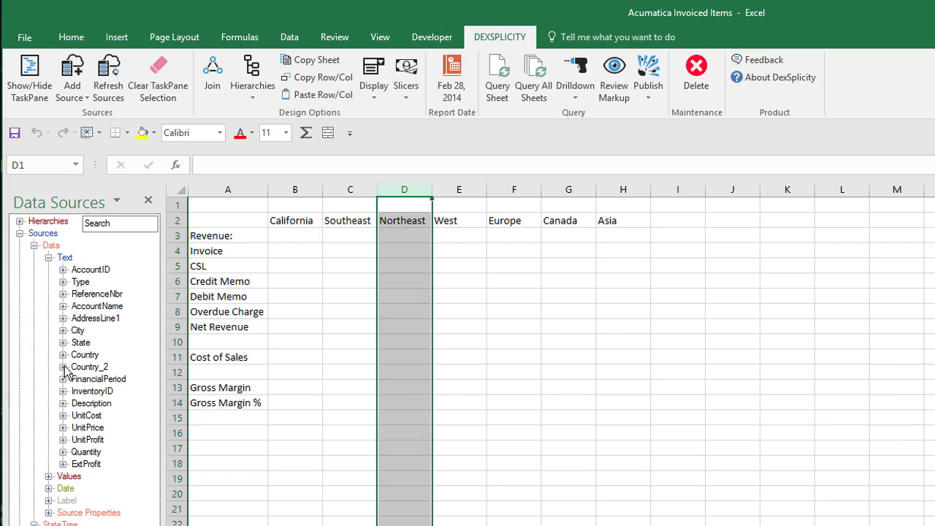
pyautogui.click(48, 258)
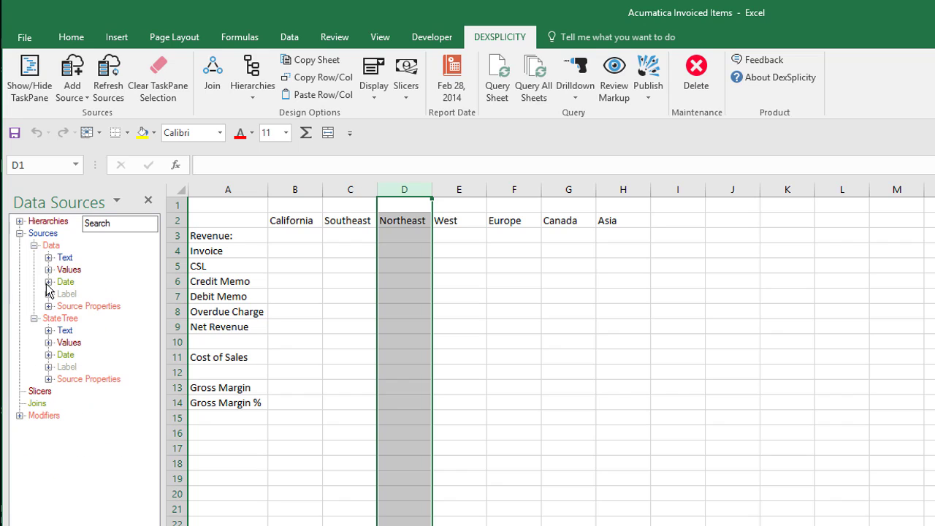
pyautogui.click(49, 282)
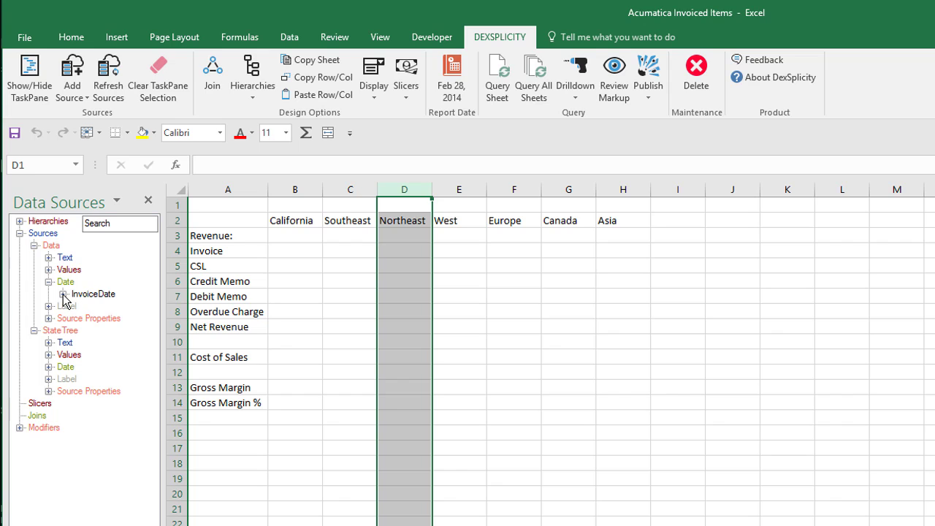
pyautogui.click(63, 295)
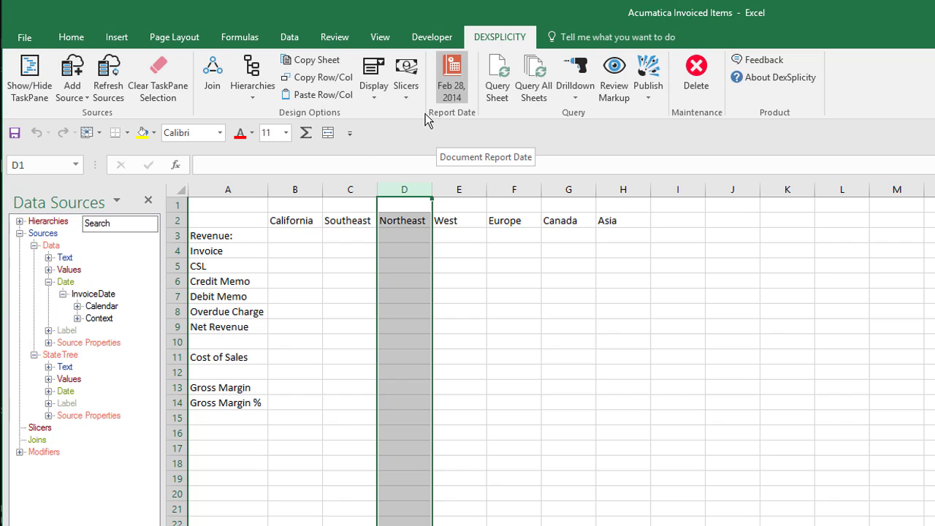
pyautogui.click(77, 319)
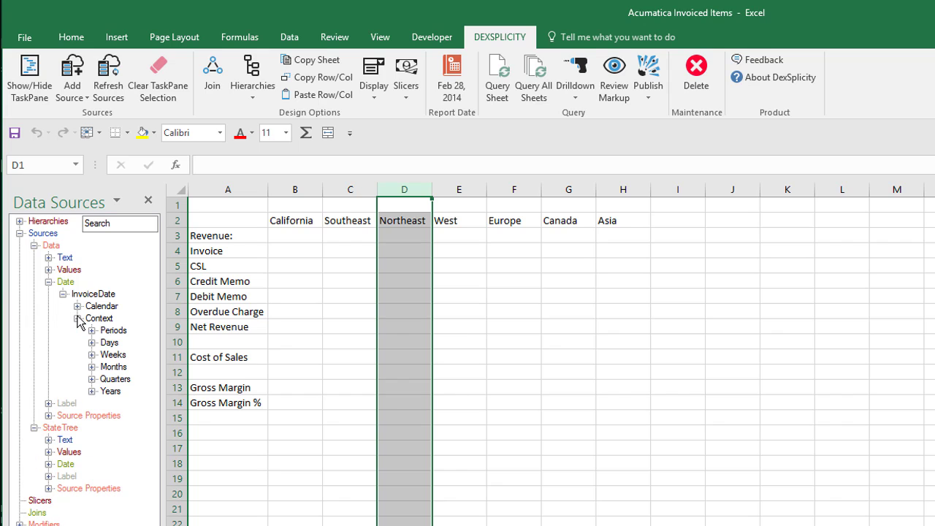
pyautogui.click(92, 367)
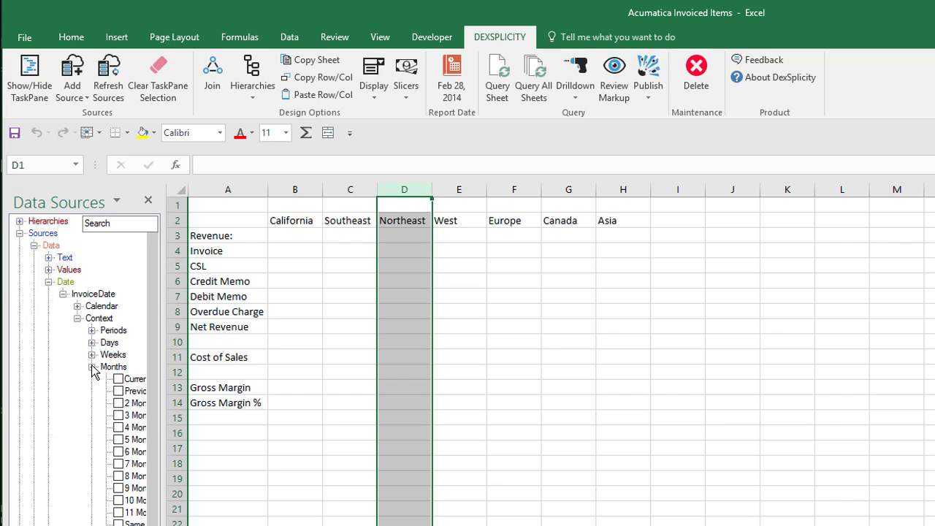
pyautogui.moveTo(163, 388); pyautogui.dragTo(235, 391)
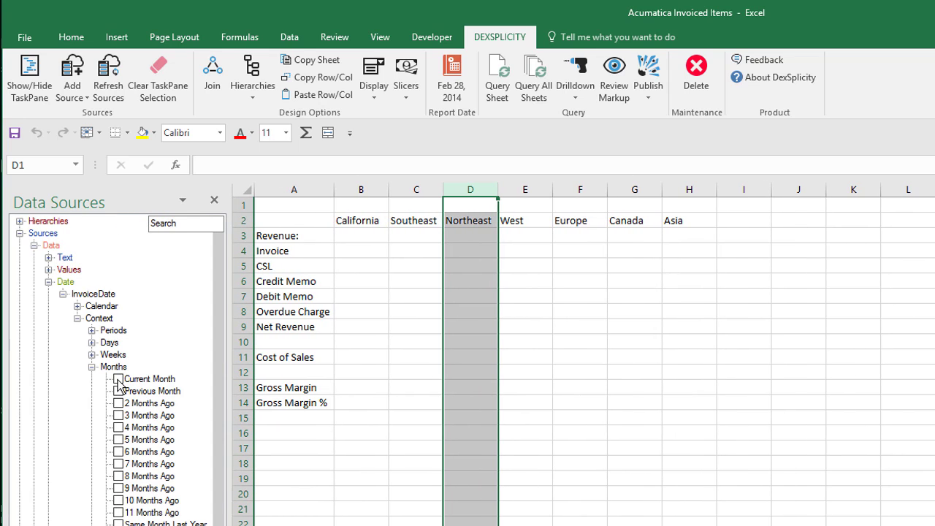
# Step: Apply the Current Month context of InvoiceDate to rows 4 to 8 and row 11, and query the sheet
pyautogui.click(118, 379)
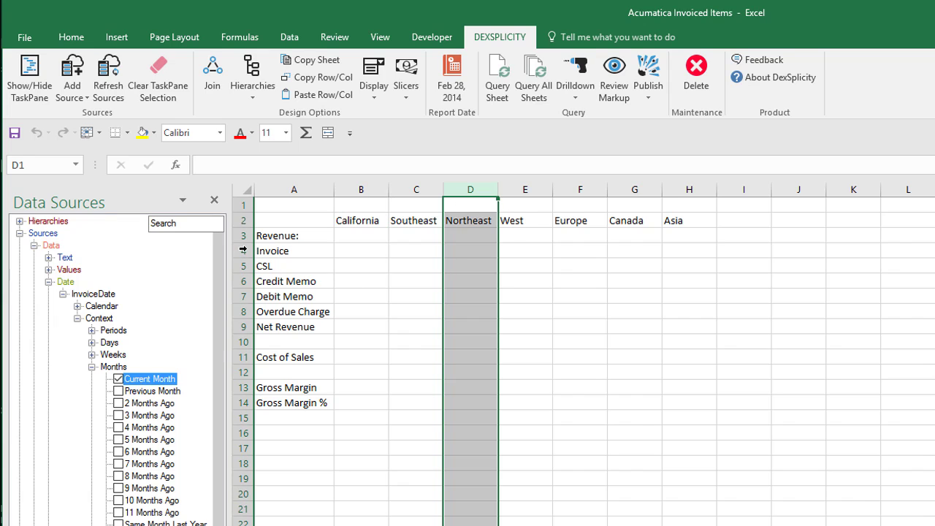
pyautogui.moveTo(244, 250); pyautogui.dragTo(248, 306)
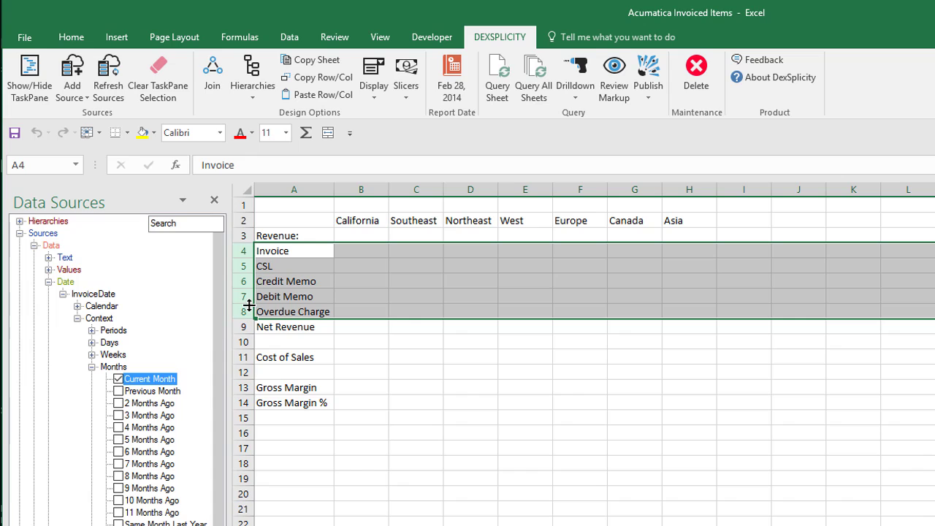
pyautogui.keyDown('ctrl'); pyautogui.click(239, 357); pyautogui.keyUp('ctrl')
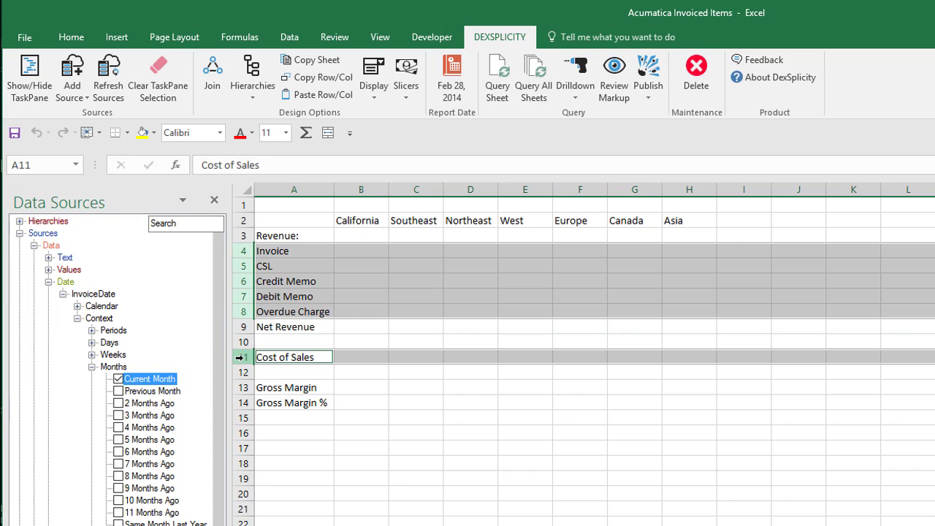
pyautogui.moveTo(139, 386); pyautogui.dragTo(396, 295)
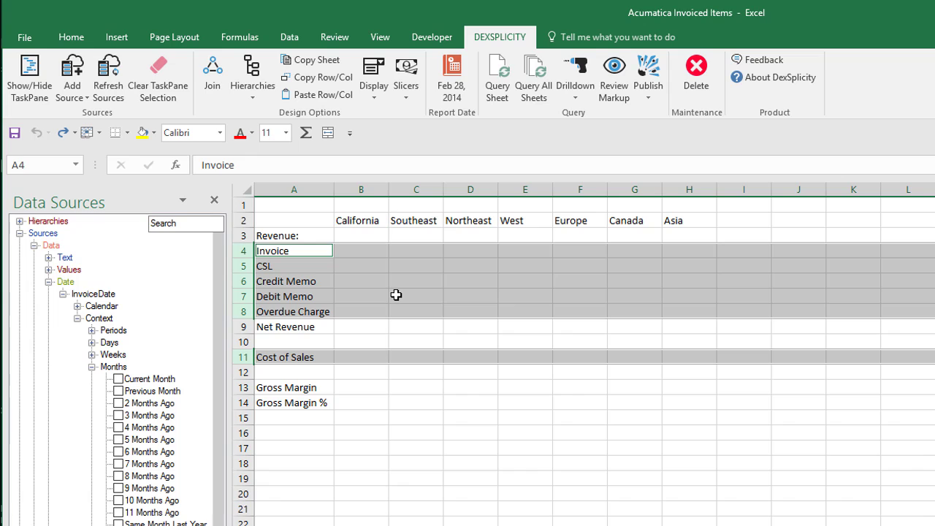
pyautogui.click(406, 413)
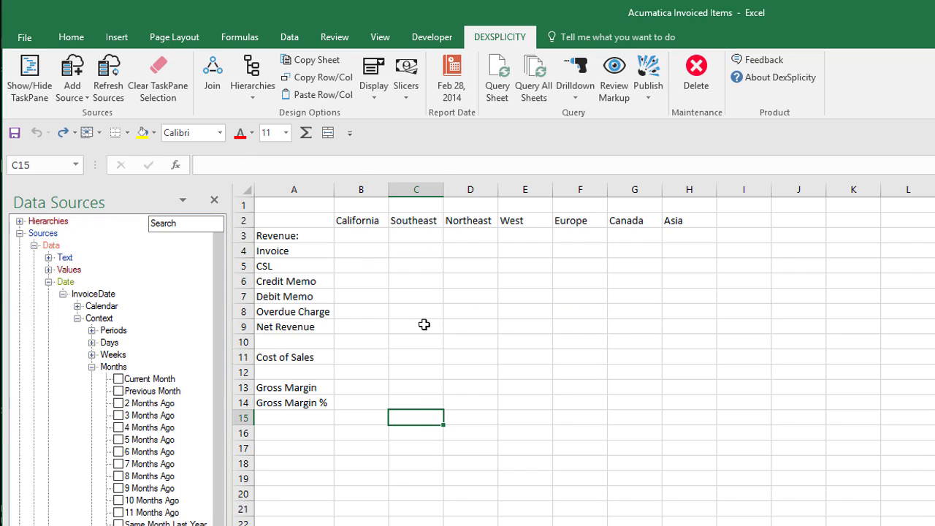
pyautogui.click(510, 85)
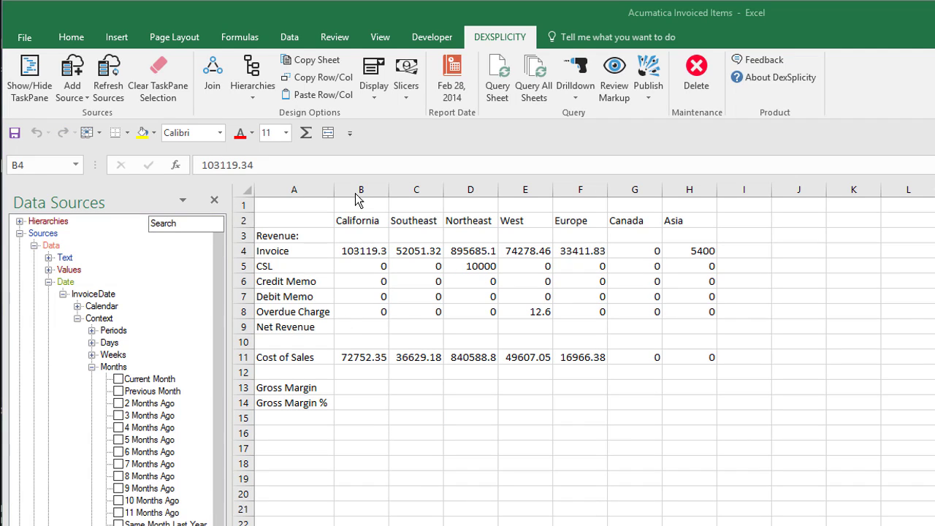
# Step: Format columns B to I as Accounting with 0 decimal places and no currency symbol
pyautogui.moveTo(358, 191); pyautogui.dragTo(737, 191)
pyautogui.rightClick(621, 241)
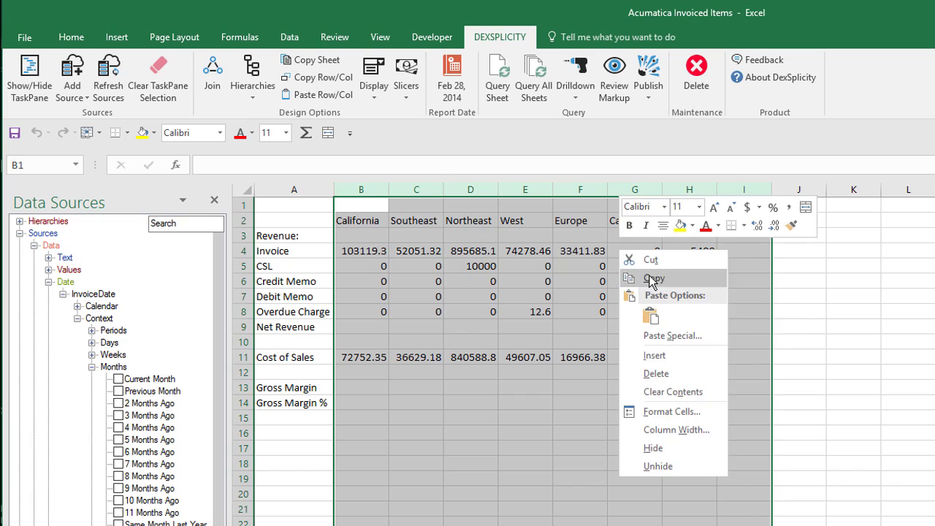
pyautogui.click(660, 409)
pyautogui.click(519, 324)
pyautogui.click(676, 333)
pyautogui.click(675, 332)
pyautogui.click(661, 345)
pyautogui.click(643, 359)
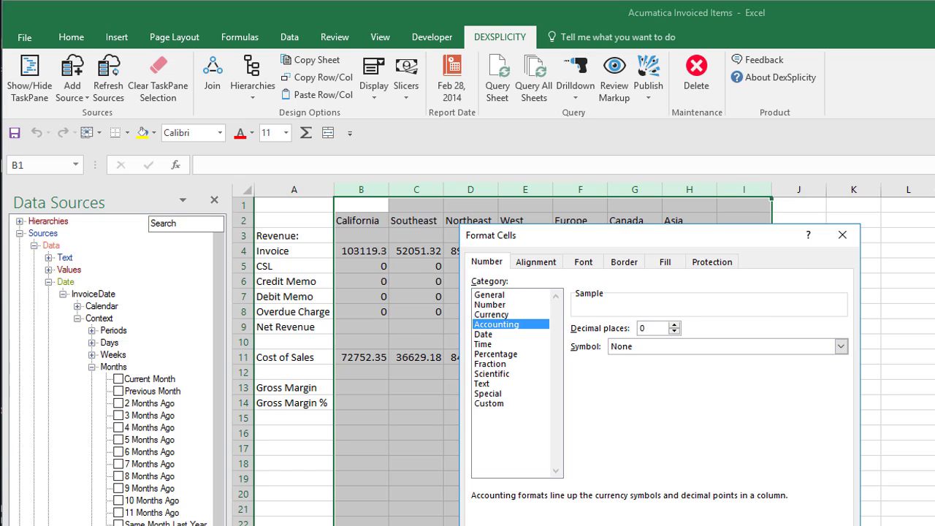
pyautogui.press('Return')
# Step: Add a "Total" heading in I2 and sum each revenue row across the regions in I4:I8
pyautogui.click(746, 221)
pyautogui.write('Total')
pyautogui.click(749, 256)
pyautogui.hotkey('alt', '=')
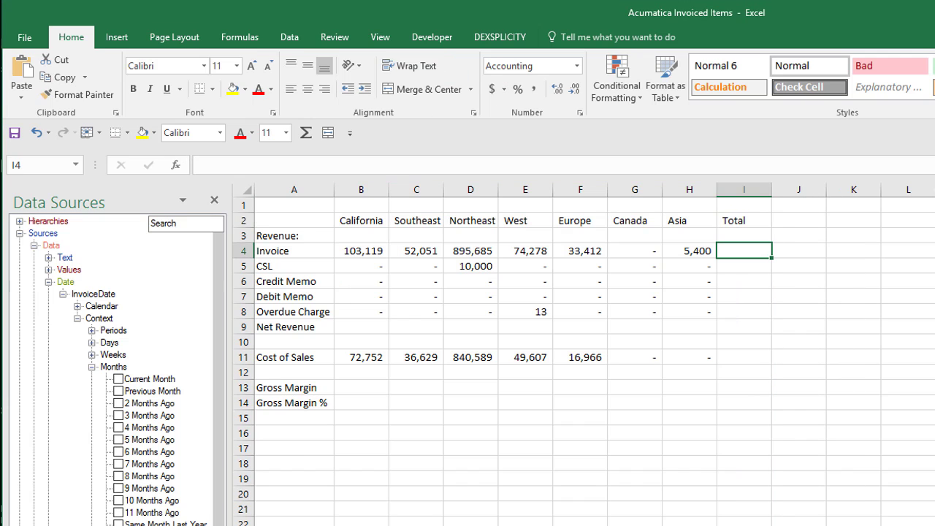
pyautogui.hotkey('ctrl', 'Return')
pyautogui.moveTo(781, 256); pyautogui.dragTo(778, 318)
# Step: Sum the revenue rows for Net Revenue in B9 and fill the formula across to I9
pyautogui.click(378, 325)
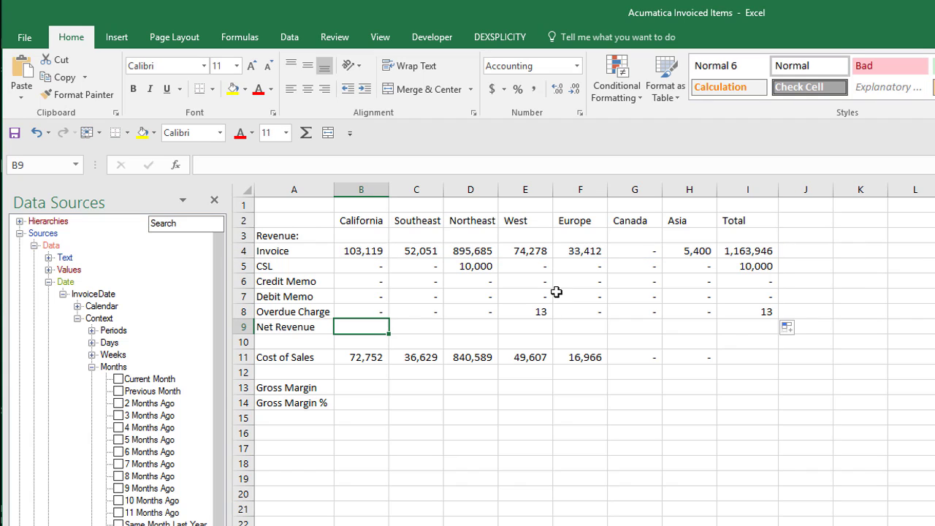
pyautogui.hotkey('alt', '=')
pyautogui.press('Return')
pyautogui.moveTo(378, 326); pyautogui.dragTo(748, 329)
pyautogui.hotkey('ctrl', 'r')
# Step: Calculate California's Gross Margin in B13 as Net Revenue B9 minus Cost of Sales B11
pyautogui.click(361, 387)
pyautogui.write('=')
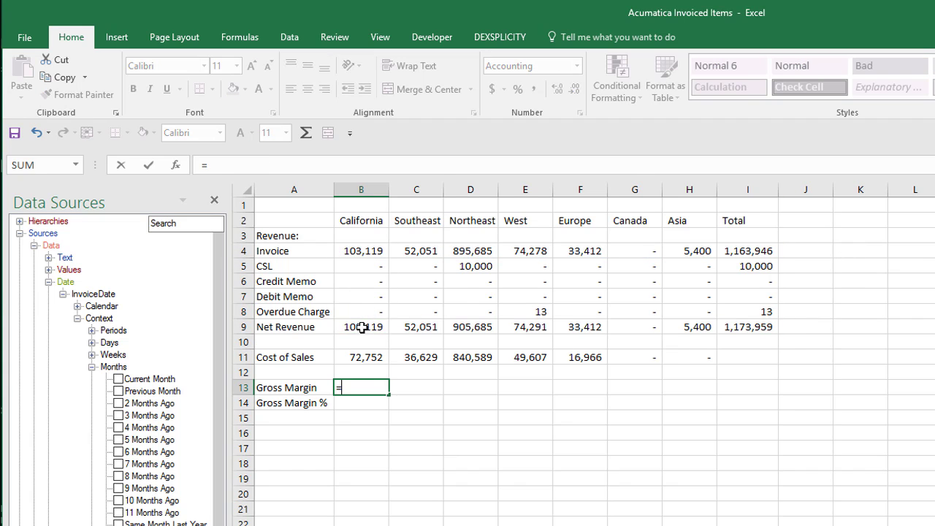
pyautogui.click(363, 327)
pyautogui.write('-')
pyautogui.click(359, 357)
pyautogui.press('Return')
# Step: Enter the Gross Margin % formula =B13/B9 in B14
pyautogui.write('=')
pyautogui.click(361, 388)
pyautogui.write('/')
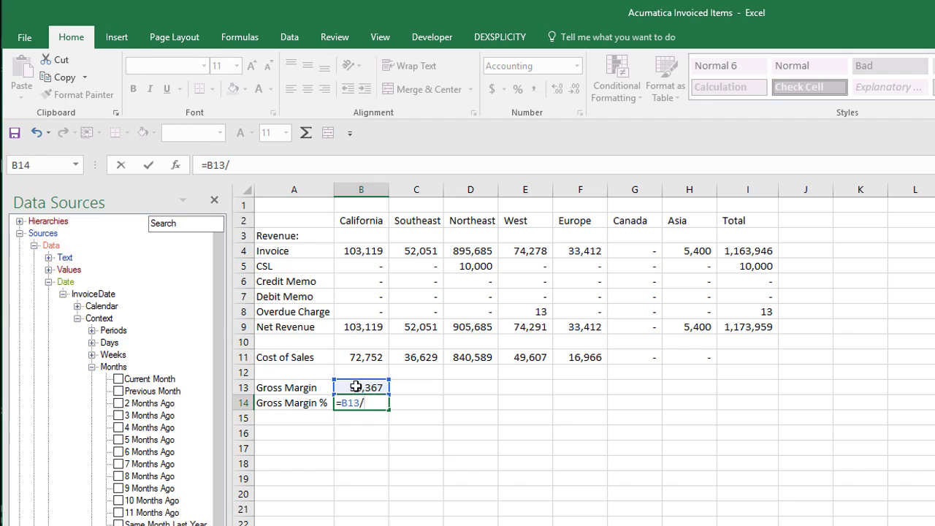
pyautogui.click(363, 326)
pyautogui.hotkey('ctrl', 'Return')
# Step: Guard the B14 formula against division by zero by changing it to =IF(B9=0,0,B13/B9)
pyautogui.click(207, 165)
pyautogui.write('if(B9=0,')
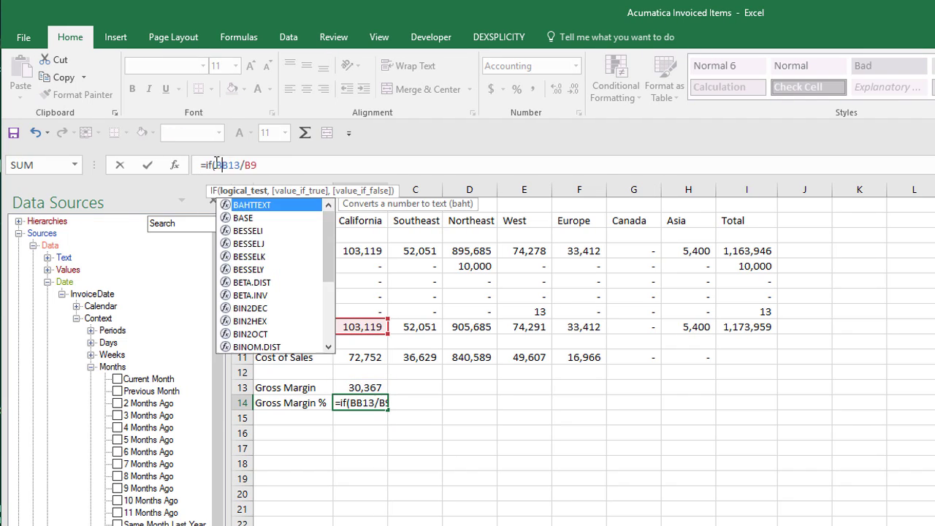
pyautogui.write('0,')
pyautogui.click(296, 166)
pyautogui.write(')')
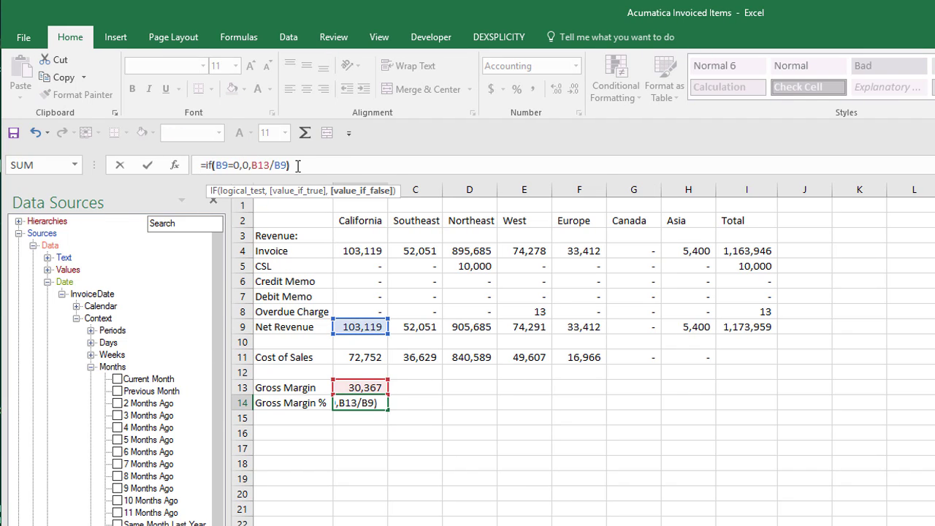
pyautogui.hotkey('ctrl', 'Return')
# Step: Format B14 as a percentage with one decimal place and fill B13:B14 across to column I
pyautogui.rightClick(358, 401)
pyautogui.click(278, 450)
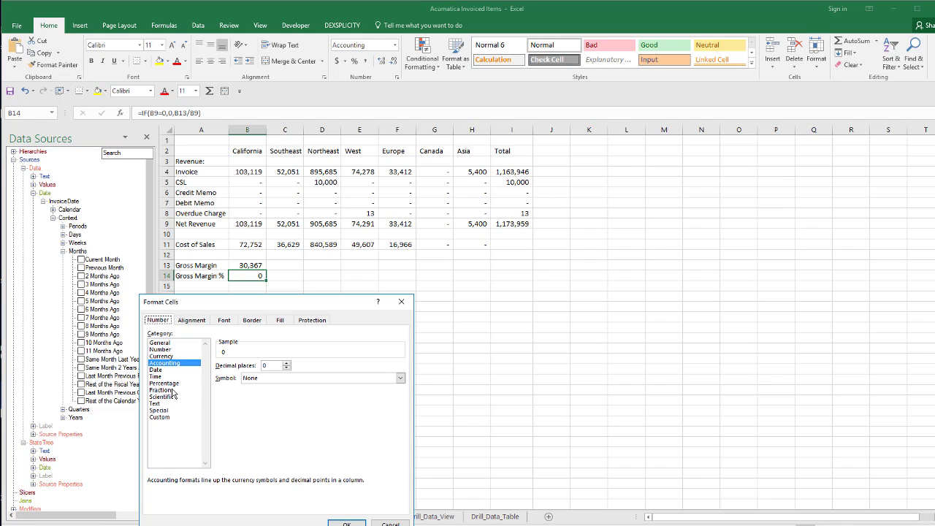
pyautogui.click(174, 389)
pyautogui.click(286, 369)
pyautogui.press('Return')
pyautogui.moveTo(354, 380); pyautogui.dragTo(763, 402)
pyautogui.click(691, 350)
# Step: Copy the row total formula from I5 into I11 to total the Cost of Sales
pyautogui.click(745, 266)
pyautogui.hotkey('ctrl', 'c')
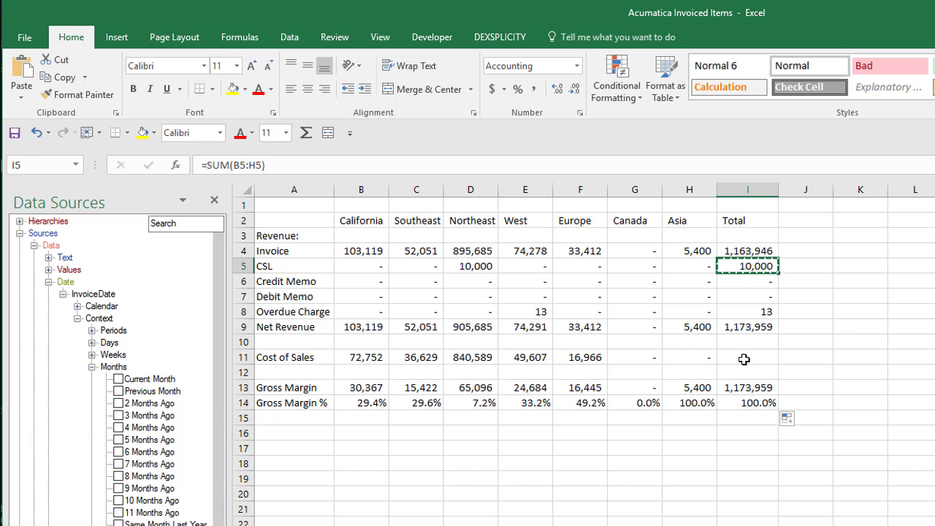
pyautogui.click(745, 357)
pyautogui.hotkey('ctrl', 'v')
# Step: Add border lines to the Net Revenue amounts in B9:I9 and the Gross Margin amounts in B13:I13
pyautogui.moveTo(351, 327); pyautogui.dragTo(746, 327)
pyautogui.click(212, 88)
pyautogui.click(219, 122)
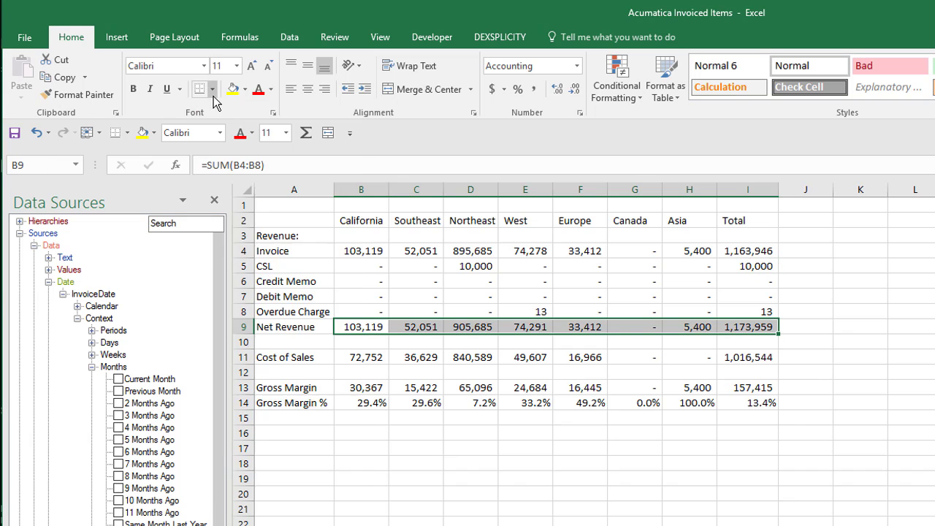
pyautogui.moveTo(361, 388); pyautogui.dragTo(770, 388)
pyautogui.click(212, 88)
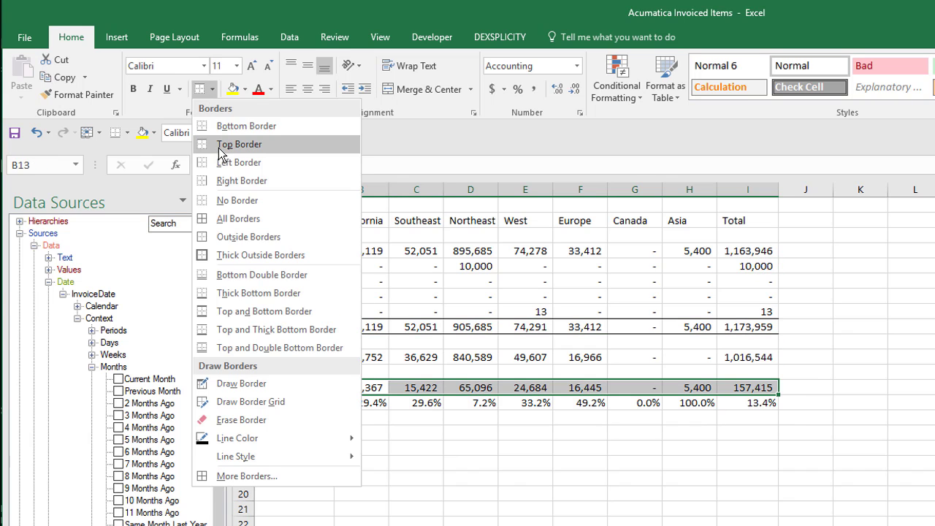
pyautogui.click(219, 142)
pyautogui.click(361, 494)
# Step: Make the column headings in row 2 bold, underlined and centered
pyautogui.click(243, 221)
pyautogui.click(133, 89)
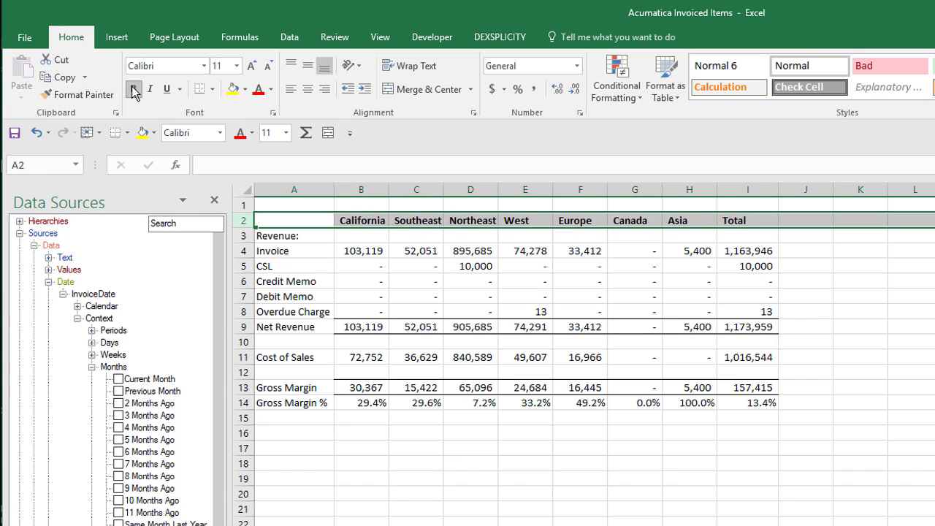
pyautogui.click(166, 89)
pyautogui.click(308, 95)
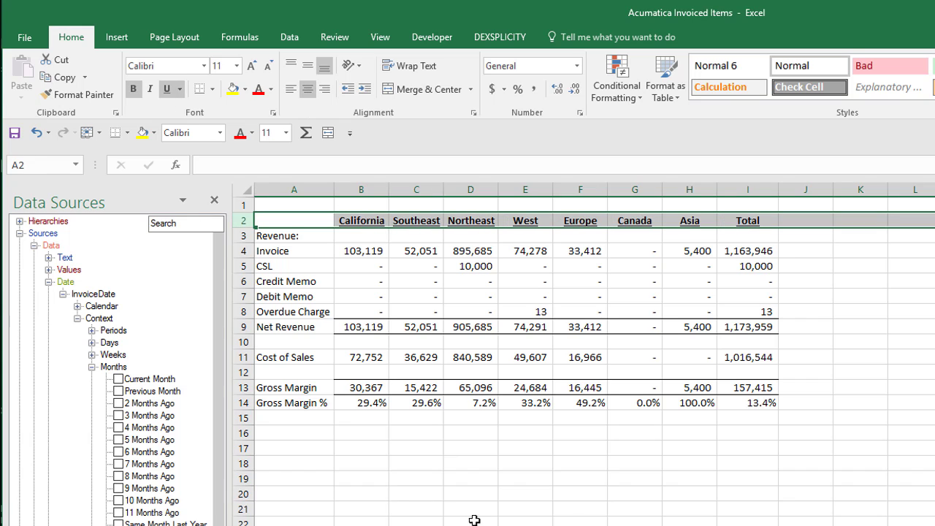
# Step: Make the row labels Revenue, Net Revenue, Gross Margin and Gross Margin % in column A bold
pyautogui.click(290, 235)
pyautogui.keyDown('ctrl'); pyautogui.click(292, 326); pyautogui.keyUp('ctrl')
pyautogui.keyDown('ctrl'); pyautogui.click(288, 388); pyautogui.keyUp('ctrl')
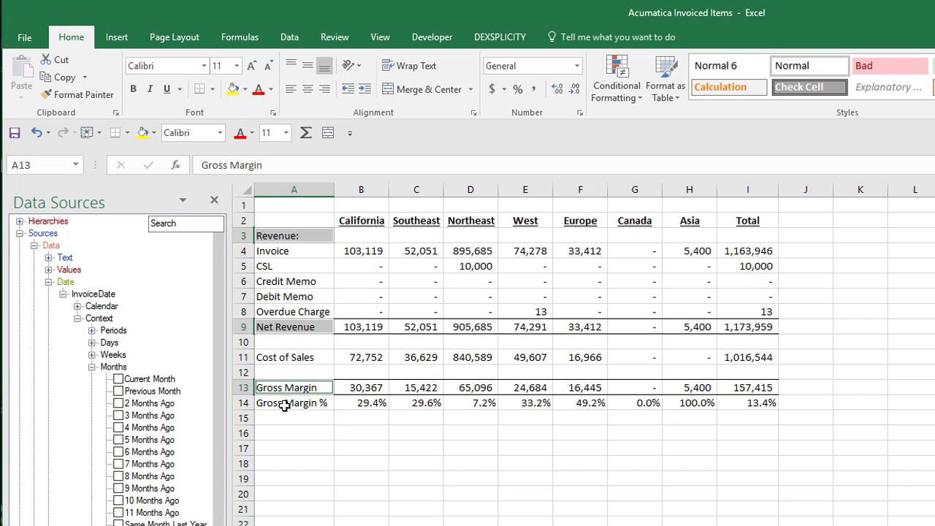
pyautogui.keyDown('ctrl'); pyautogui.click(284, 406); pyautogui.keyUp('ctrl')
pyautogui.click(133, 88)
# Step: Apply blue gradient data bars to the regional Invoice amounts in B4:H4 with conditional formatting
pyautogui.moveTo(361, 251); pyautogui.dragTo(700, 251)
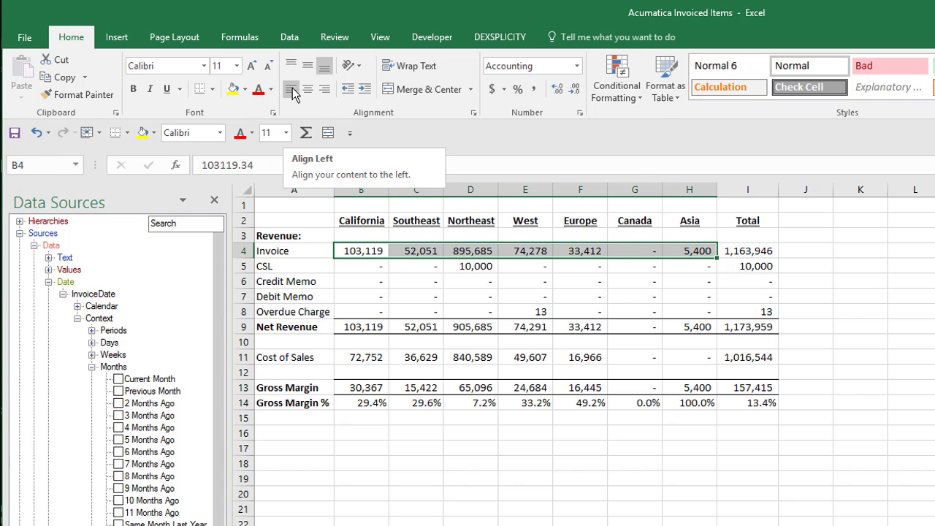
pyautogui.click(617, 86)
pyautogui.click(760, 281)
# Step: Apply the three circled symbols icon set to the Gross Margin % values in B14:I14
pyautogui.moveTo(361, 402); pyautogui.dragTo(748, 403)
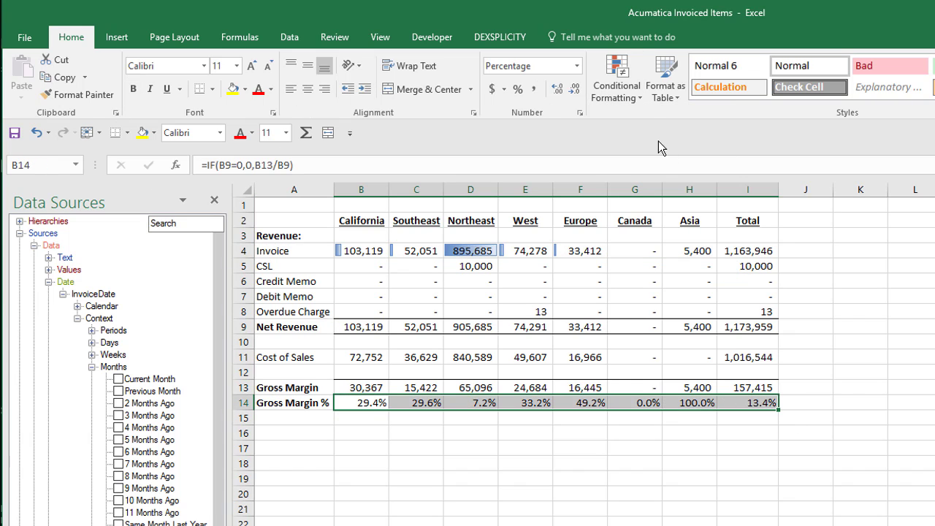
pyautogui.click(618, 87)
pyautogui.moveTo(702, 253)
pyautogui.click(782, 440)
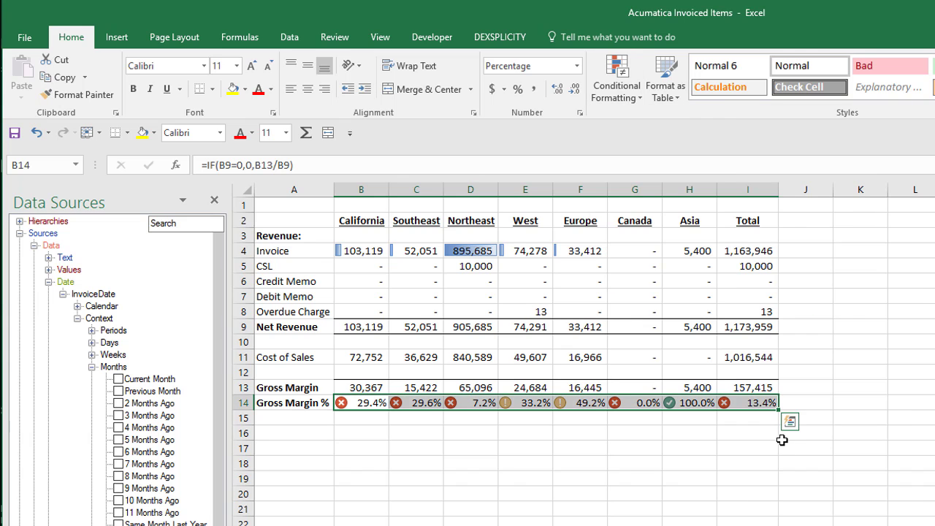
# Step: Edit the icon set rule on B14:I14 so the green check starts at 30 percent, lower the yellow threshold and apply it
pyautogui.click(639, 97)
pyautogui.click(634, 378)
pyautogui.doubleClick(454, 342)
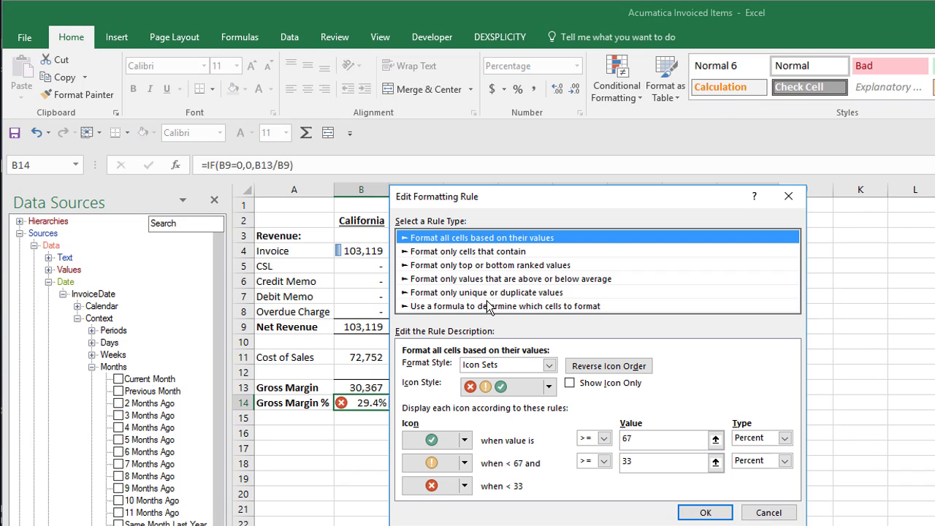
pyautogui.click(621, 439)
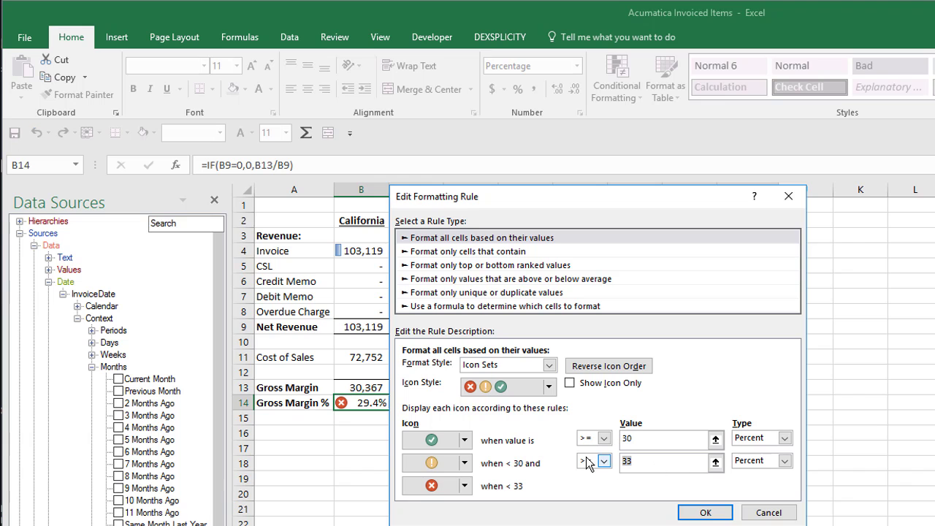
pyautogui.click(706, 512)
pyautogui.moveTo(686, 250); pyautogui.dragTo(671, 95)
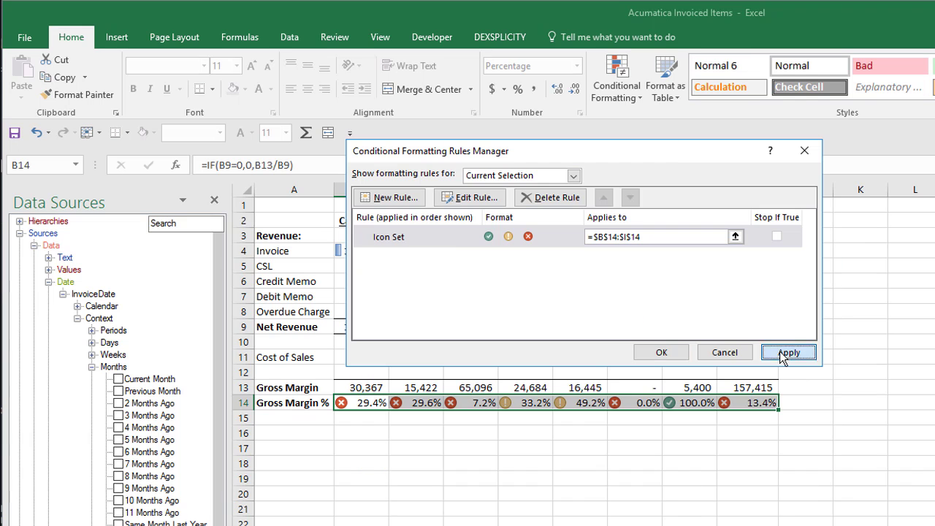
pyautogui.click(789, 350)
pyautogui.click(657, 350)
# Step: Insert three blank rows above the region headings in row 2
pyautogui.moveTo(244, 220); pyautogui.dragTo(244, 250)
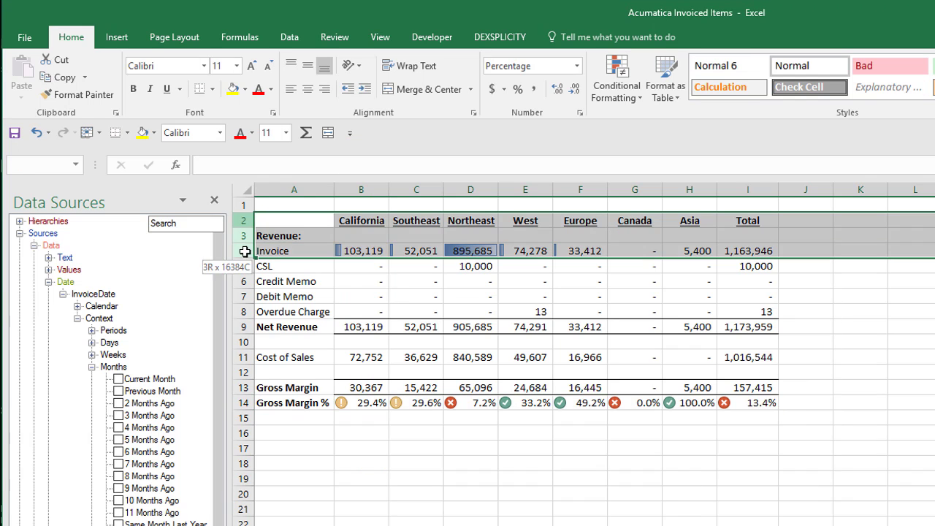
pyautogui.rightClick(244, 251)
pyautogui.click(297, 357)
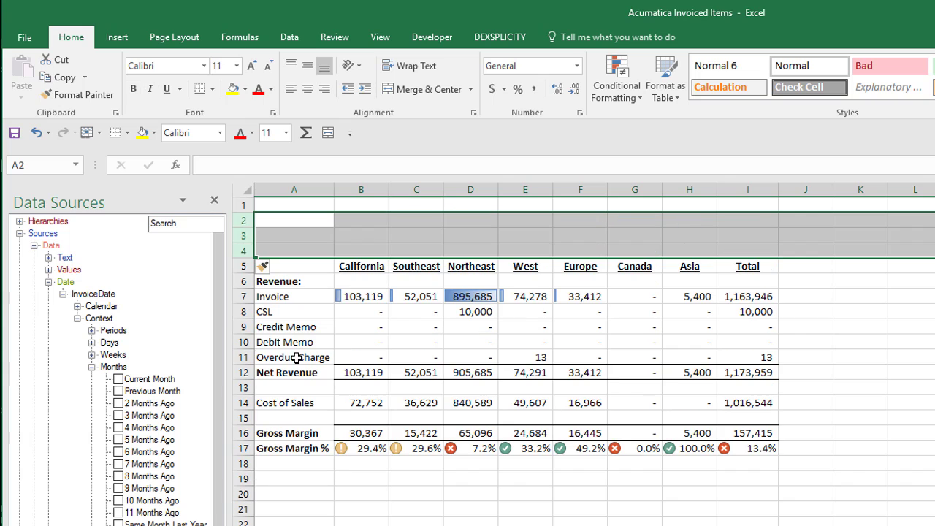
# Step: Apply the InvoiceDate Current Month context to cell B4 at the cell level
pyautogui.click(360, 250)
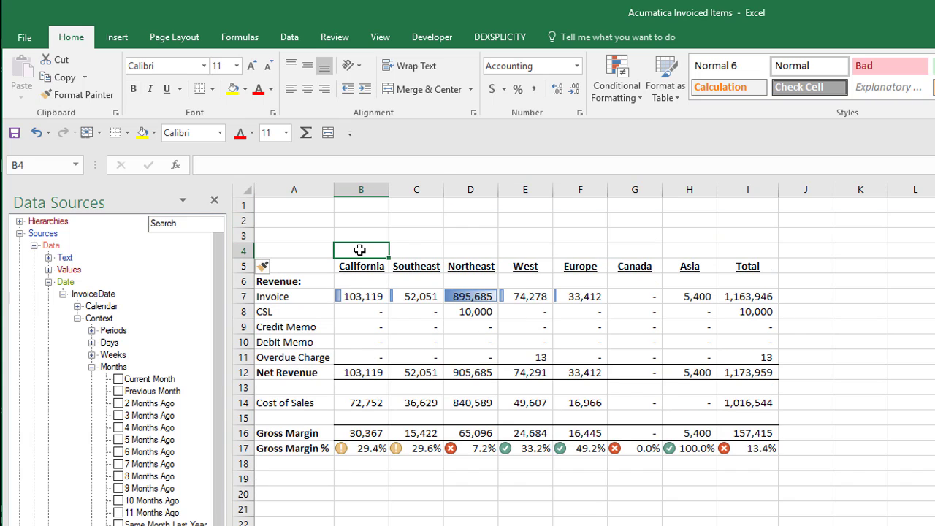
pyautogui.click(119, 379)
pyautogui.moveTo(141, 383); pyautogui.dragTo(368, 252)
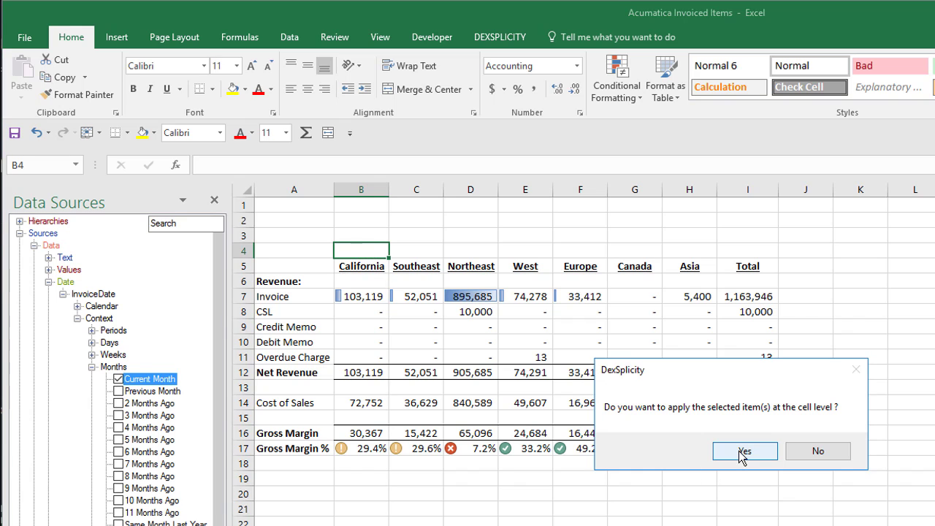
pyautogui.click(744, 454)
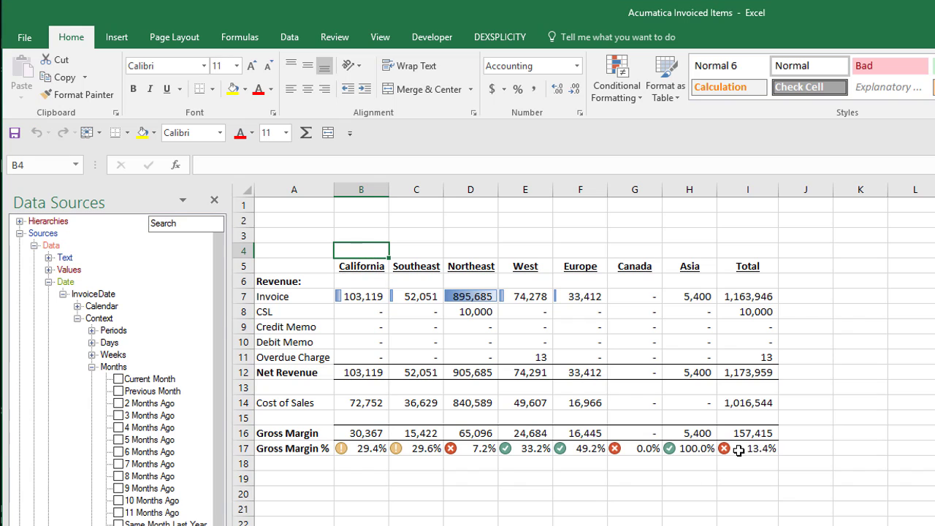
# Step: Add the InvoiceDate date label to cell B4 at the cell level and query the sheet
pyautogui.click(48, 282)
pyautogui.click(48, 294)
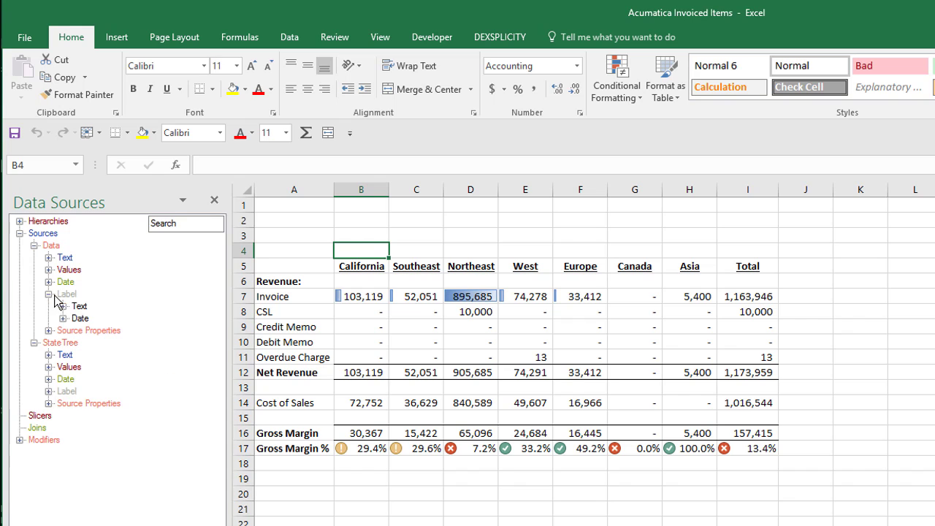
pyautogui.click(63, 320)
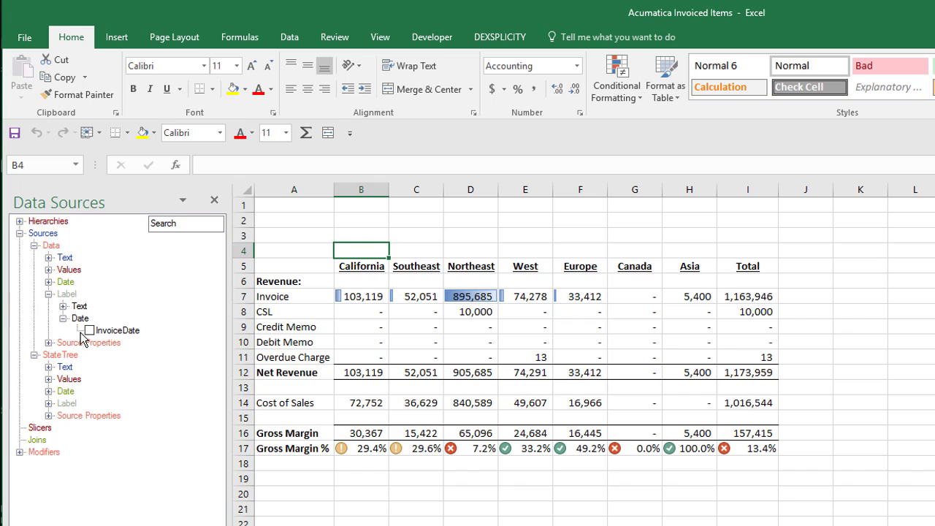
pyautogui.click(90, 331)
pyautogui.moveTo(106, 337); pyautogui.dragTo(351, 251)
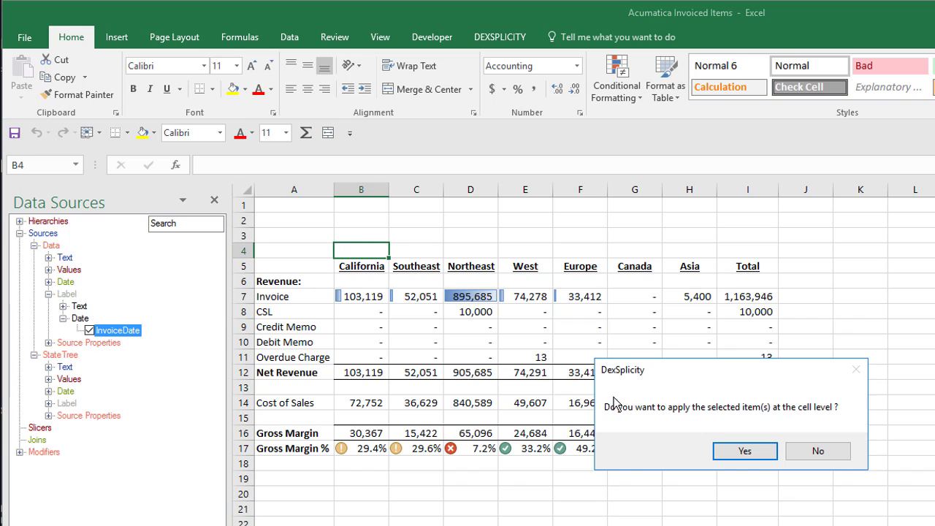
pyautogui.click(735, 451)
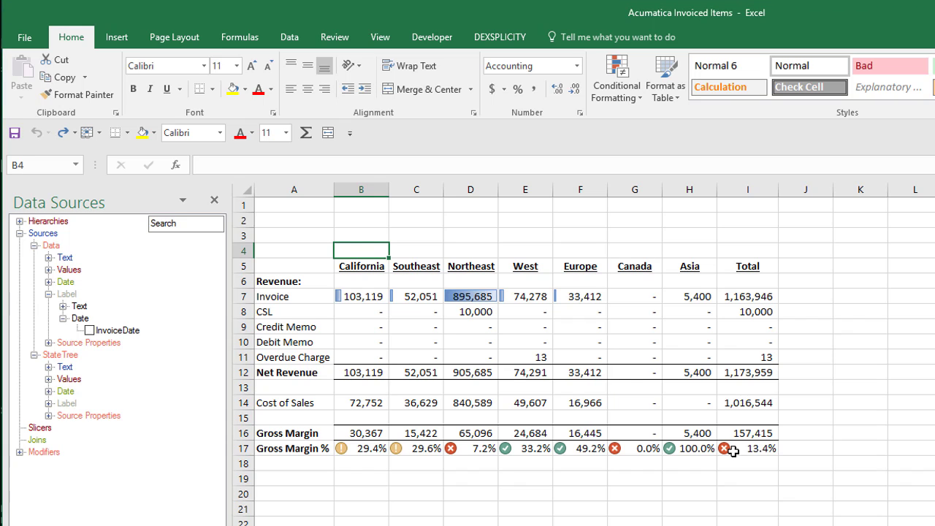
pyautogui.click(484, 38)
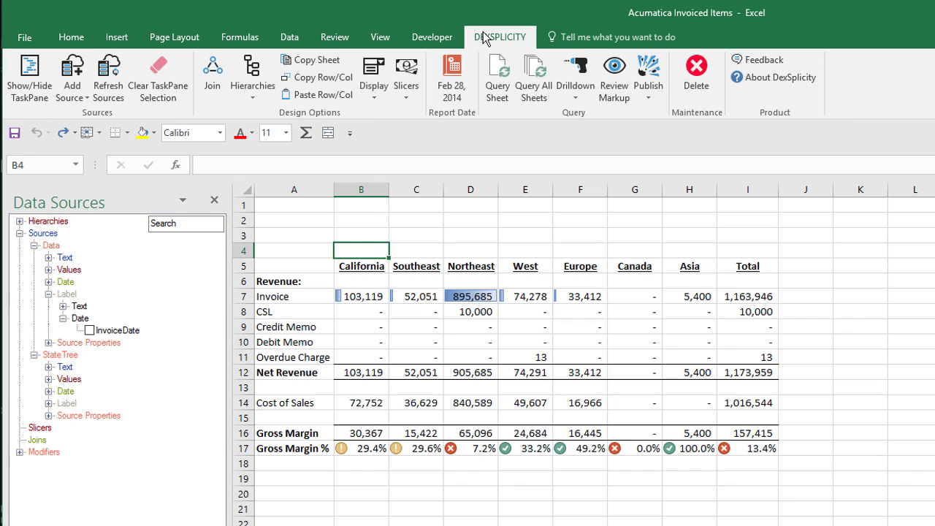
pyautogui.click(500, 91)
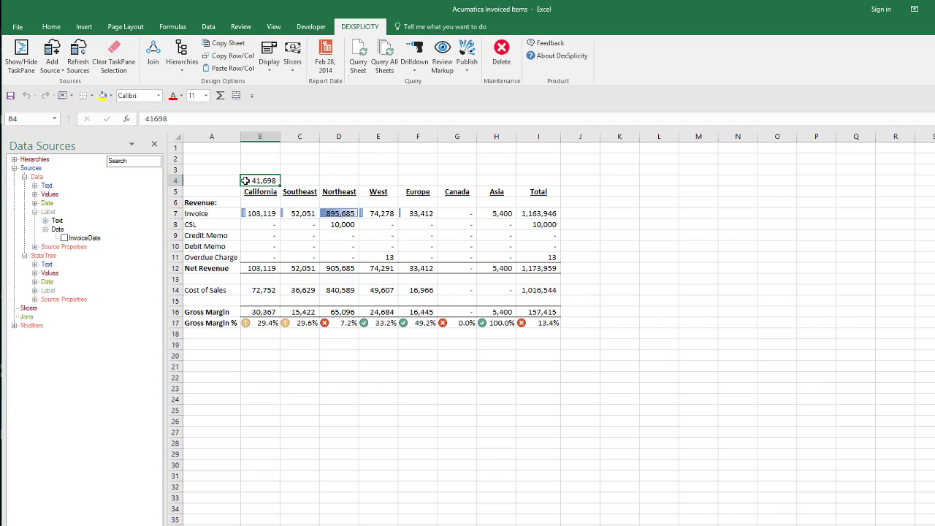
# Step: Format cell B4 as a long date in the style March 14, 2012
pyautogui.rightClick(341, 252)
pyautogui.click(292, 368)
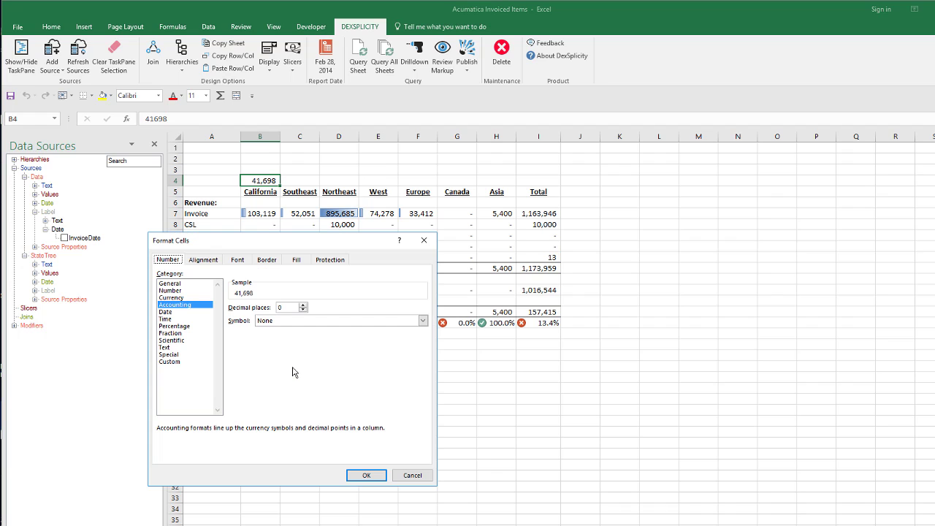
pyautogui.click(179, 312)
pyautogui.scroll(-2, 422, 334)
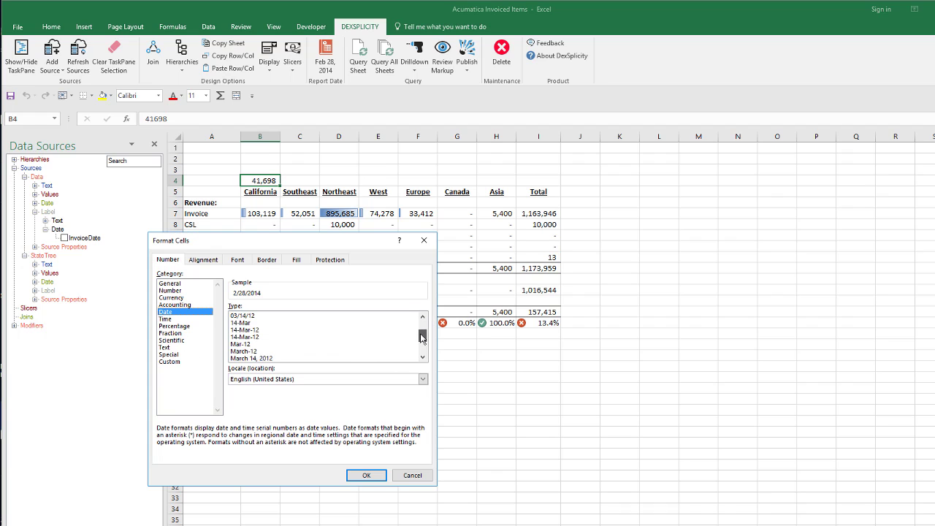
pyautogui.click(252, 337)
pyautogui.click(363, 475)
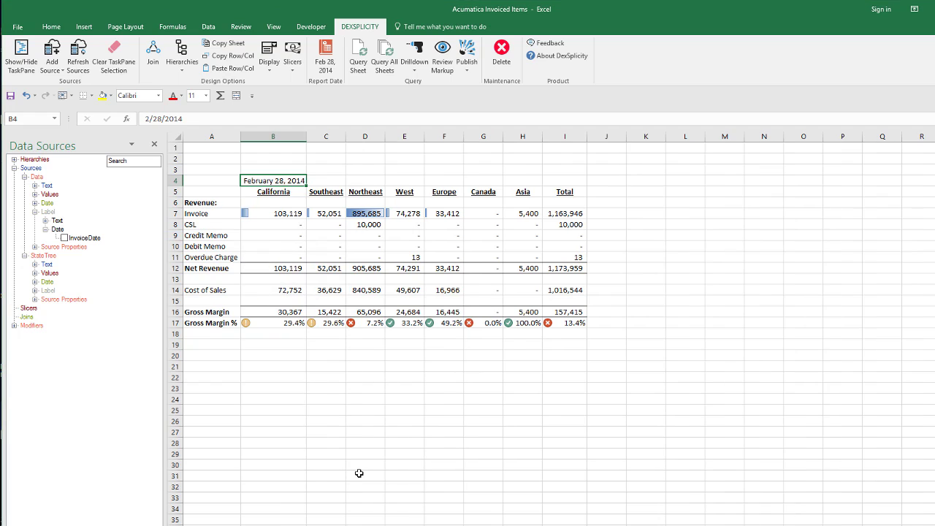
# Step: Add a Monthly line in row 5 below the date, and merge and center both lines across columns B to I
pyautogui.click(51, 26)
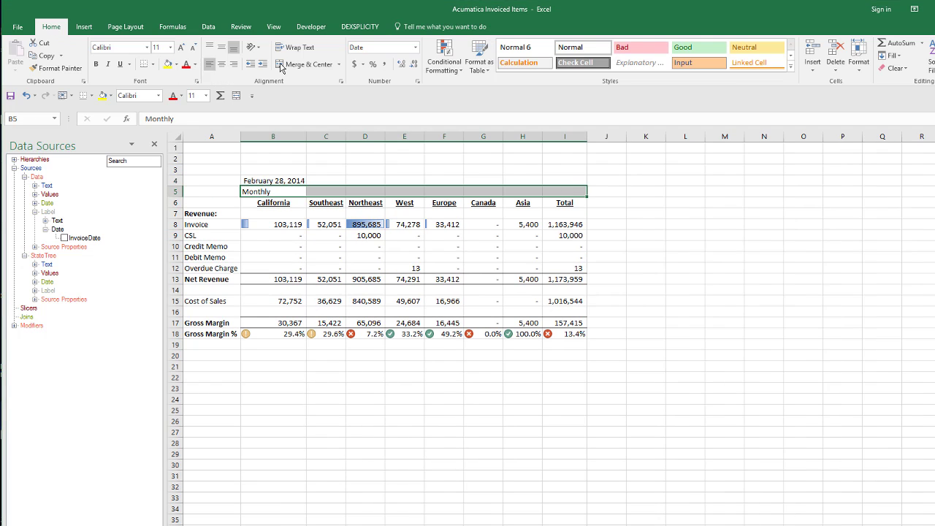
pyautogui.moveTo(273, 180); pyautogui.dragTo(564, 180)
pyautogui.click(289, 64)
# Step: Enter Gross Margin By Region in B3 and Acumatica InvoiceItems Odata in B2, merging and centering both across columns B to I
pyautogui.click(273, 169)
pyautogui.write('Gross Margin By Region')
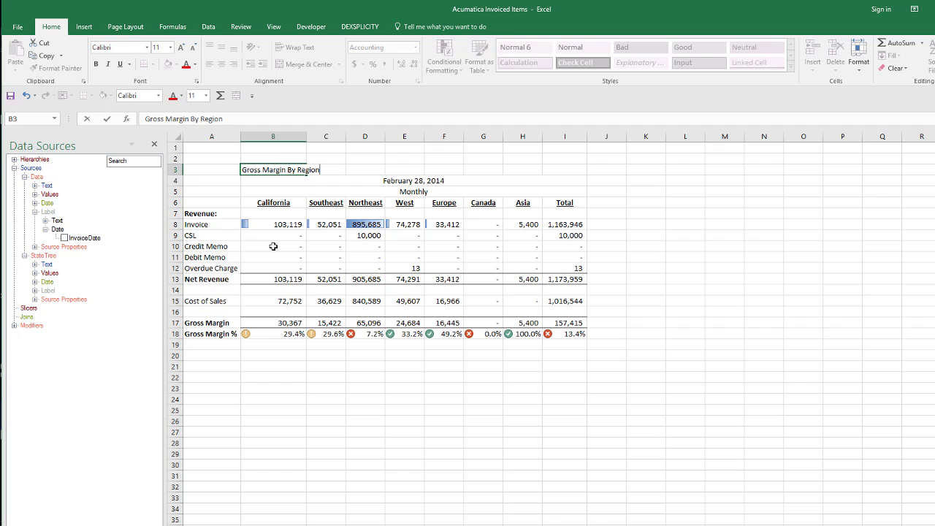
pyautogui.click(279, 158)
pyautogui.write('Acumatica InvoiceItems Odata')
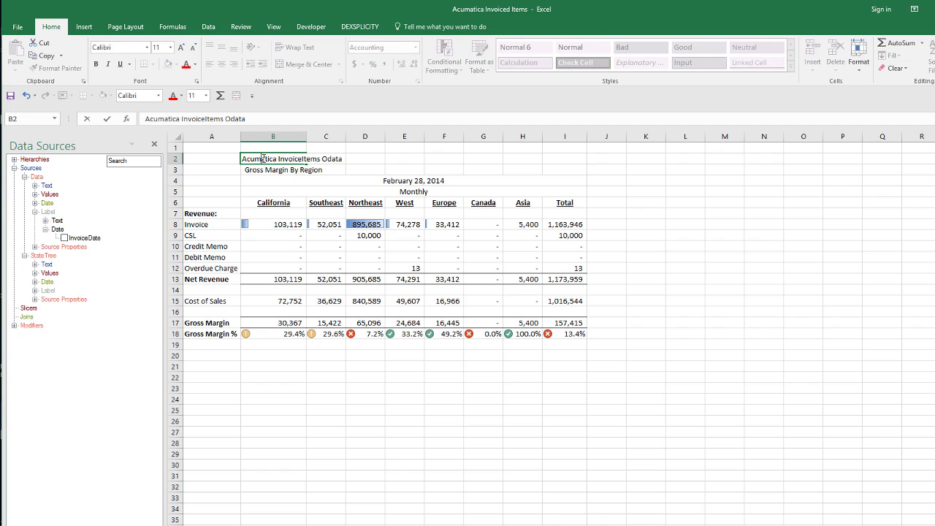
pyautogui.moveTo(278, 158); pyautogui.dragTo(565, 159)
pyautogui.press('F4')
# Step: Make the four title lines in B2:I5 bold at size 14 and fill the Monthly line yellow
pyautogui.moveTo(413, 192); pyautogui.dragTo(273, 147)
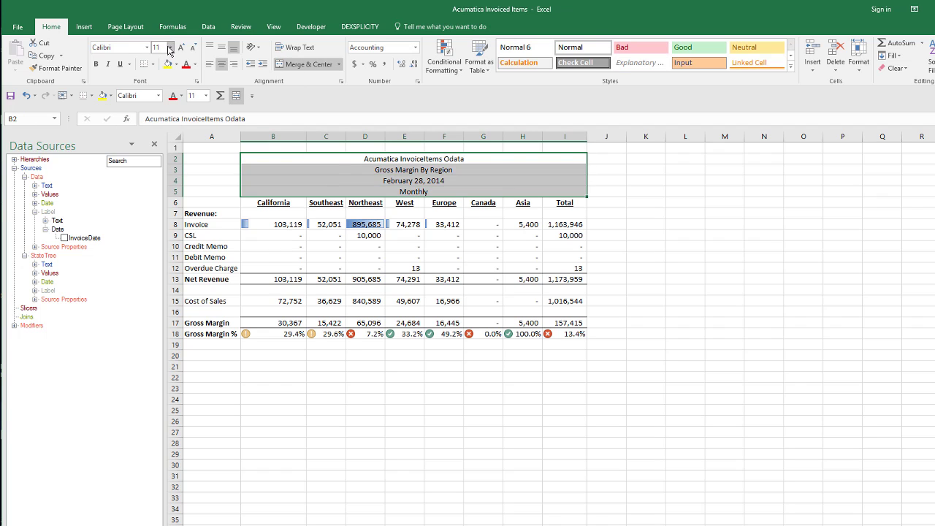
pyautogui.hotkey('ctrl', 'b')
pyautogui.hotkey('ctrl', 'shift', '.')
pyautogui.hotkey('ctrl', 'shift', '.')
pyautogui.click(103, 95)
# Step: Delete the empty row above the titles and insert the logo picture, resized to fit within A1:A3
pyautogui.rightClick(175, 147)
pyautogui.click(208, 292)
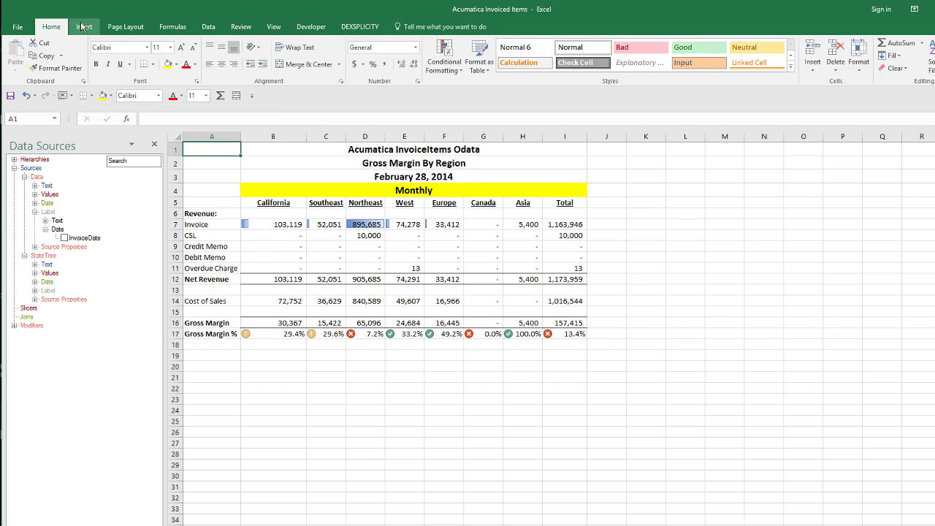
pyautogui.click(84, 26)
pyautogui.click(117, 55)
pyautogui.doubleClick(209, 230)
pyautogui.moveTo(349, 183); pyautogui.dragTo(233, 189)
# Step: Insert a 2-D pie chart of the Gross Margin amounts in B16:H16 by the regions in B5:H5
pyautogui.moveTo(440, 198); pyautogui.dragTo(520, 203)
pyautogui.moveTo(273, 322); pyautogui.dragTo(522, 322)
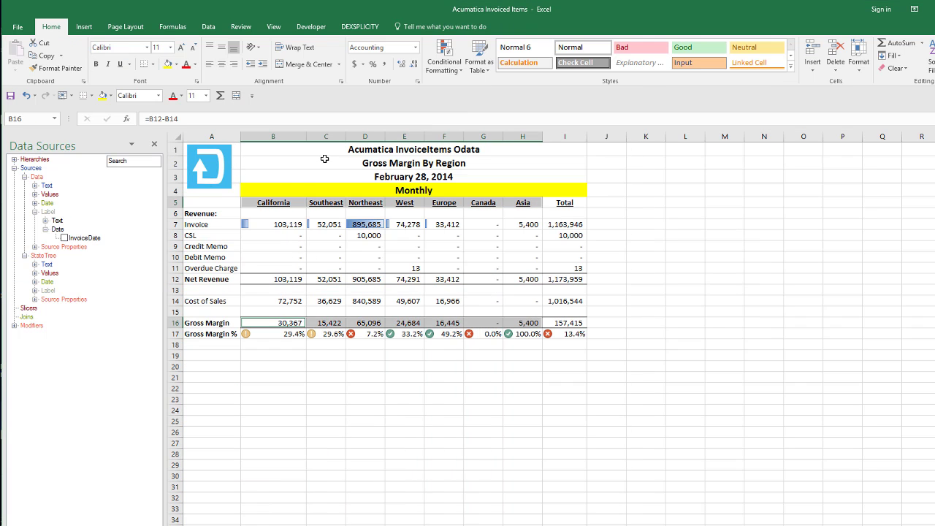
pyautogui.click(84, 27)
pyautogui.click(421, 71)
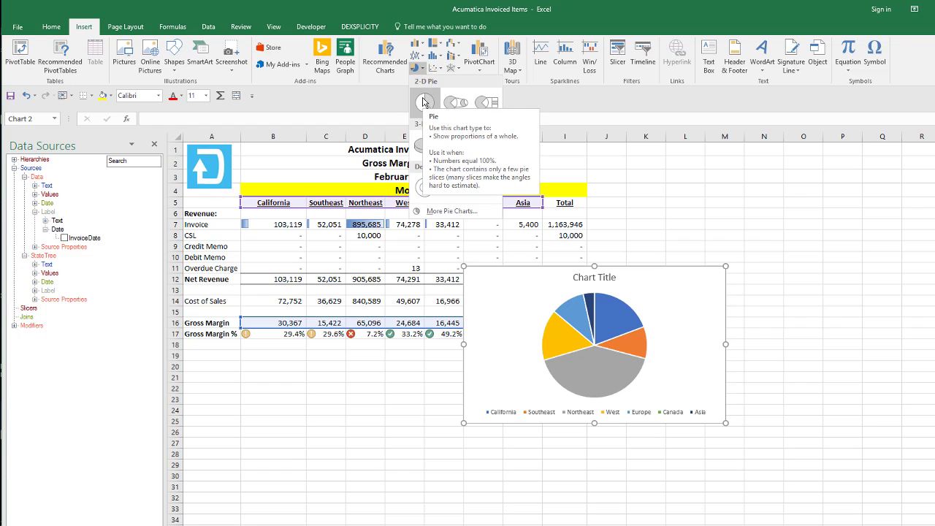
pyautogui.click(424, 103)
# Step: Give the pie chart a quick layout with percentage labels and a side legend, then move and shrink it beside the table
pyautogui.click(49, 55)
pyautogui.click(113, 121)
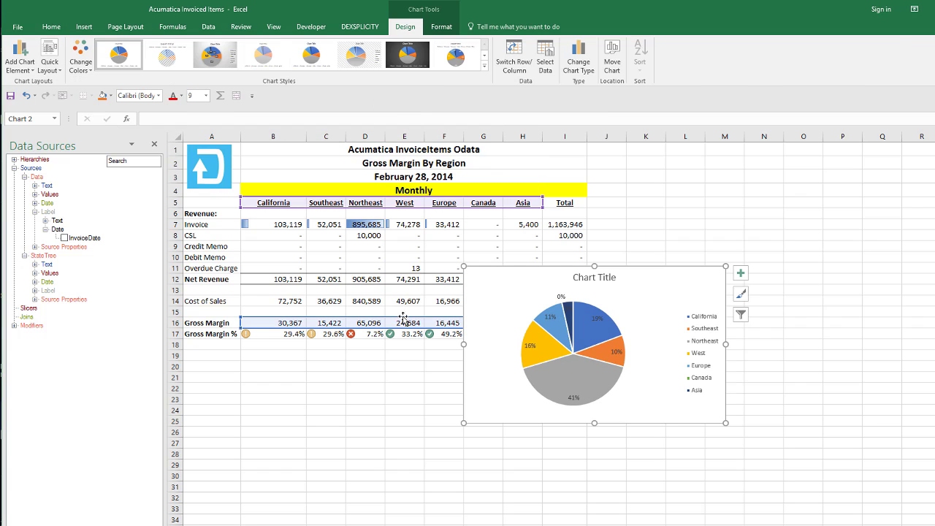
pyautogui.moveTo(494, 271); pyautogui.dragTo(627, 187)
pyautogui.moveTo(861, 341); pyautogui.dragTo(790, 335)
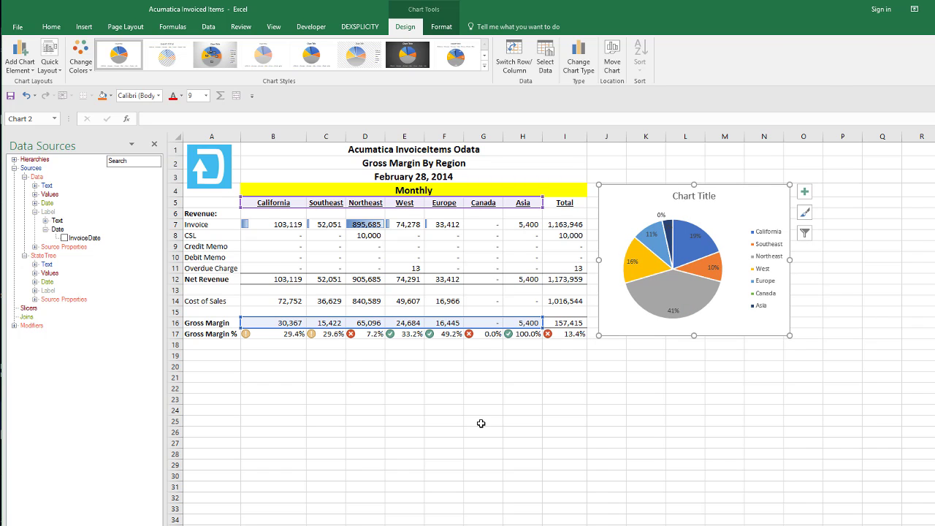
# Step: Copy report rows 4 to 17 with DexSplicity's row copy and paste them starting at row 19
pyautogui.moveTo(175, 190); pyautogui.dragTo(174, 333)
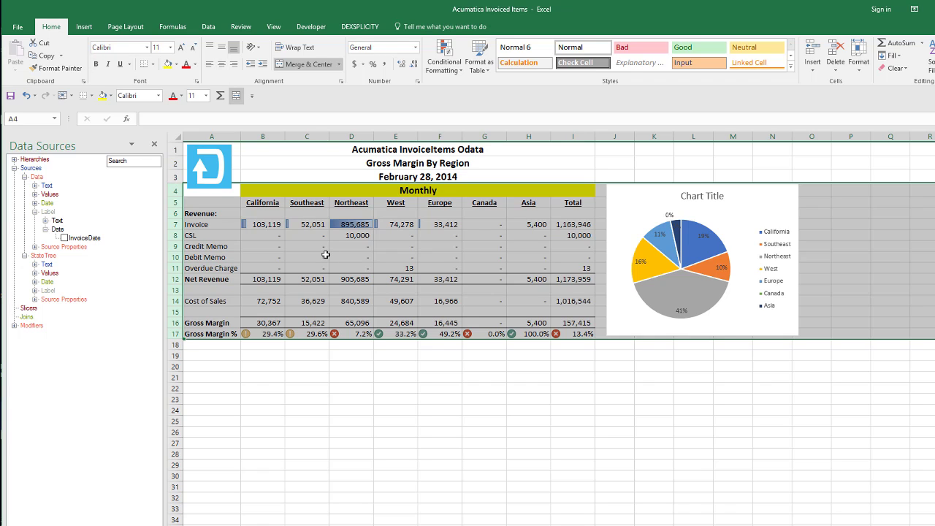
pyautogui.click(364, 28)
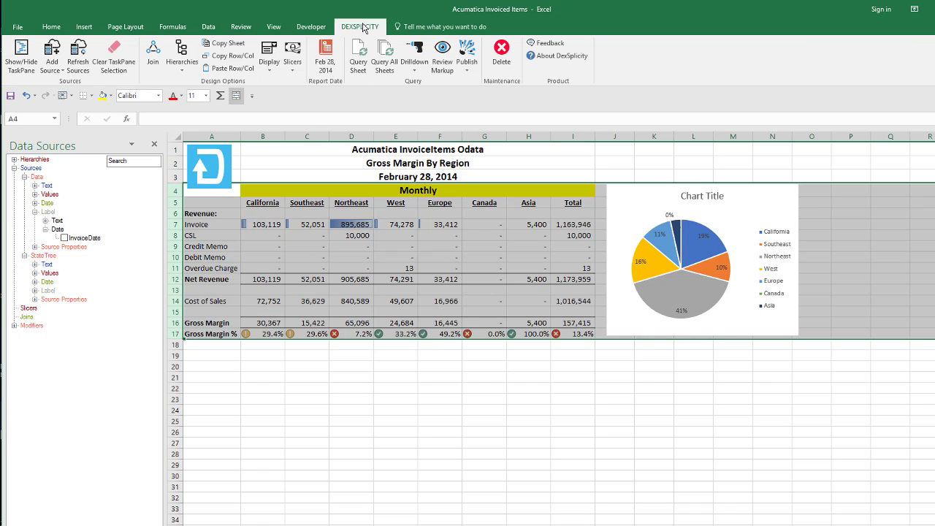
pyautogui.click(237, 62)
pyautogui.click(174, 355)
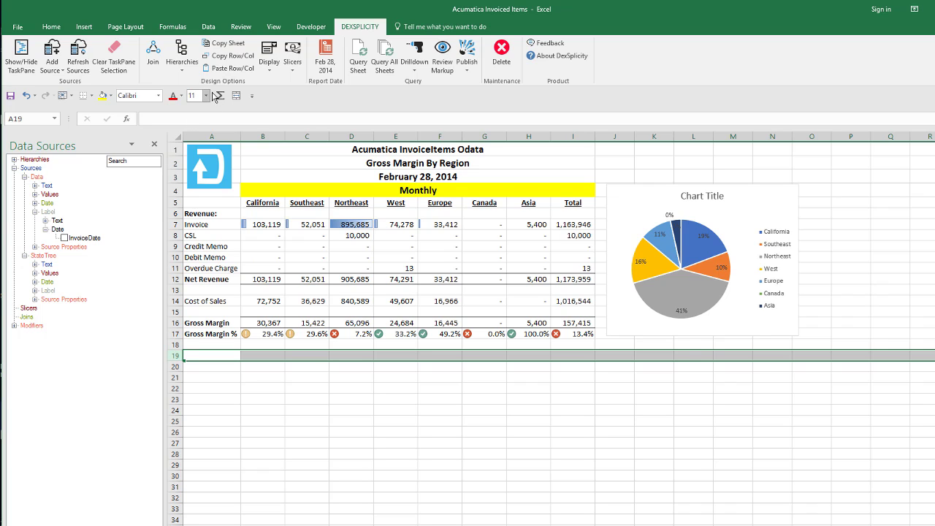
pyautogui.click(223, 68)
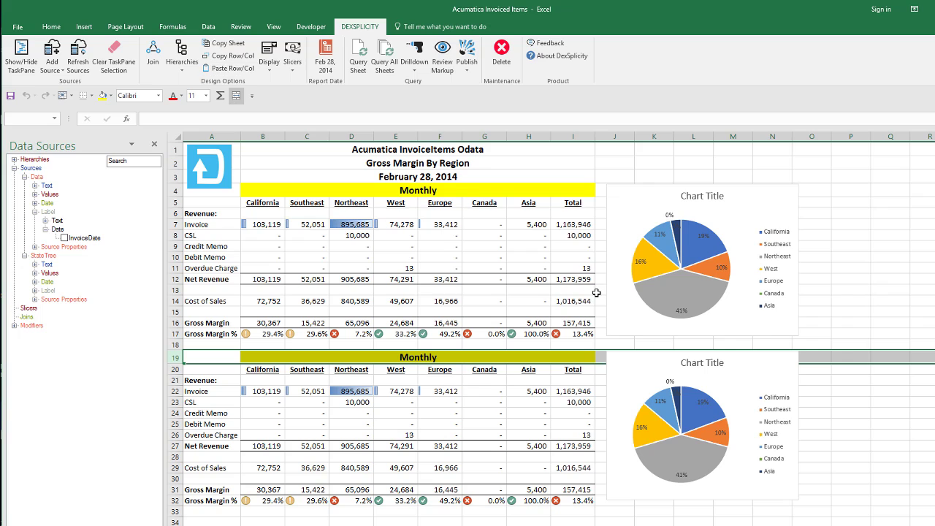
# Step: Change the heading of the copied section in row 19 to "Year To Date"
pyautogui.click(271, 355)
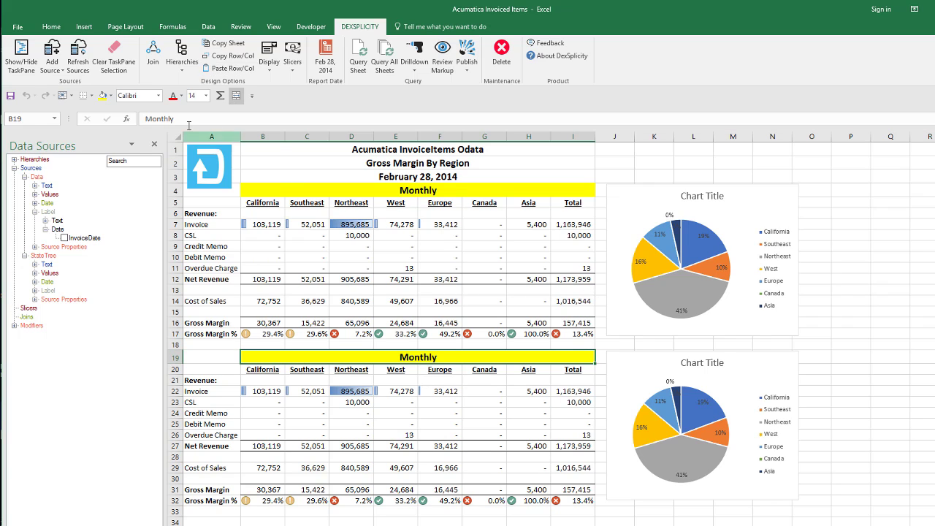
pyautogui.doubleClick(160, 118)
pyautogui.write('Ye')
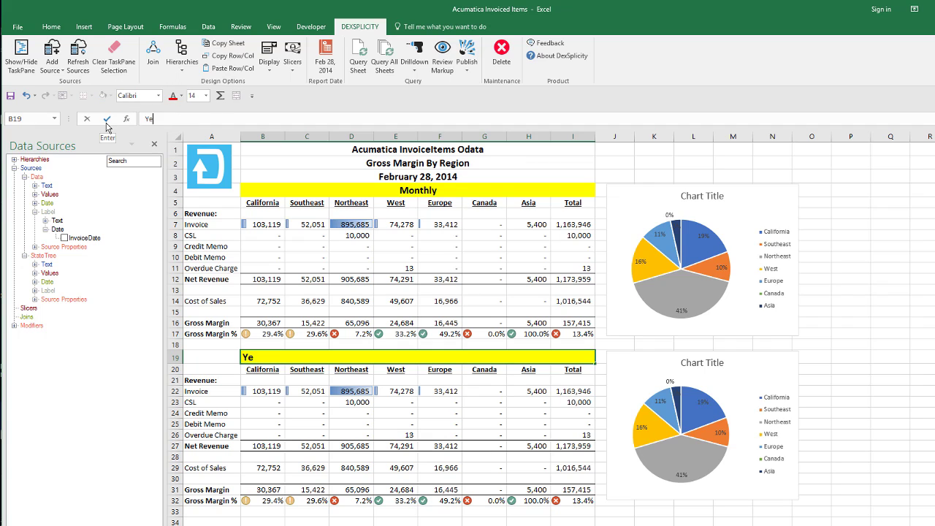
pyautogui.write('ar To Date')
pyautogui.press('Return')
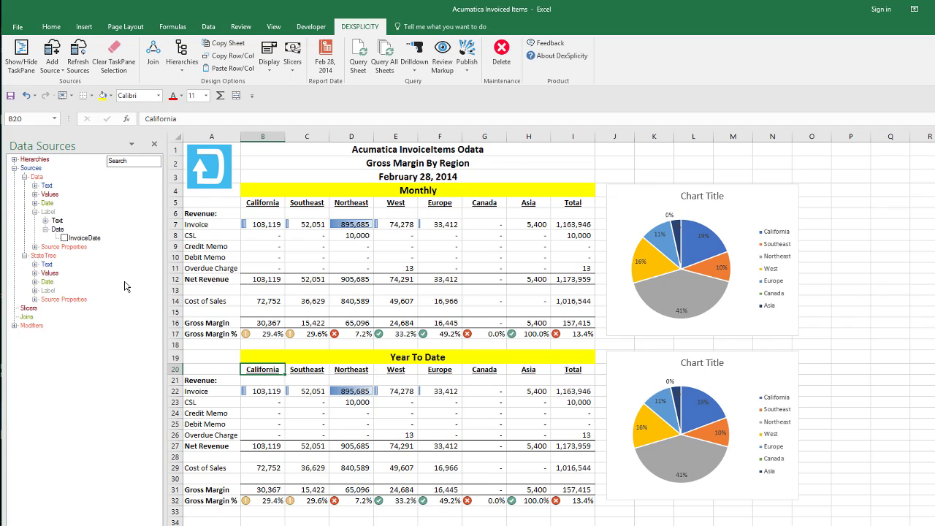
# Step: Apply InvoiceDate's Calendar Year To Date period to rows 22 to 26 and 29, replacing the existing values, and query the sheet
pyautogui.moveTo(174, 391); pyautogui.dragTo(175, 434)
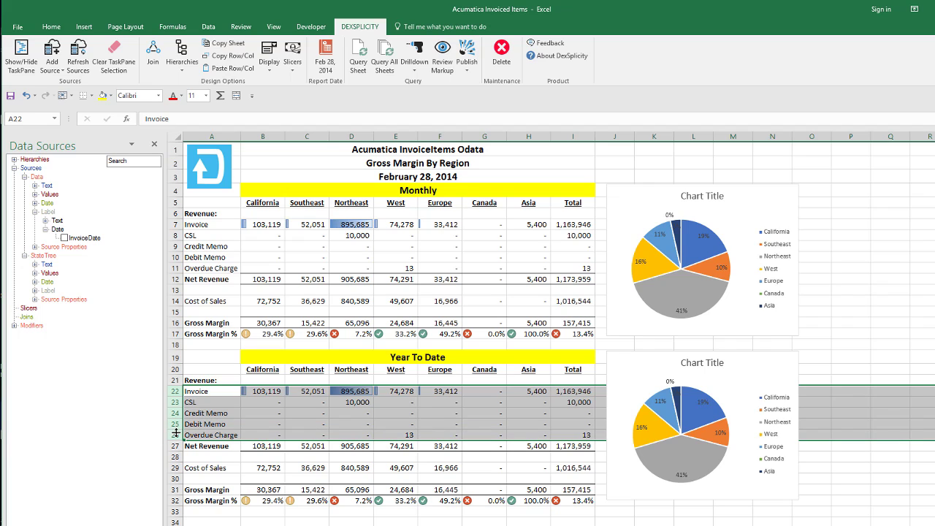
pyautogui.keyDown('ctrl'); pyautogui.click(174, 468); pyautogui.keyUp('ctrl')
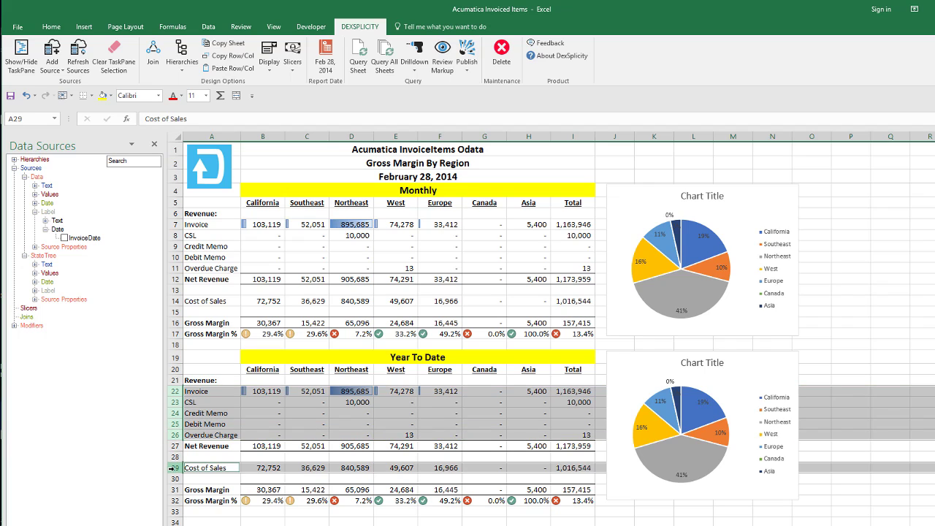
pyautogui.click(34, 212)
pyautogui.click(34, 204)
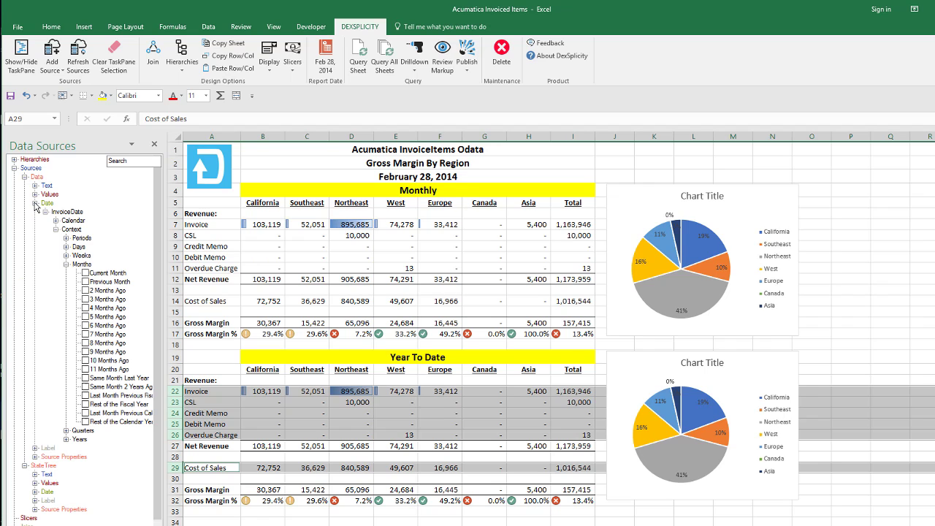
pyautogui.click(66, 264)
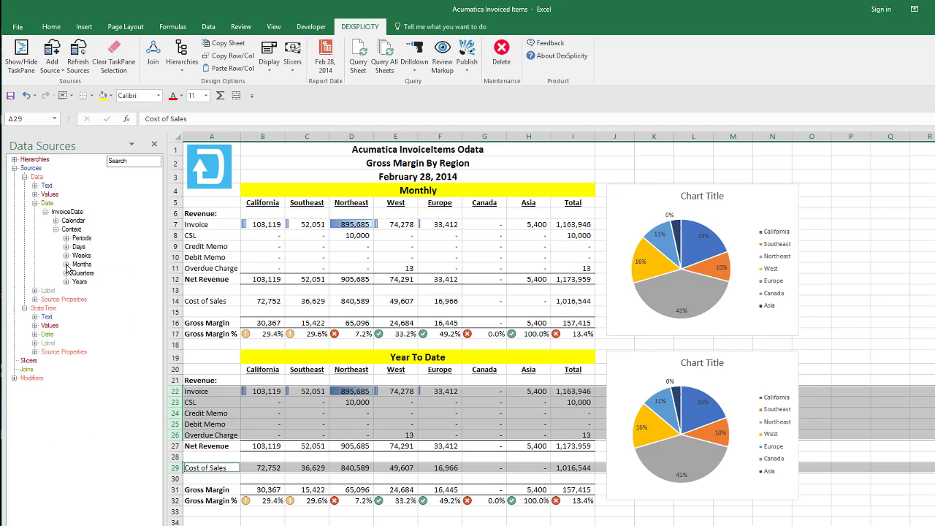
pyautogui.click(66, 238)
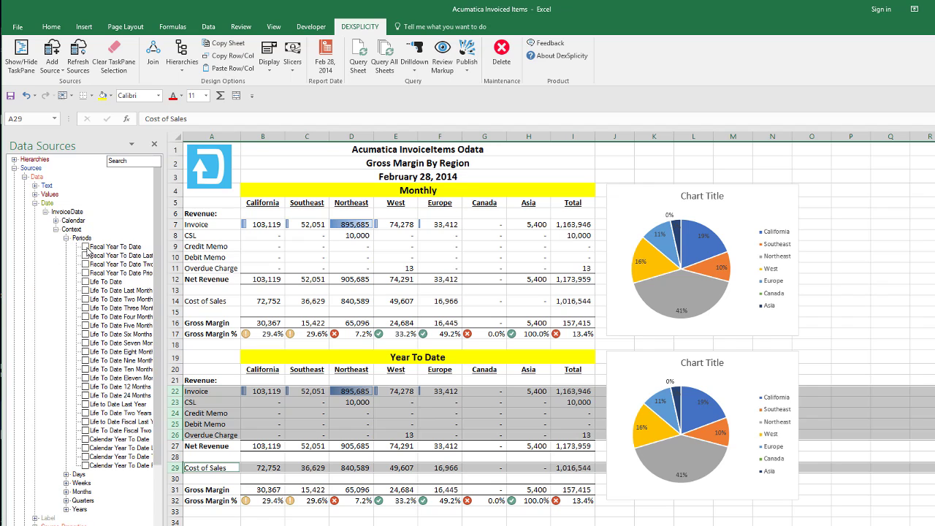
pyautogui.click(87, 441)
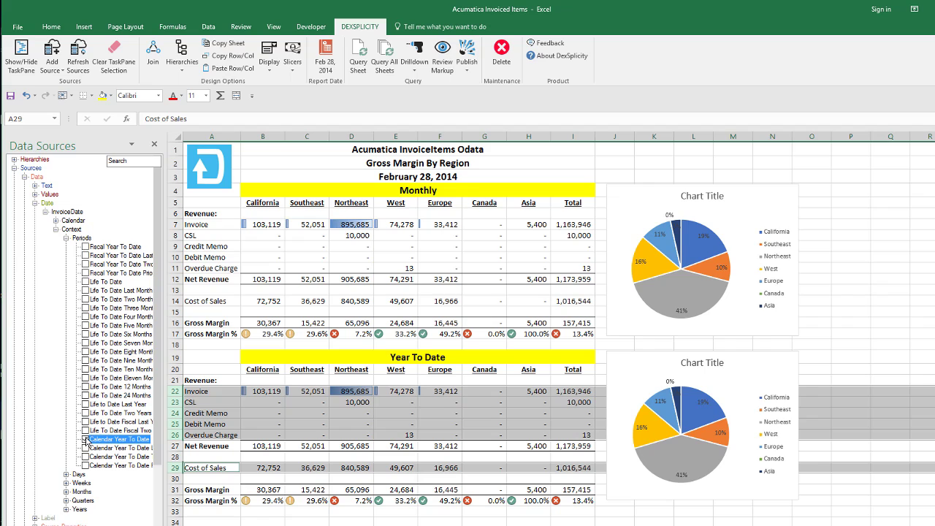
pyautogui.moveTo(108, 442); pyautogui.dragTo(230, 402)
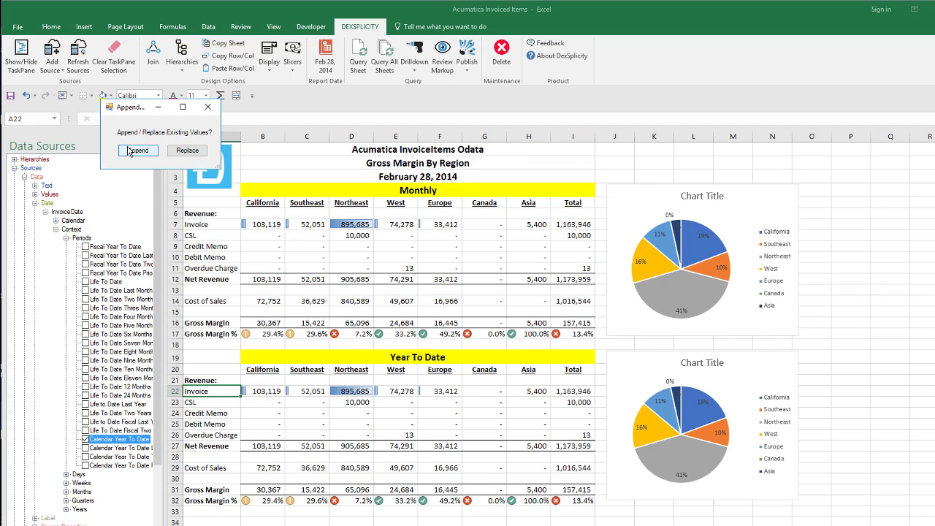
pyautogui.click(187, 150)
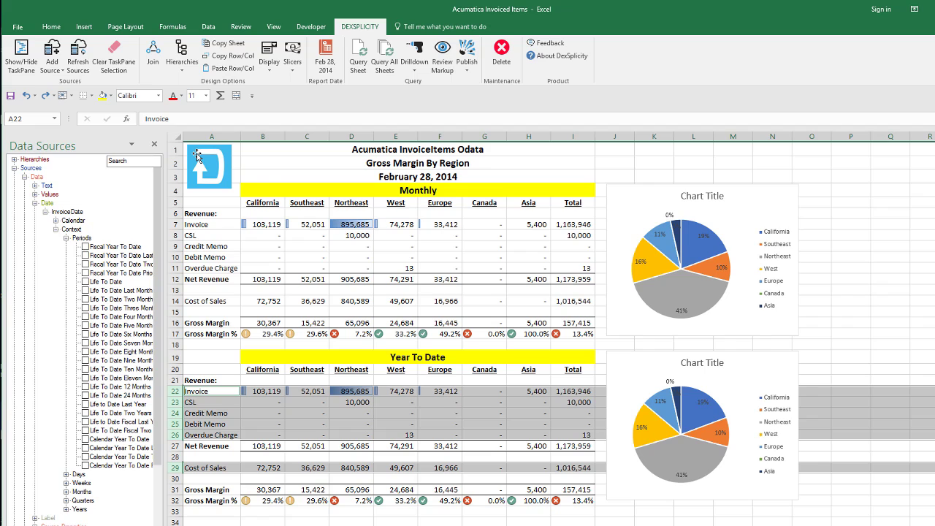
pyautogui.click(362, 66)
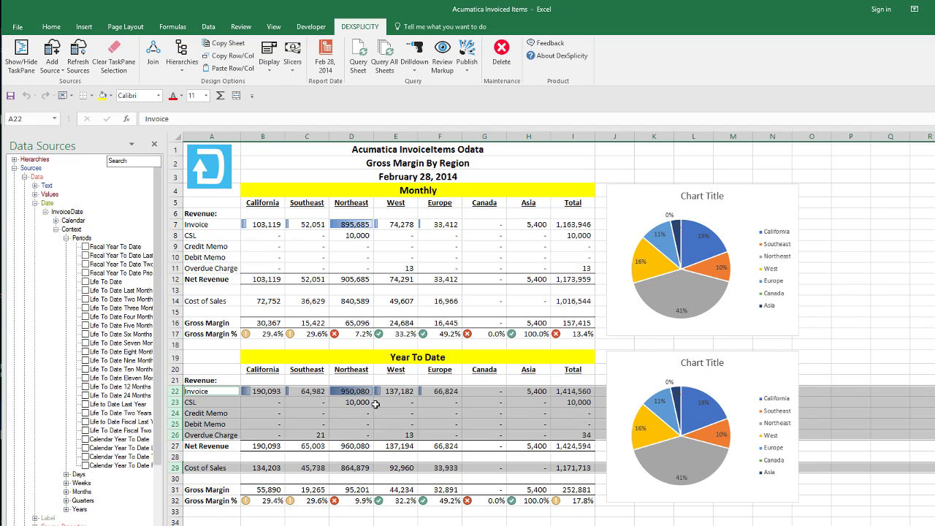
# Step: Change the lower pie chart's data source to the regions in B20:H20 and the Gross Margin amounts in B31:H31
pyautogui.click(641, 388)
pyautogui.rightClick(642, 387)
pyautogui.click(676, 451)
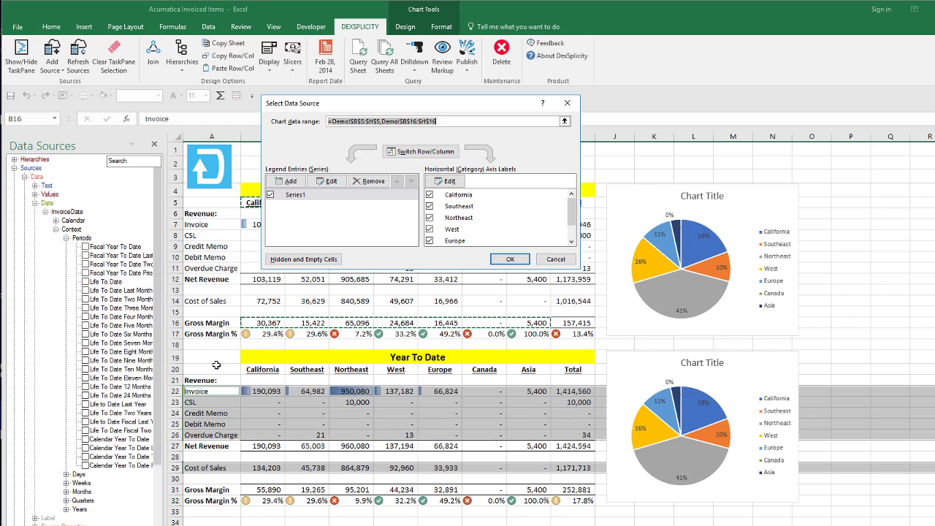
pyautogui.moveTo(252, 369); pyautogui.dragTo(530, 369)
pyautogui.moveTo(256, 488); pyautogui.dragTo(529, 490)
pyautogui.click(498, 258)
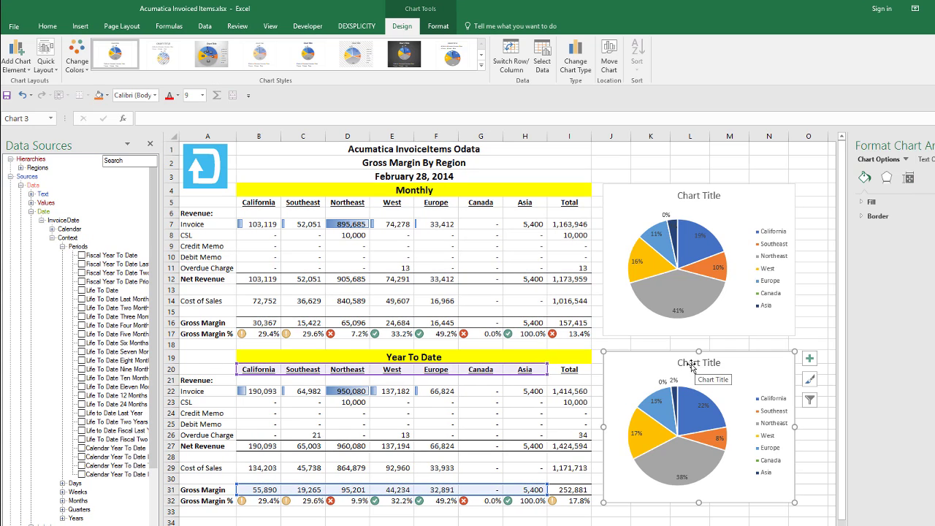
# Step: Title the lower chart "YTD Gross Margin $" and the upper chart "Monthly Gross Margin $"
pyautogui.tripleClick(700, 364)
pyautogui.write('YTD Gross Margin $')
pyautogui.tripleClick(700, 196)
pyautogui.write('Monthly Gross Margin $')
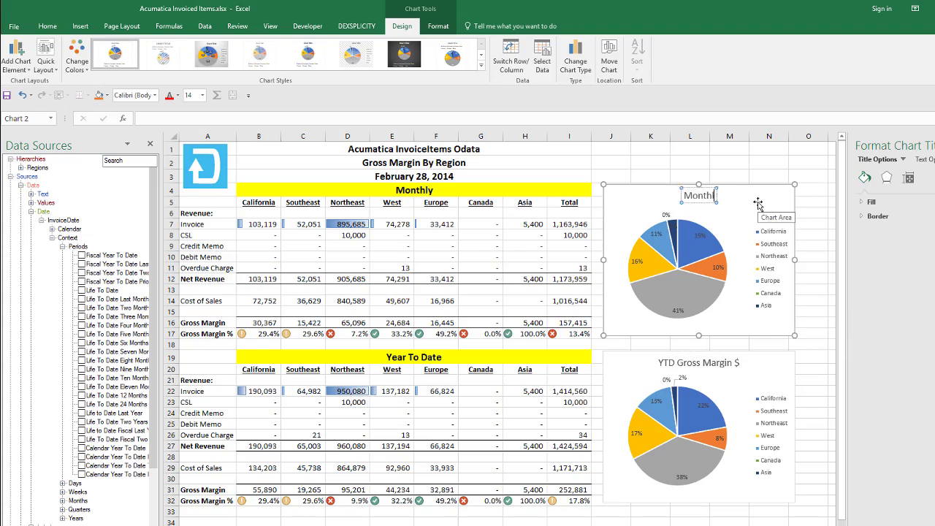
pyautogui.click(714, 344)
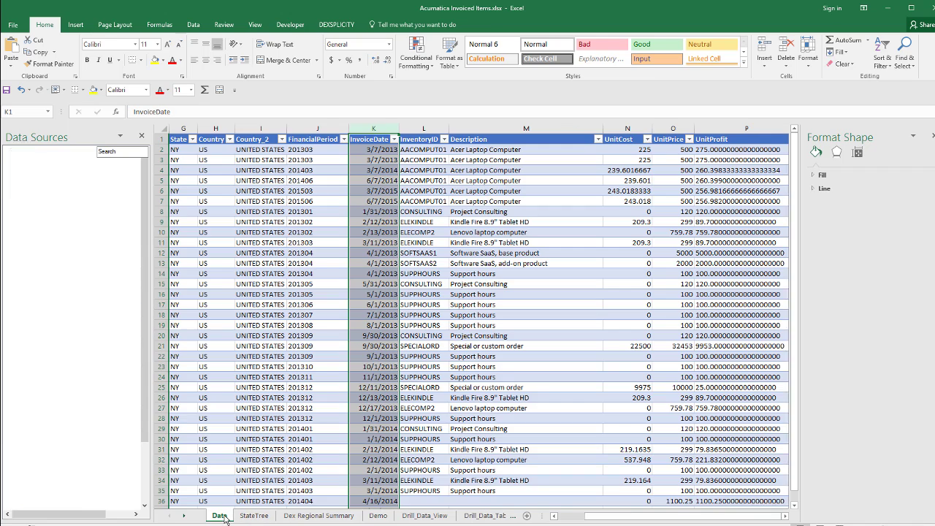
# Step: Refresh the invoiced items table on the Data sheet from its connection
pyautogui.click(220, 516)
pyautogui.click(193, 24)
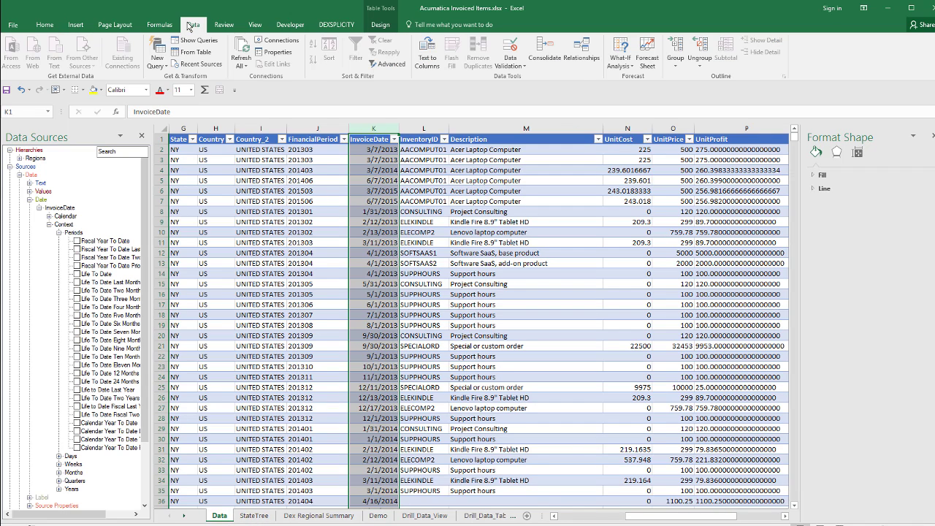
pyautogui.click(247, 66)
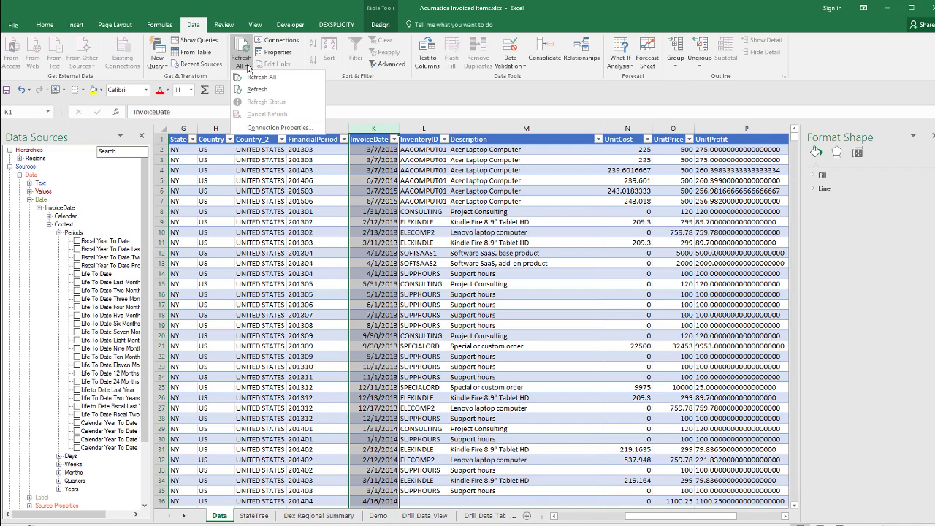
pyautogui.click(269, 90)
# Step: Set the DexSplicity report date to March 31, 2014 for the Demo sheet and update the report
pyautogui.click(377, 516)
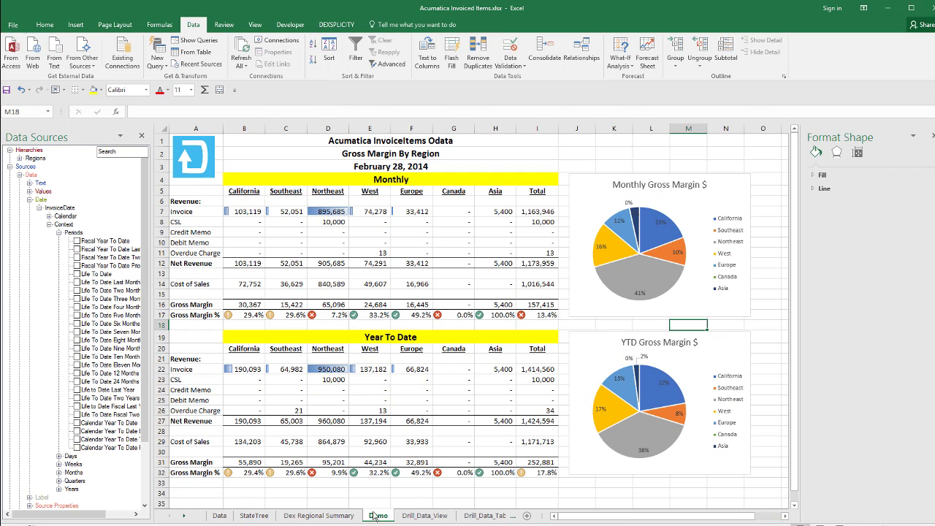
pyautogui.click(331, 24)
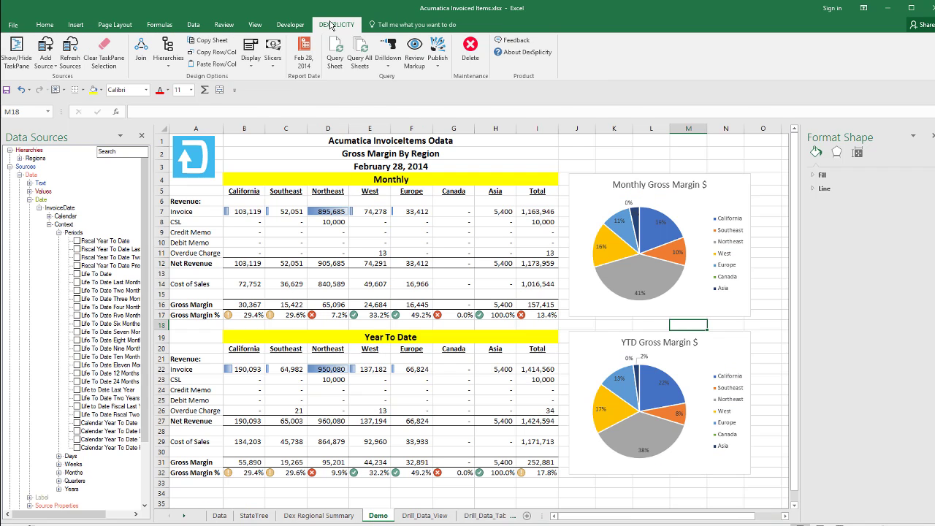
pyautogui.click(304, 53)
pyautogui.click(226, 154)
pyautogui.click(238, 168)
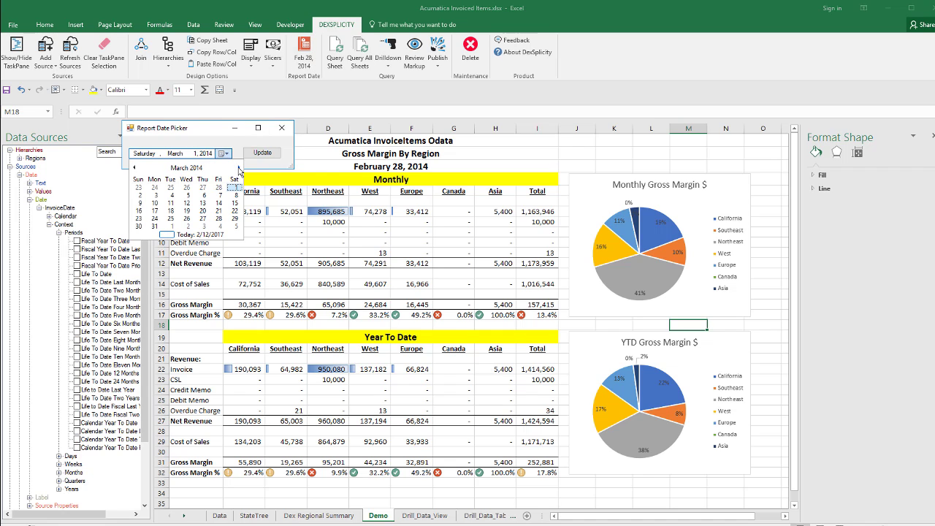
pyautogui.click(159, 226)
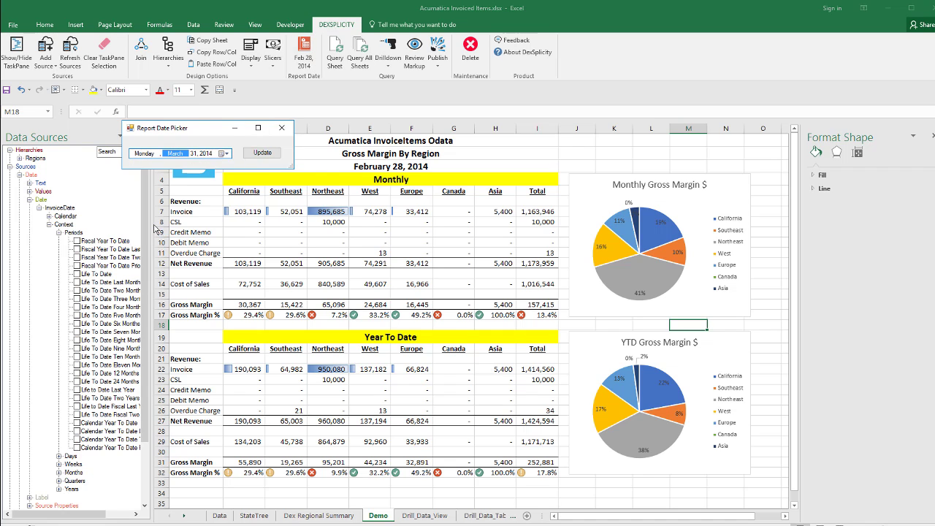
pyautogui.click(262, 153)
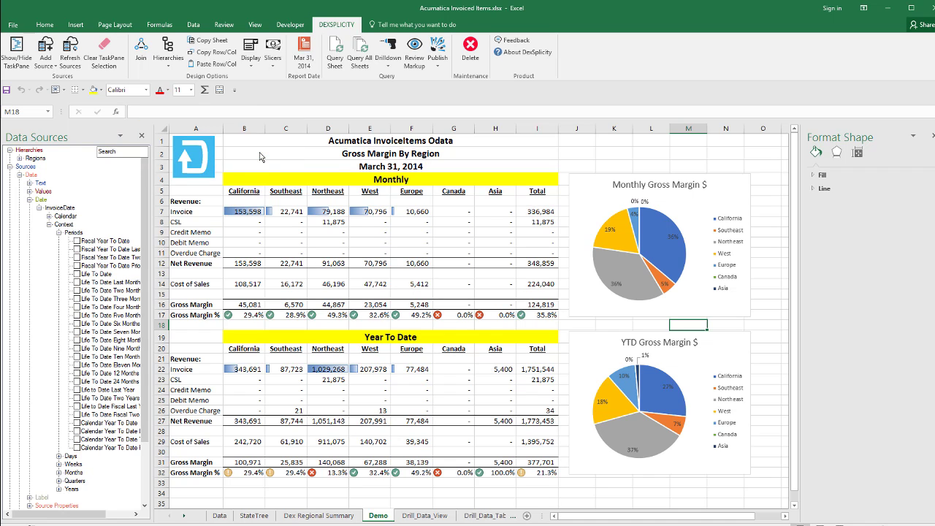